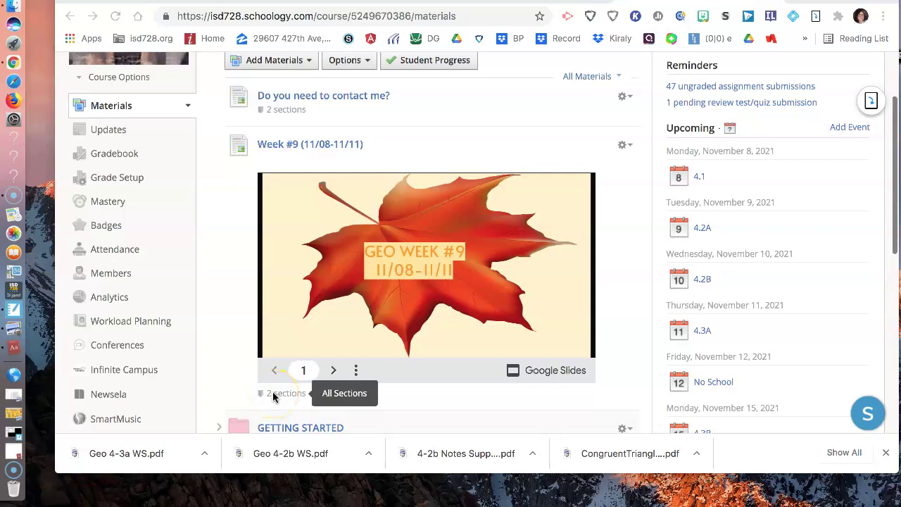
- Advance the Week #9 slideshow to the Wednesday 11/10 agenda slide
click(334, 372)
click(333, 372)
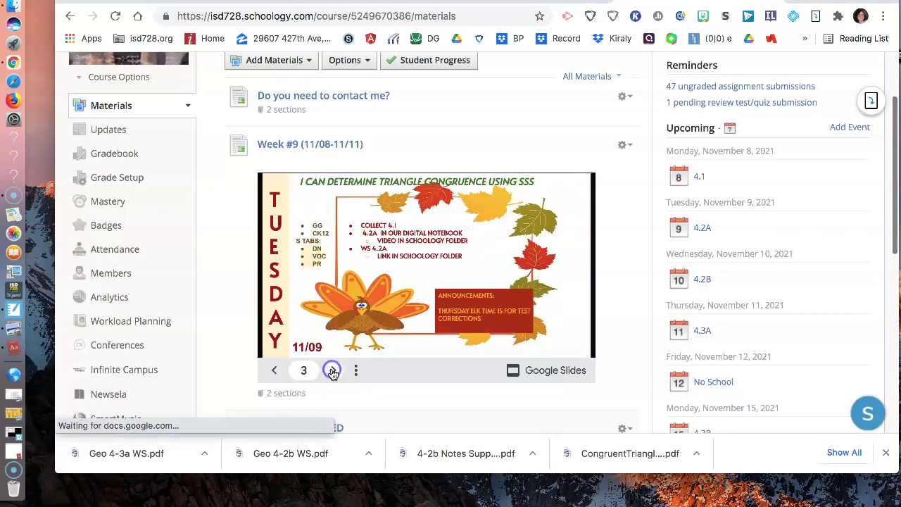
click(334, 373)
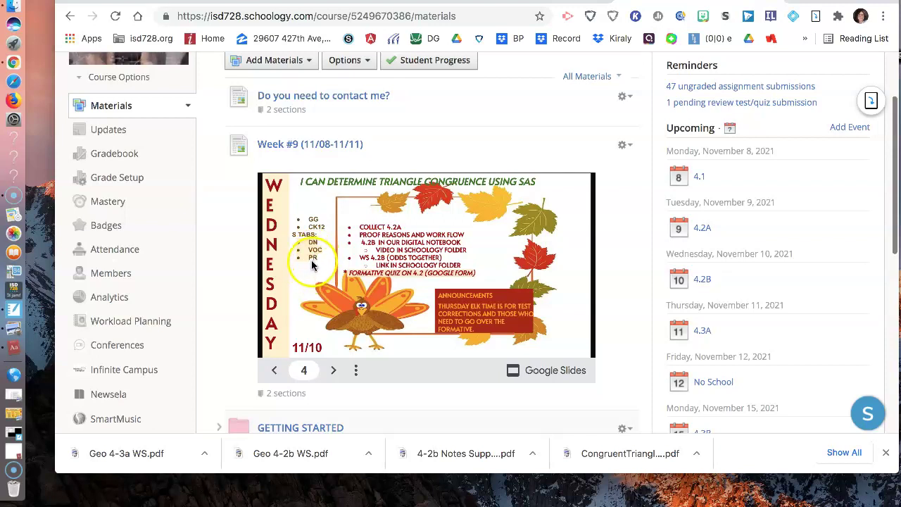
- Expand the Chapter 4 - Congruent Triangles folder and its Digital Notes AND Supplements subfolder
scroll(312, 264, down, 6)
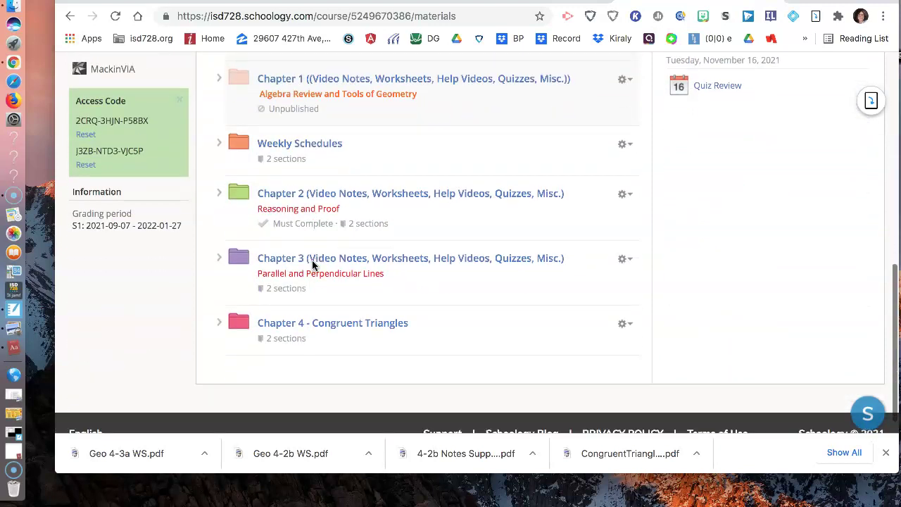
click(219, 299)
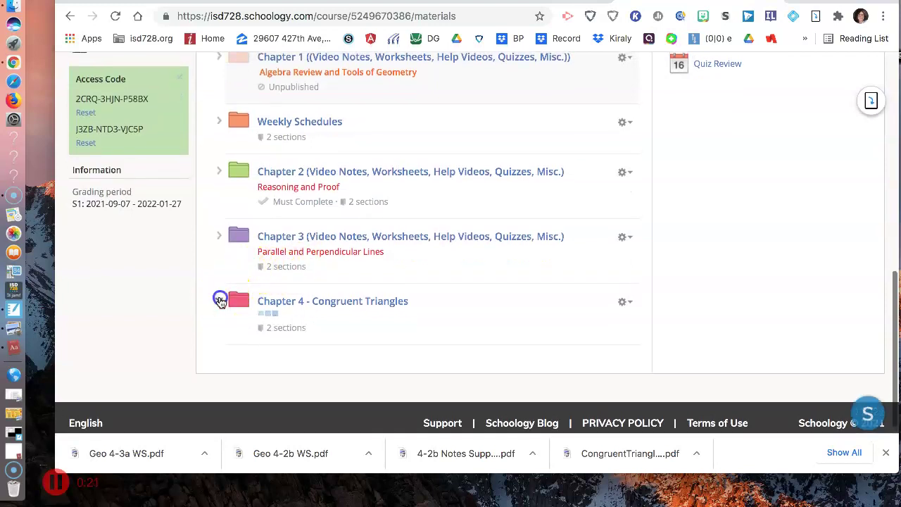
scroll(232, 299, down, 2)
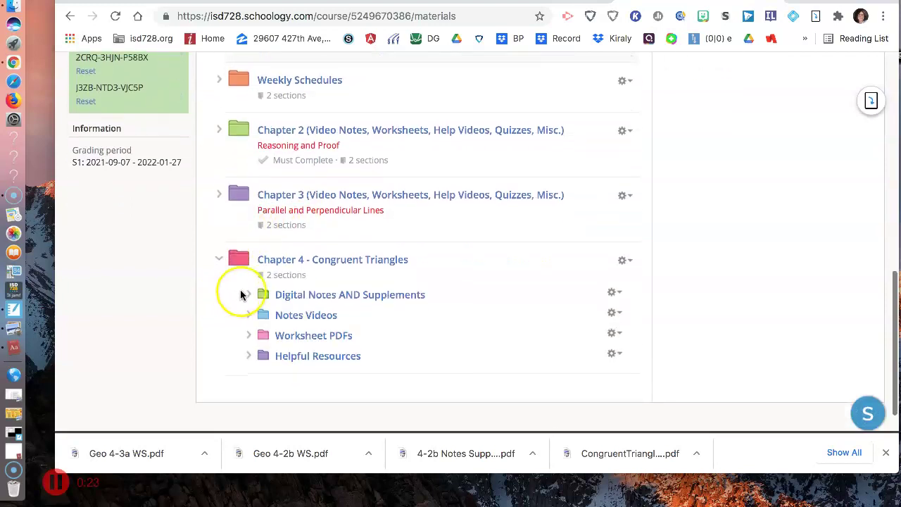
click(250, 294)
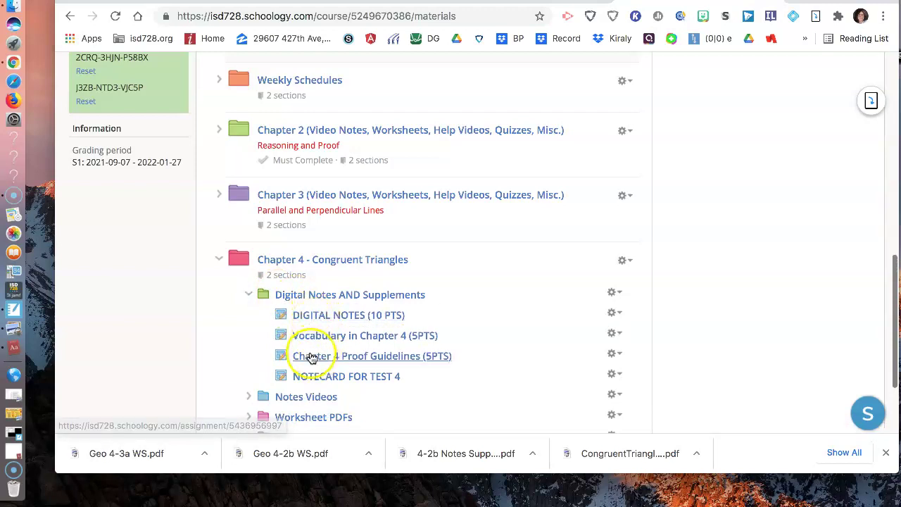
scroll(292, 294, up, 1)
scroll(292, 294, up, 15)
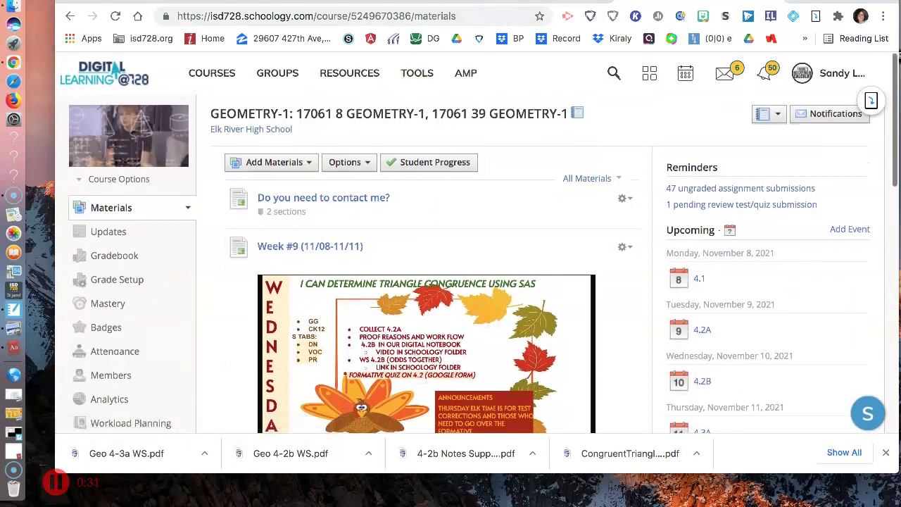
- On slide 18 of the Chapter 4 deck, type SSS as an indented answer under the first question
key(ctrl+Tab)
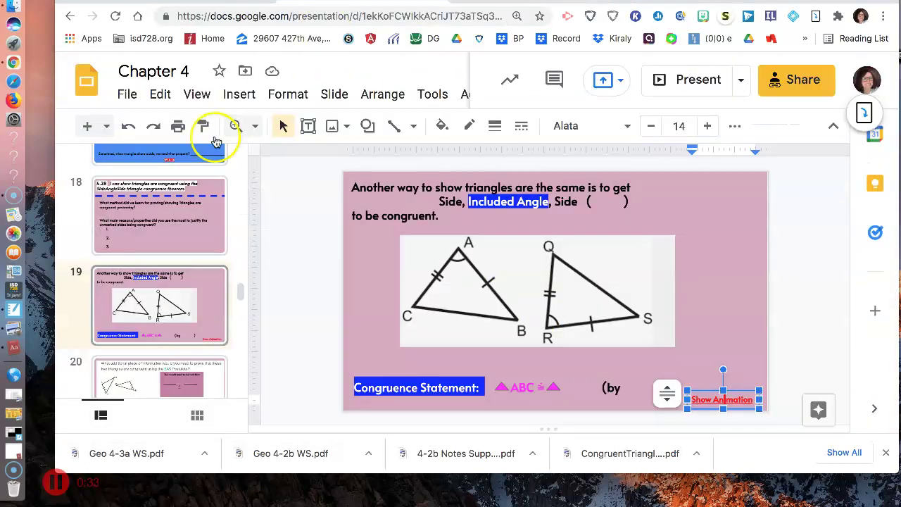
click(179, 217)
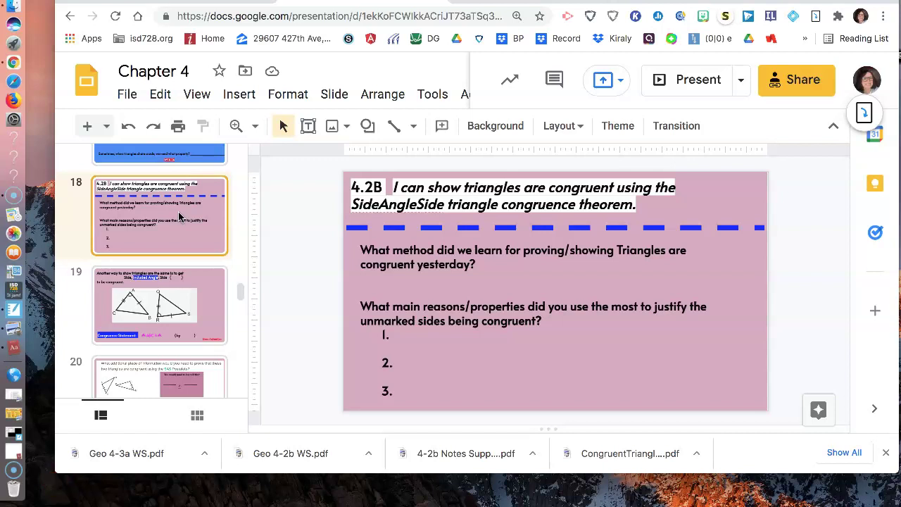
click(483, 265)
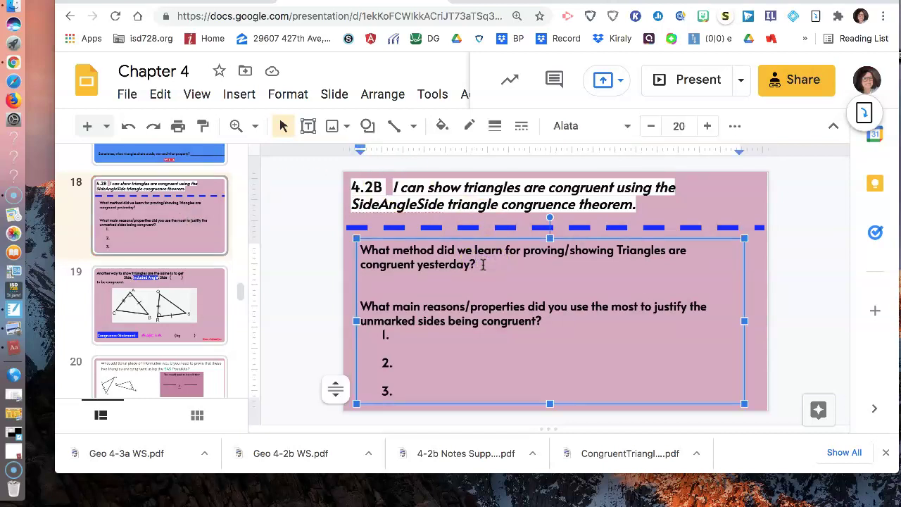
key(Return)
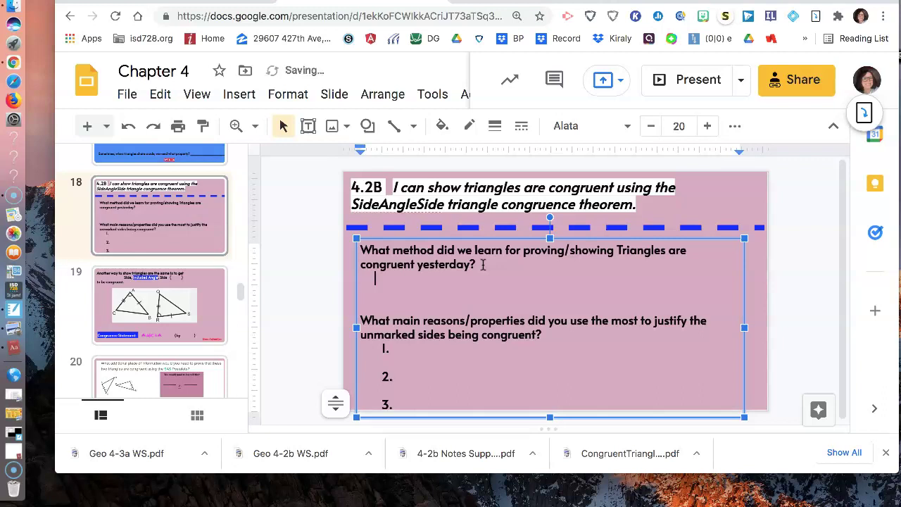
key(Tab)
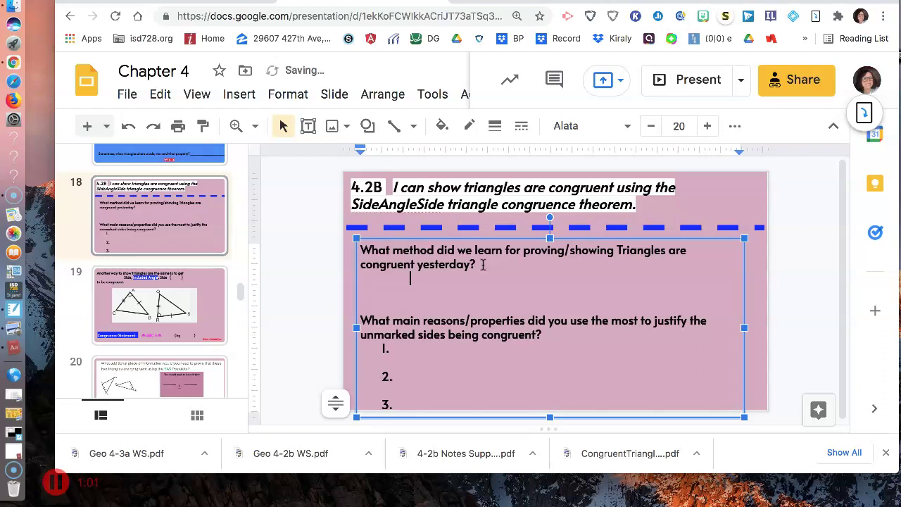
text(SSS)
- Enlarge the SSS answer to 28 pt and highlight it yellow
click(413, 276)
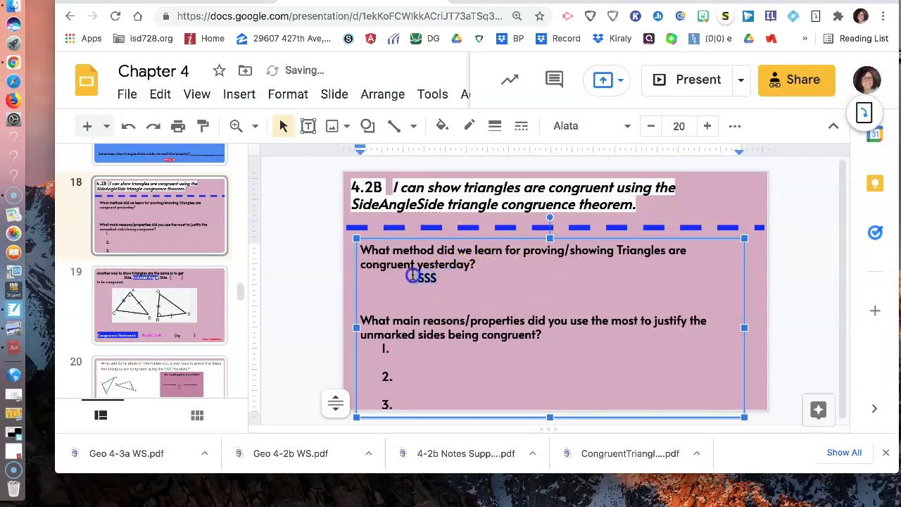
click(707, 126)
click(707, 126)
click(707, 126)
click(707, 126)
click(708, 126)
click(708, 126)
click(707, 126)
click(707, 126)
click(380, 307)
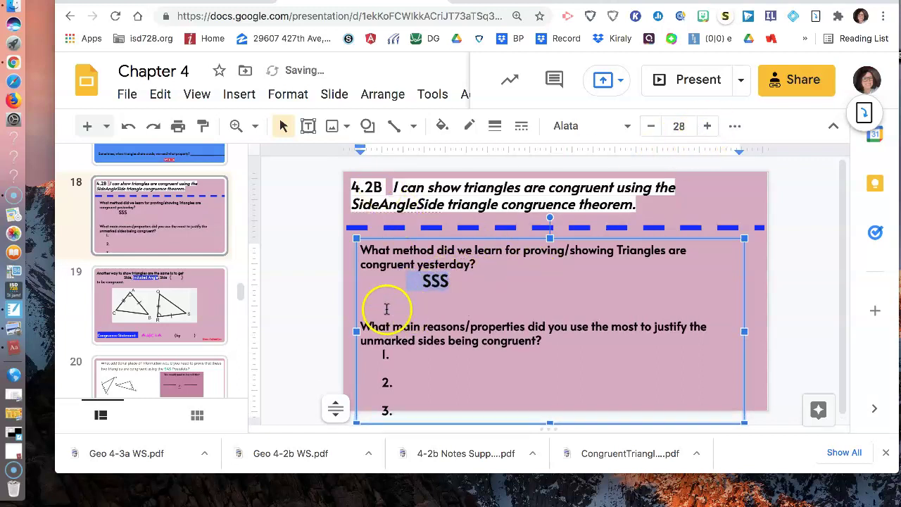
key(Delete)
key(Delete)
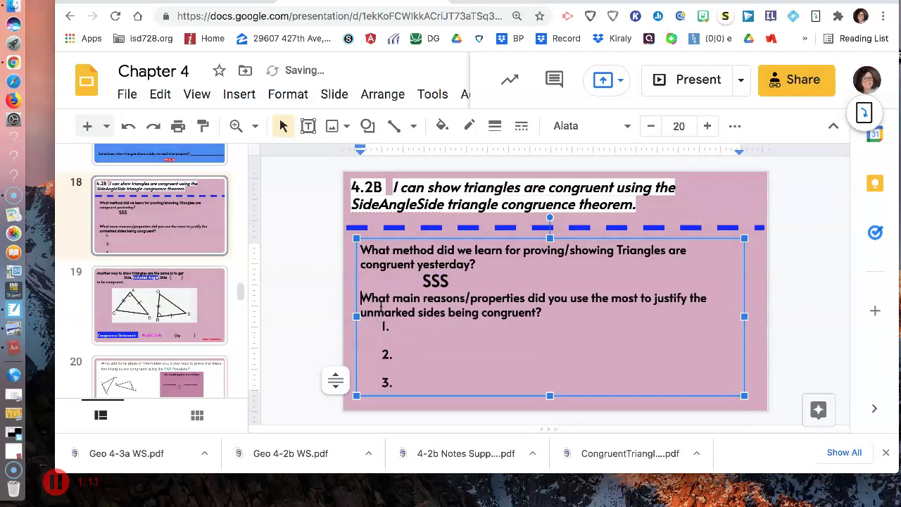
drag(468, 282, 414, 279)
click(734, 126)
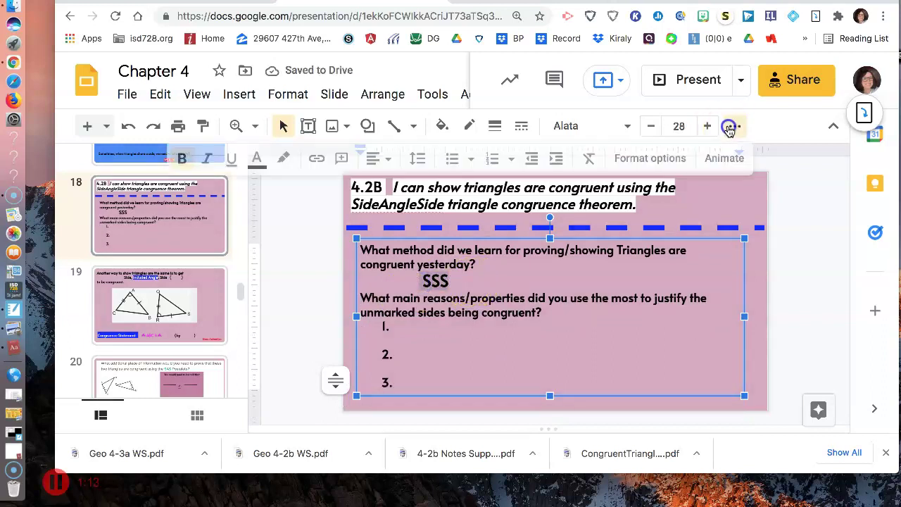
click(283, 158)
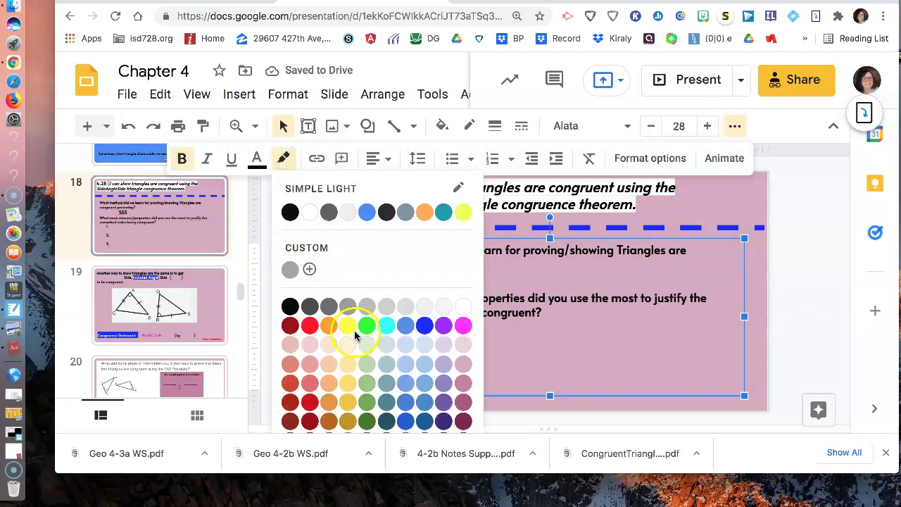
click(344, 331)
click(407, 337)
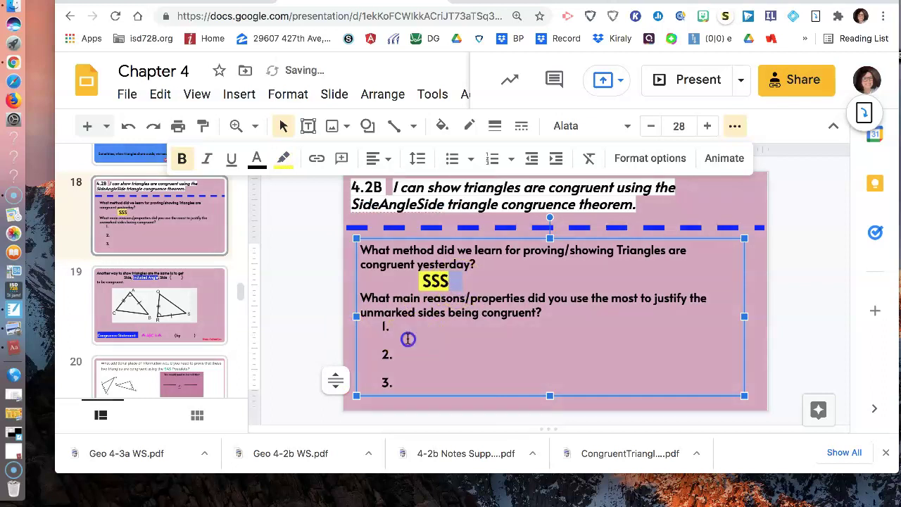
- Write 'REFLEXIVE. (Share aside)' as the first reason for the second question
click(403, 325)
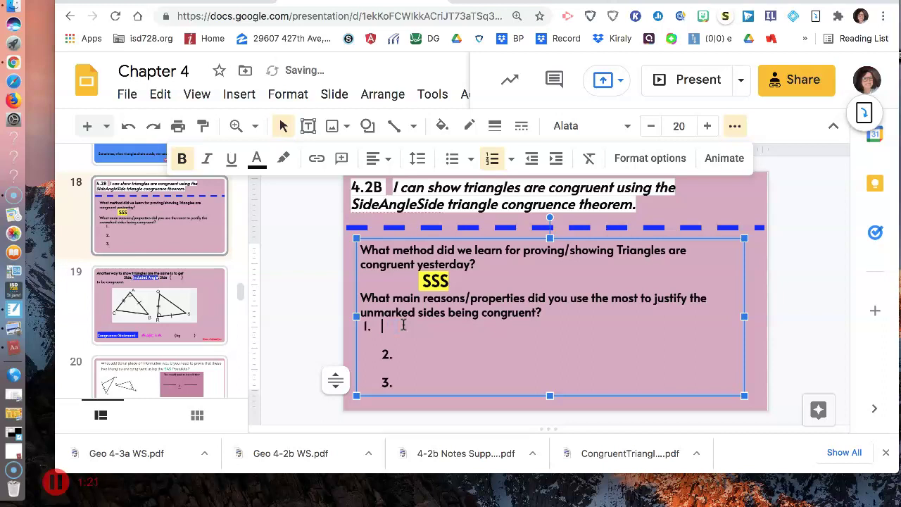
text(REFLEXIVE.  (S)
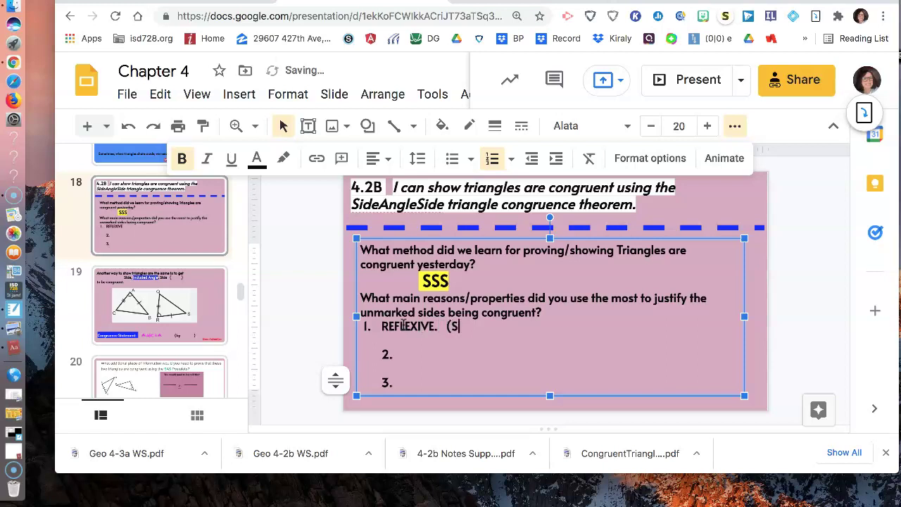
text(hare)
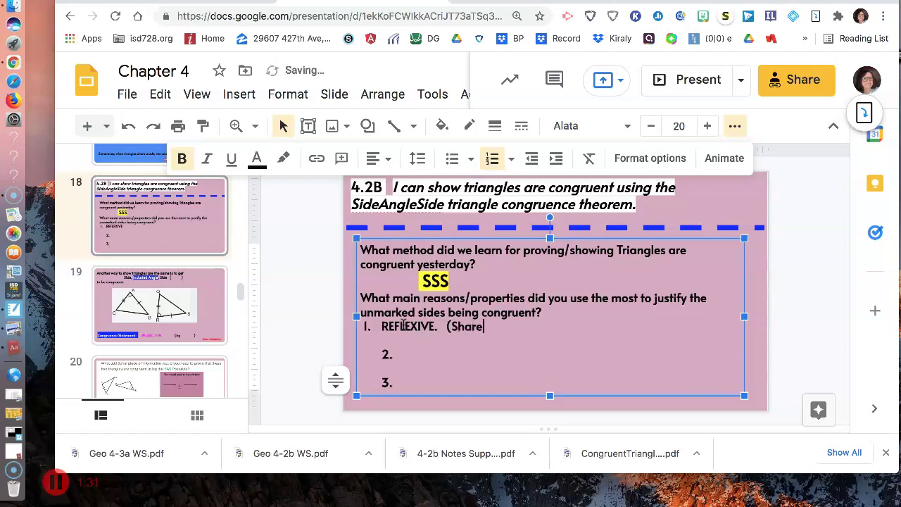
text( aside))
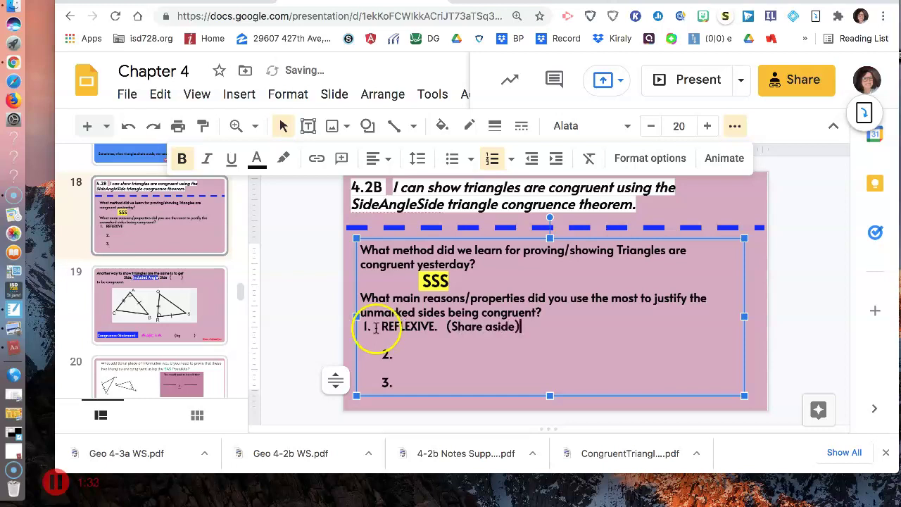
- Add 'Def'n of a Midpoint' as numbered reason 2
click(376, 355)
key(BackSpace)
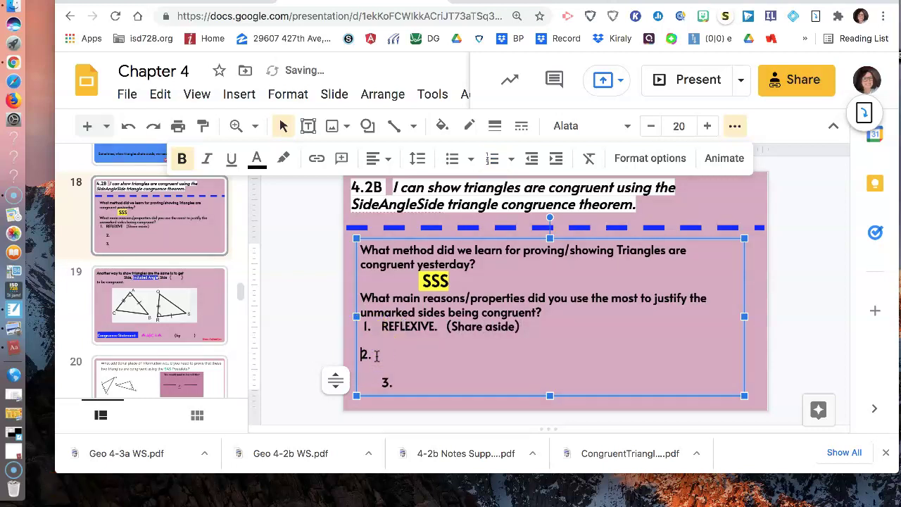
click(398, 354)
key(ctrl+z)
text(Def)
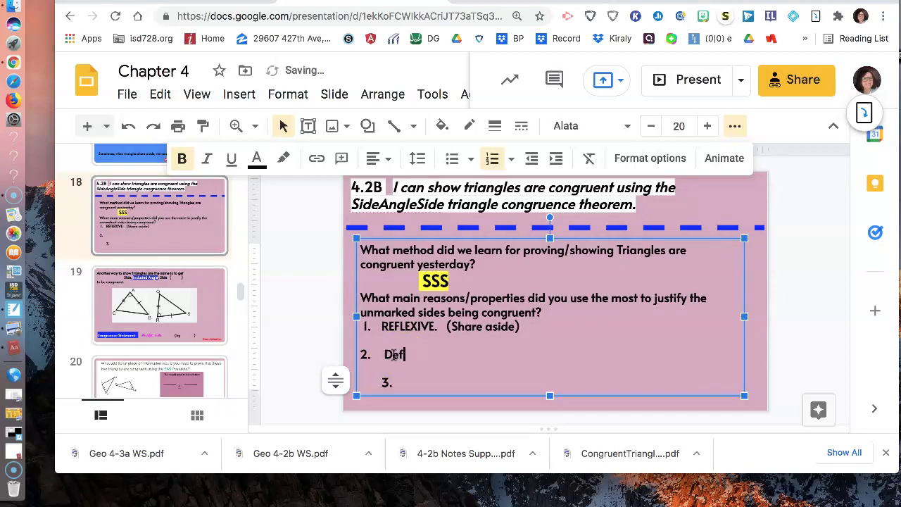
text(')
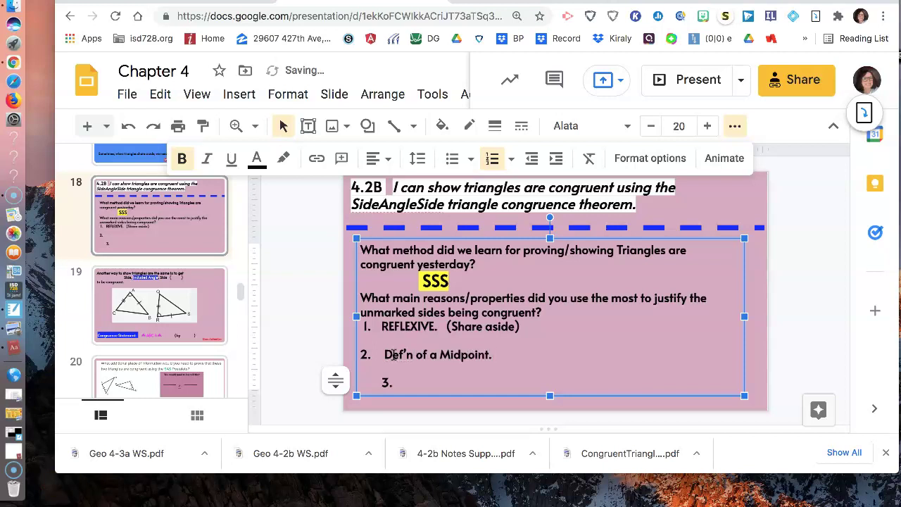
- Remove the partially started third reason and its numbering
click(374, 382)
key(BackSpace)
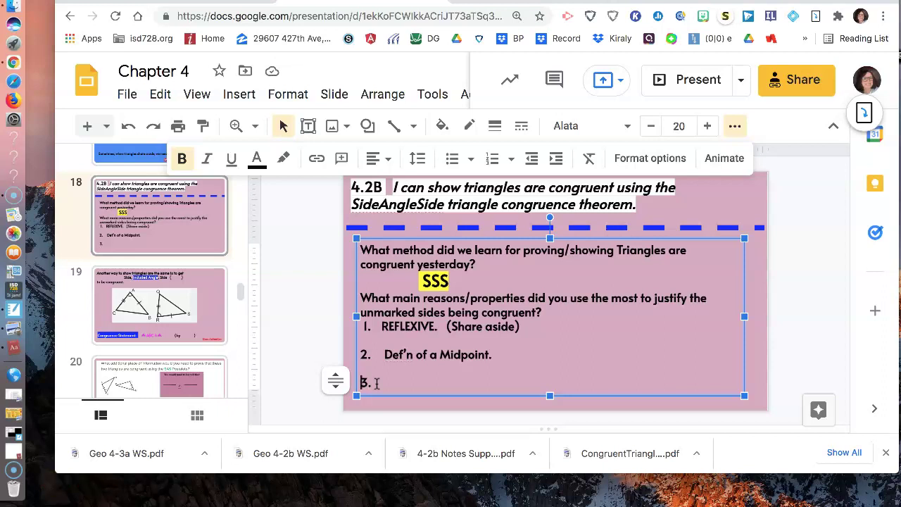
click(380, 382)
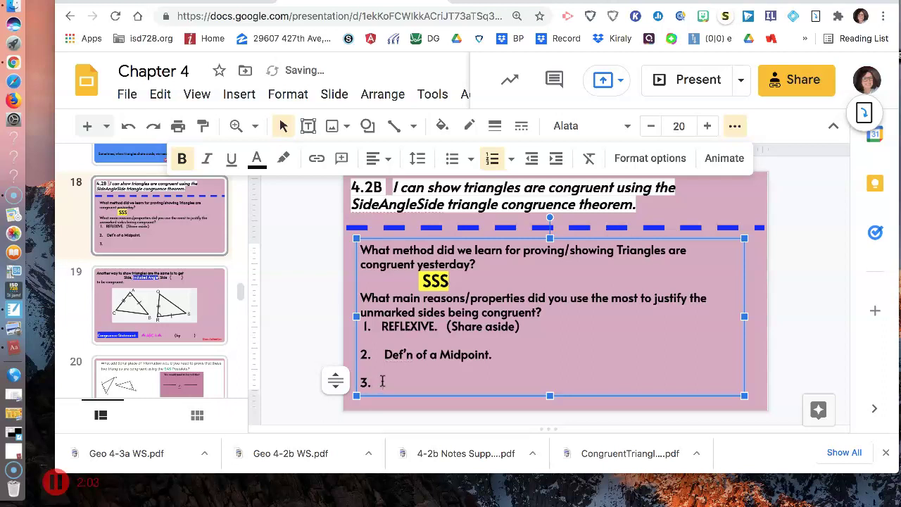
text(RIgh)
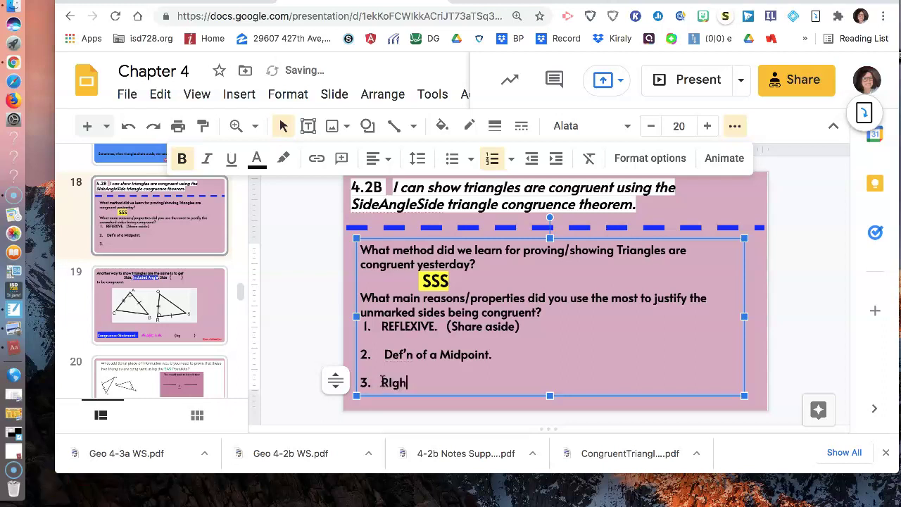
key(BackSpace)
key(BackSpace)
key(BackSpace)
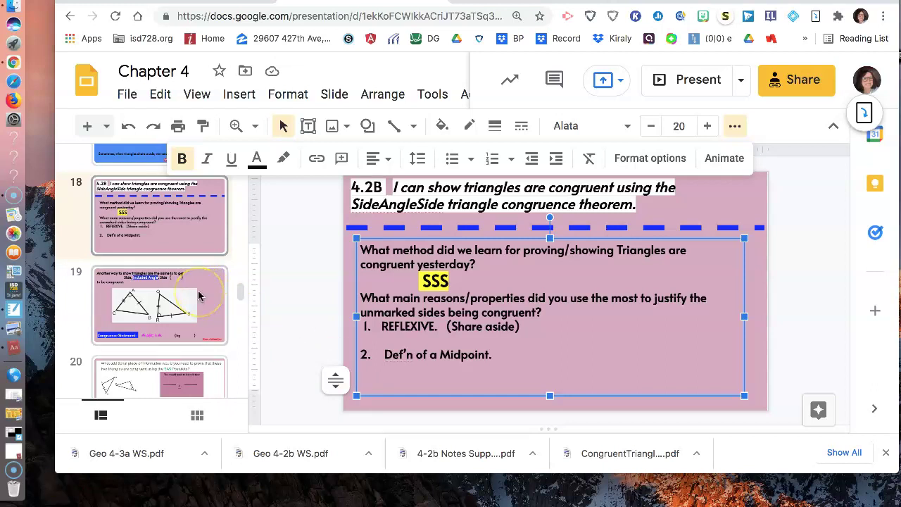
scroll(189, 290, down, 1)
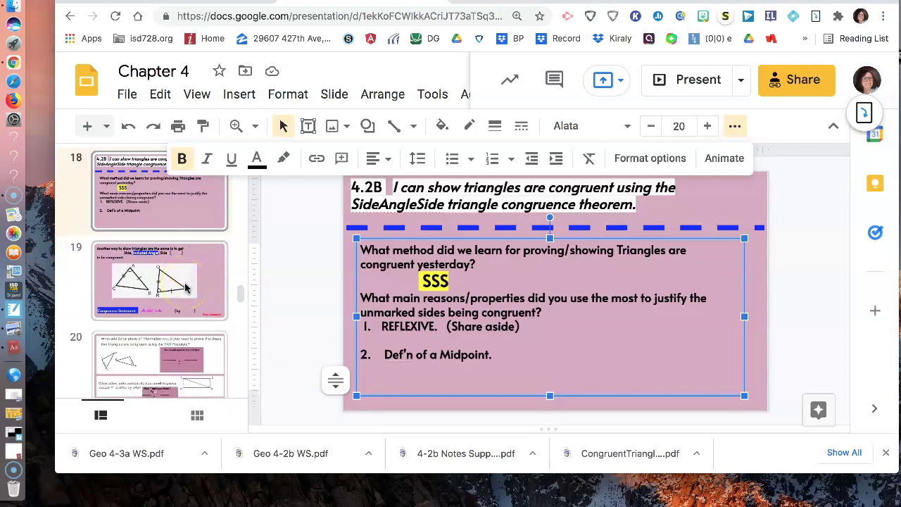
scroll(194, 283, up, 1)
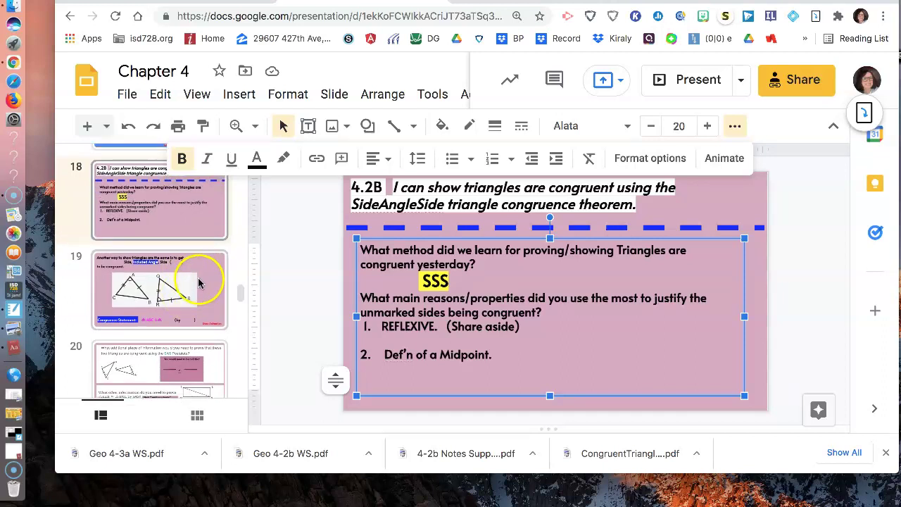
- On slide 19, type SAS into the empty parentheses after Side, Included Angle, Side
click(199, 282)
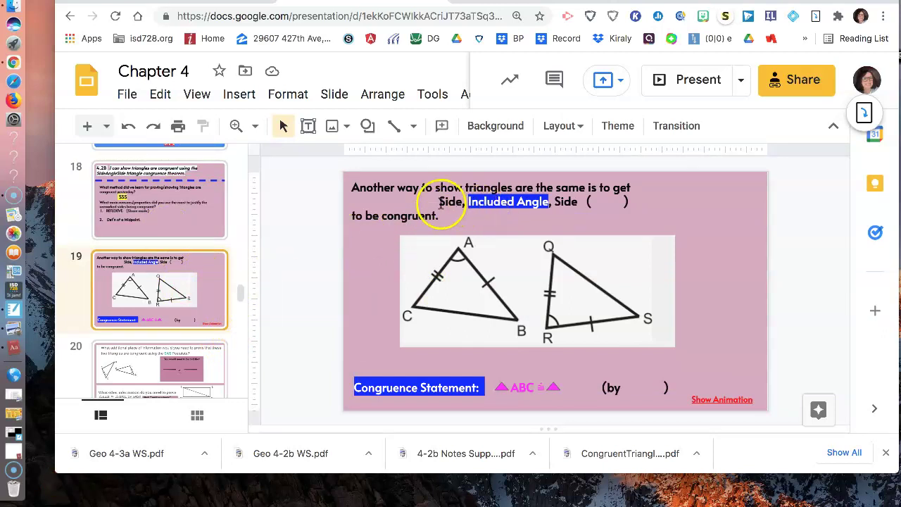
click(588, 202)
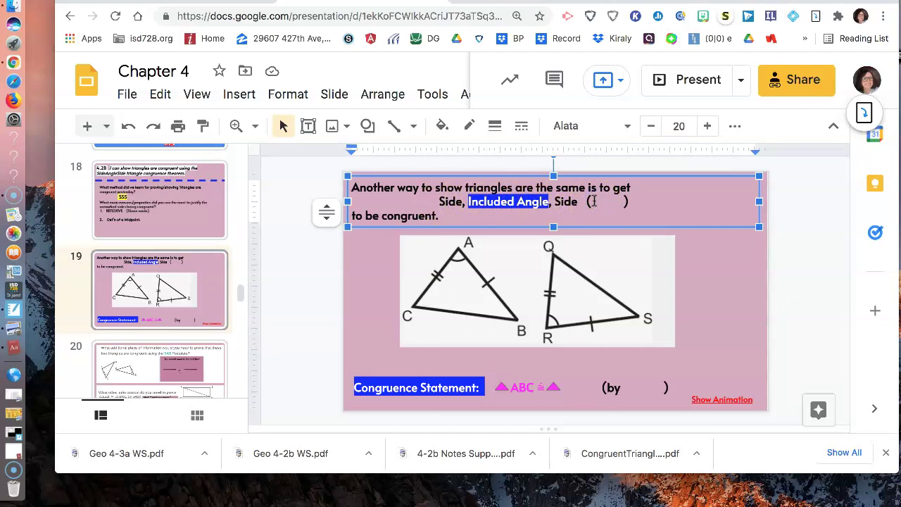
text(SAS)
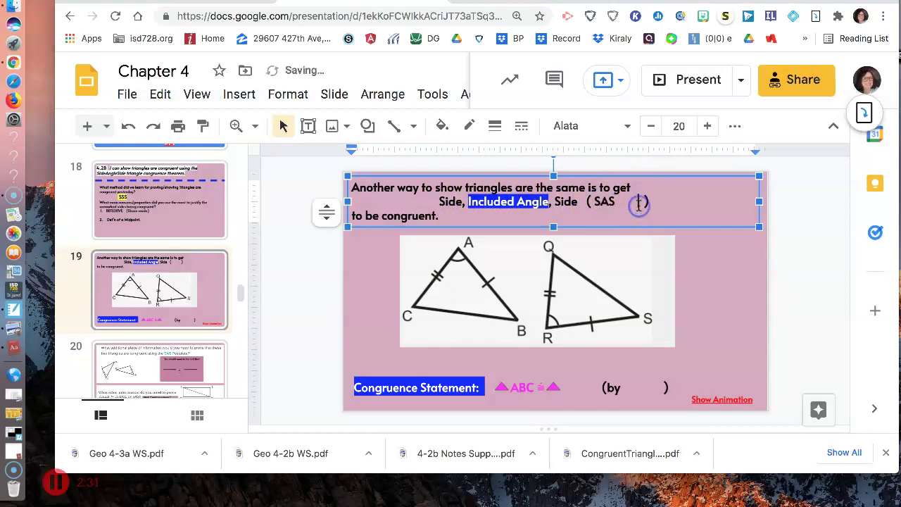
- Highlight the SAS text in yellow
click(637, 202)
drag(636, 203, 591, 203)
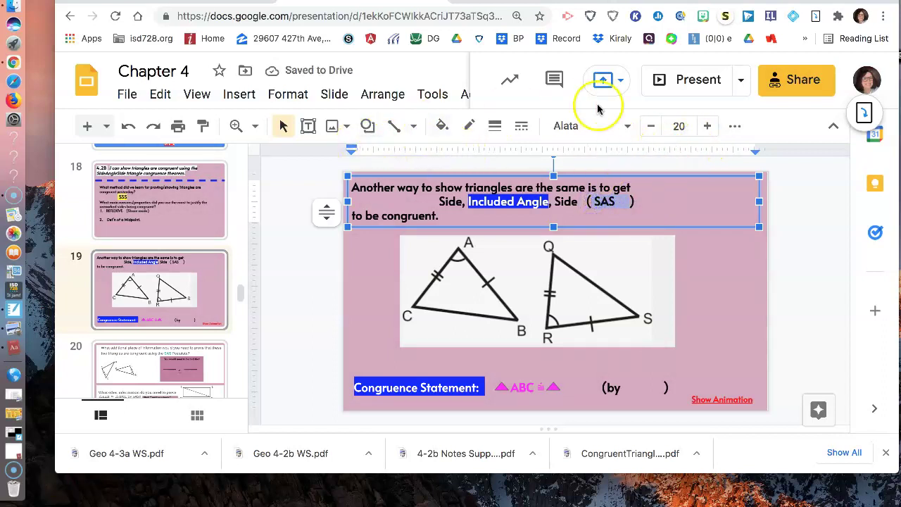
click(730, 129)
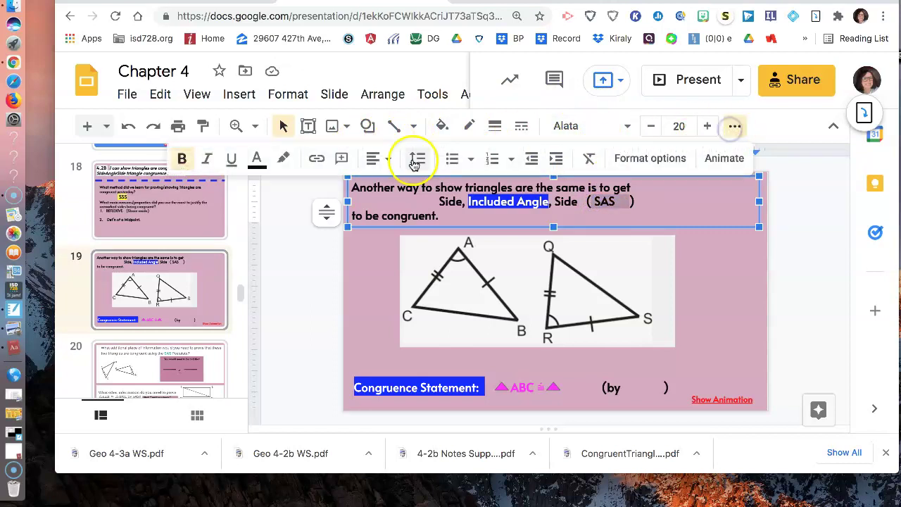
click(281, 159)
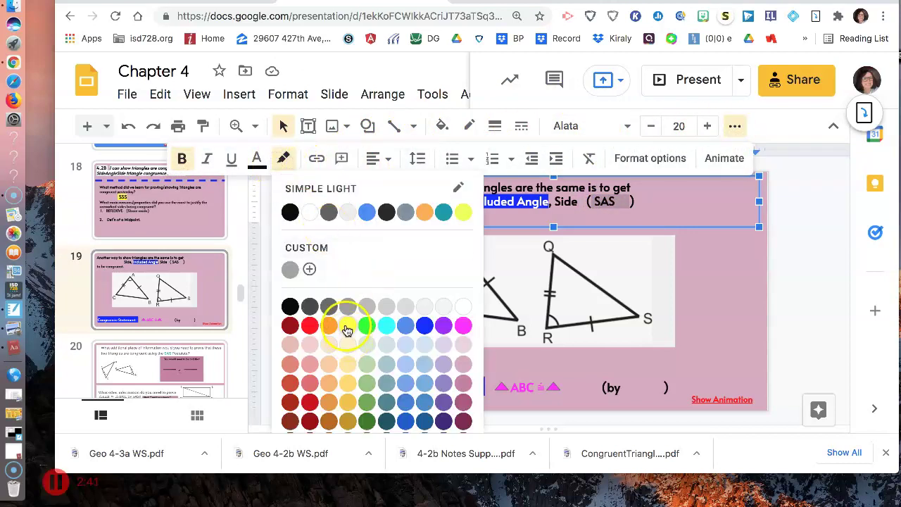
click(347, 325)
click(456, 217)
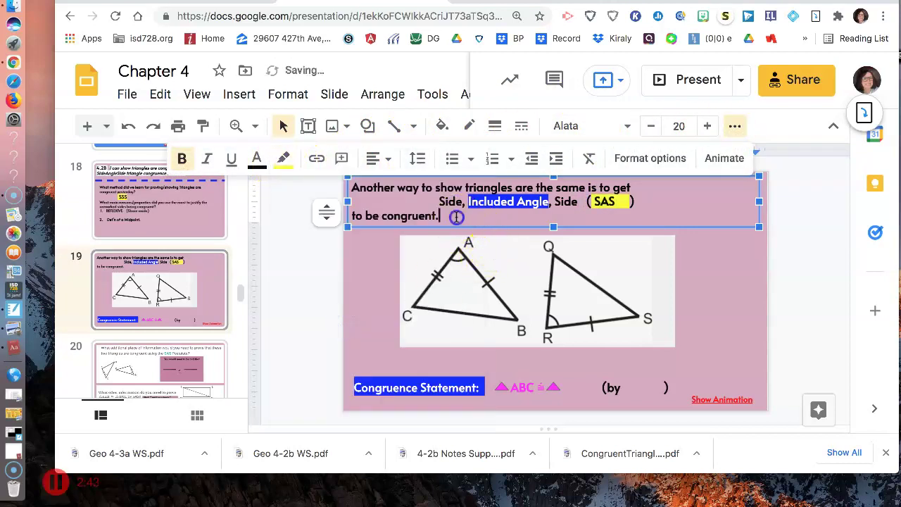
click(522, 202)
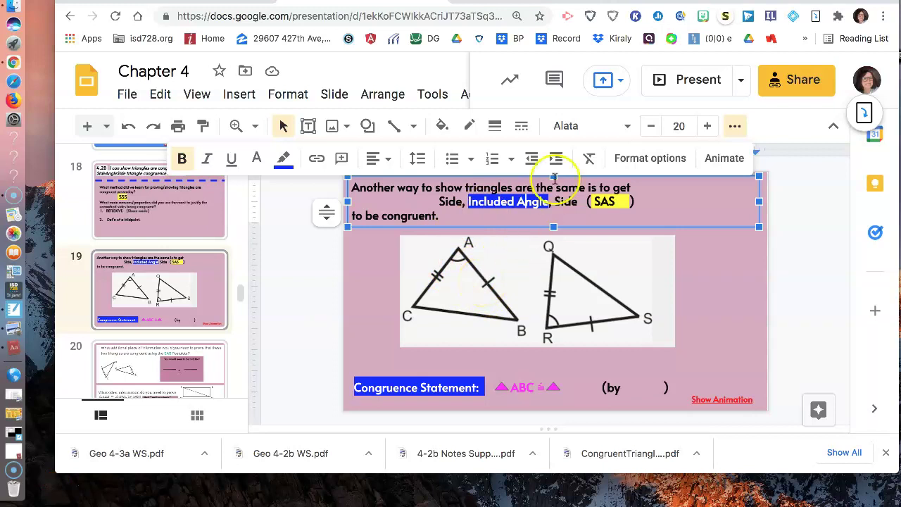
- Scroll the Chapter 4 Vocabulary doc to the SSS and SAS Triangle Congruence (4.2) entries
key(ctrl+Tab)
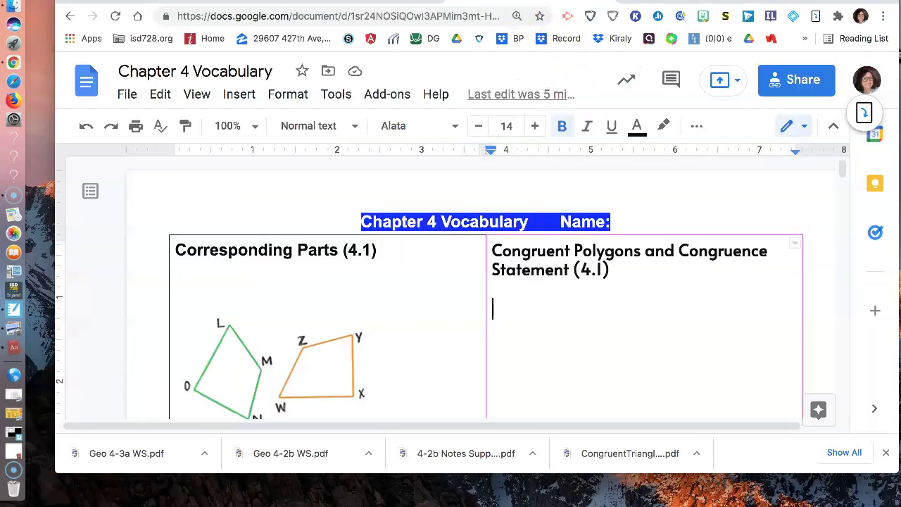
scroll(510, 323, down, 7)
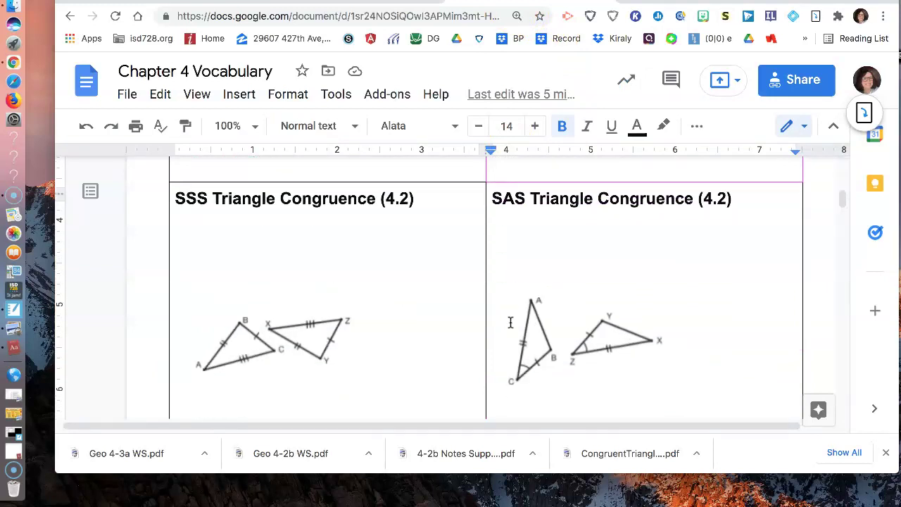
scroll(510, 323, down, 7)
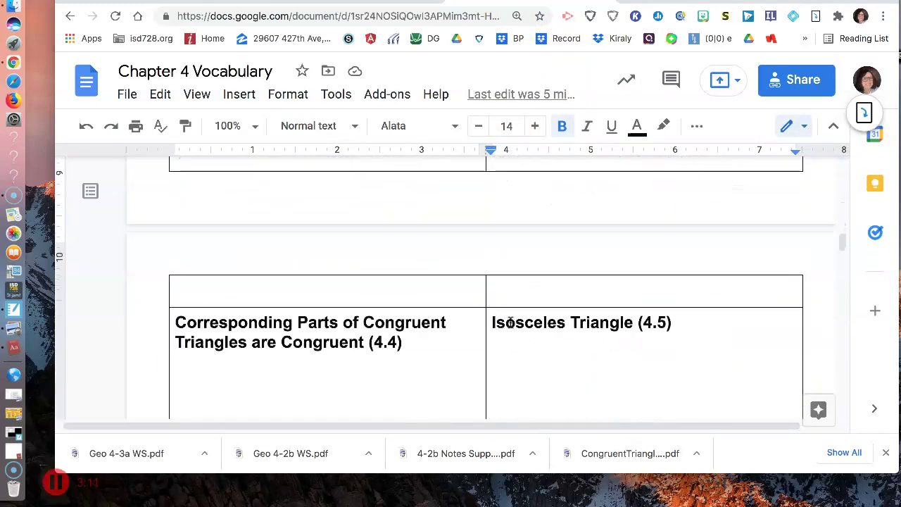
scroll(510, 322, down, 8)
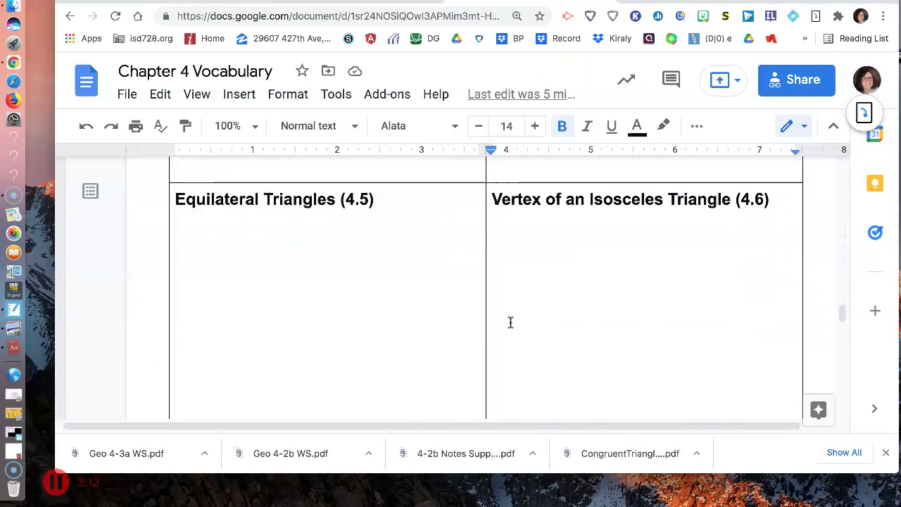
scroll(510, 322, down, 6)
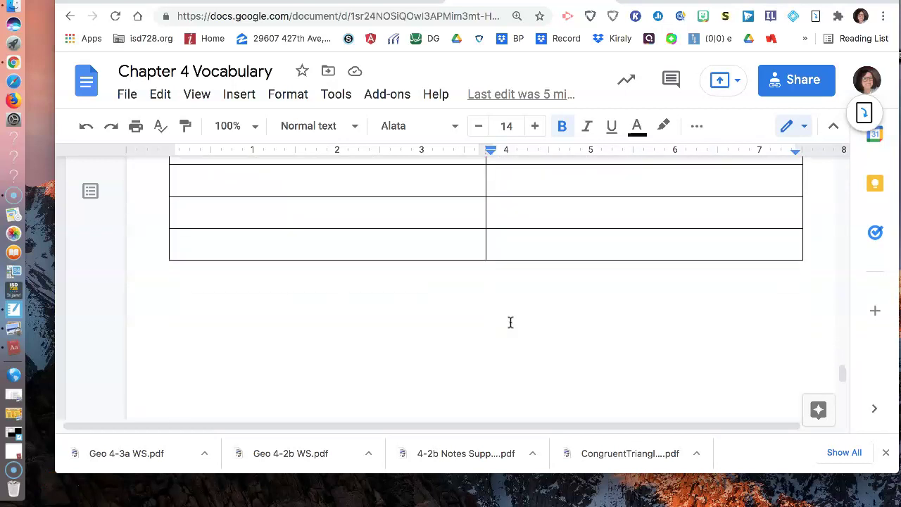
scroll(510, 322, up, 10)
scroll(511, 322, up, 10)
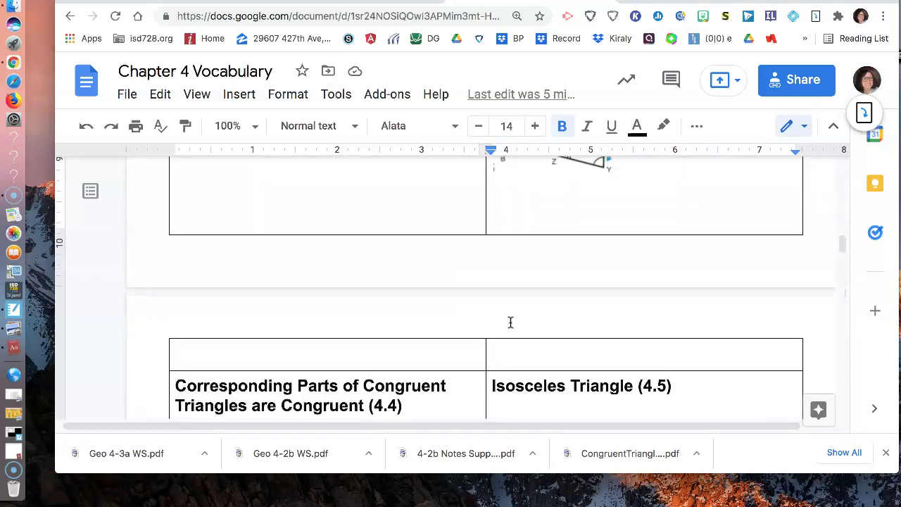
scroll(510, 323, up, 1)
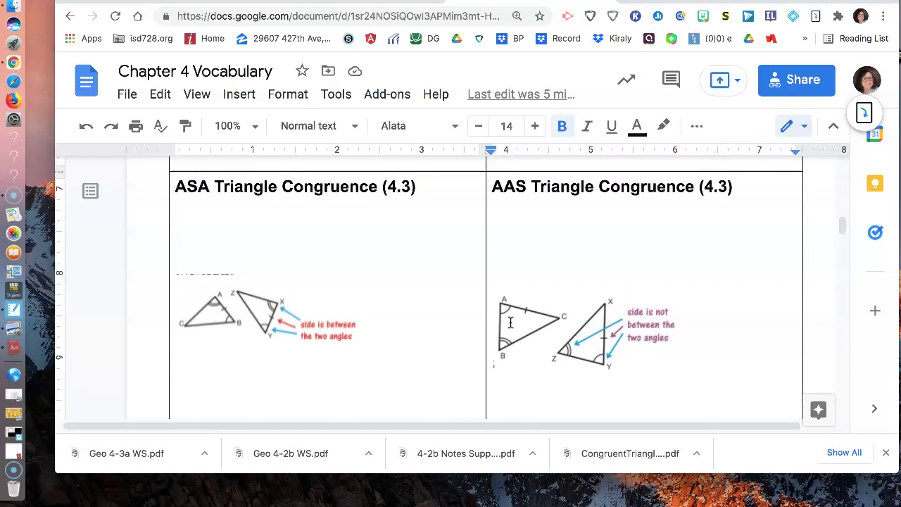
scroll(326, 353, up, 1)
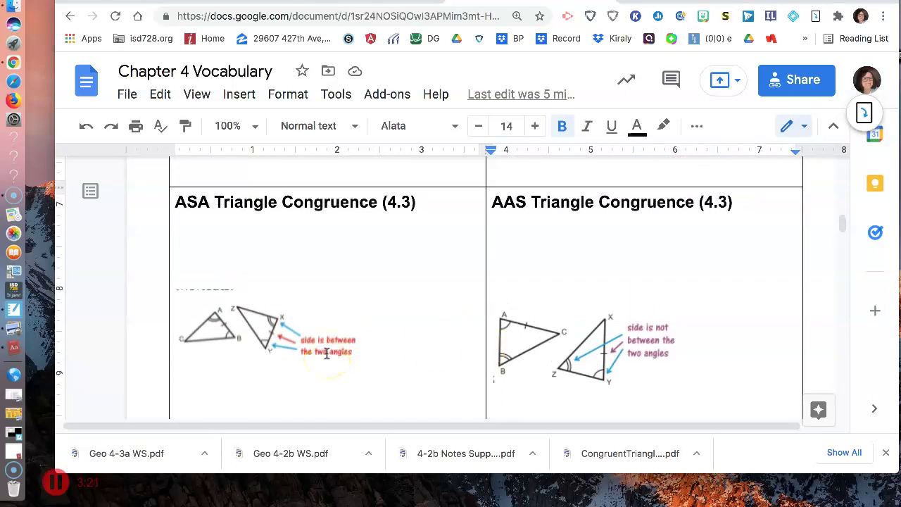
scroll(325, 353, up, 10)
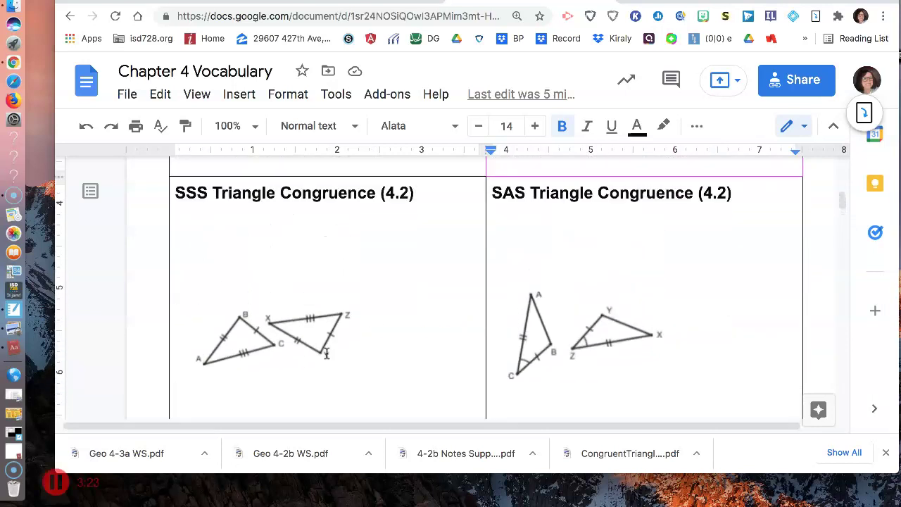
scroll(328, 346, right, 1)
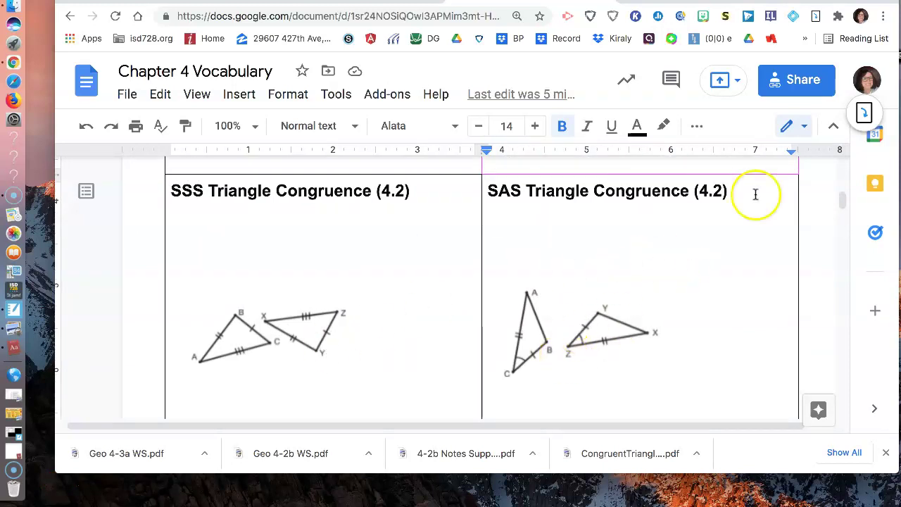
- Under the SAS heading, note to use it when 2 sides and the included angle are congruent
click(728, 191)
key(Return)
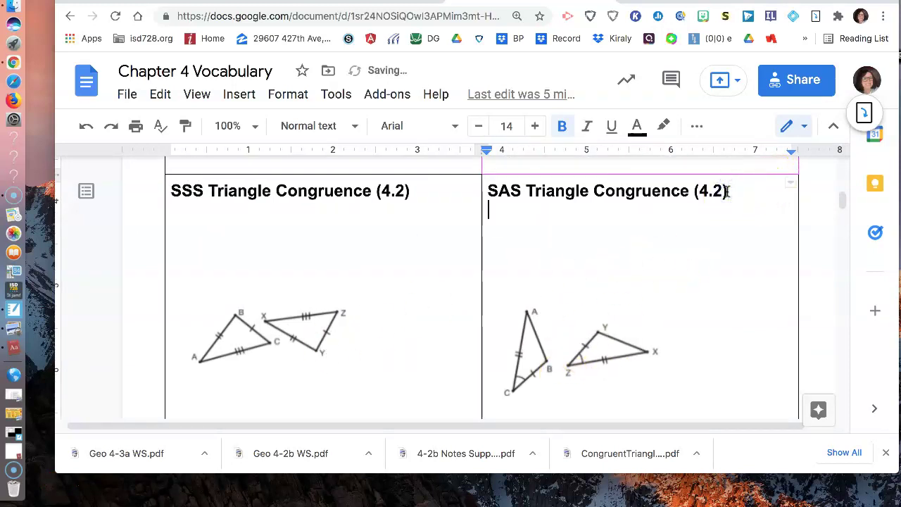
key(Return)
click(500, 301)
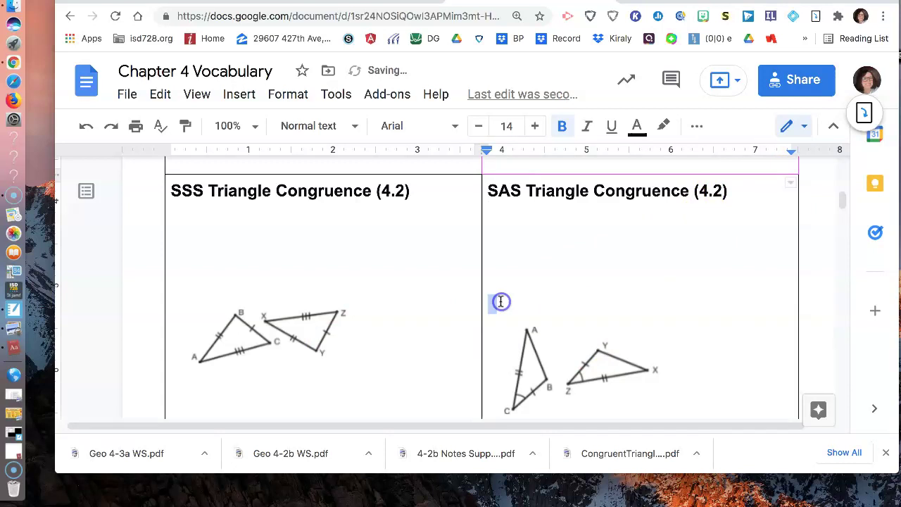
key(BackSpace)
key(BackSpace)
key(BackSpace)
key(BackSpace)
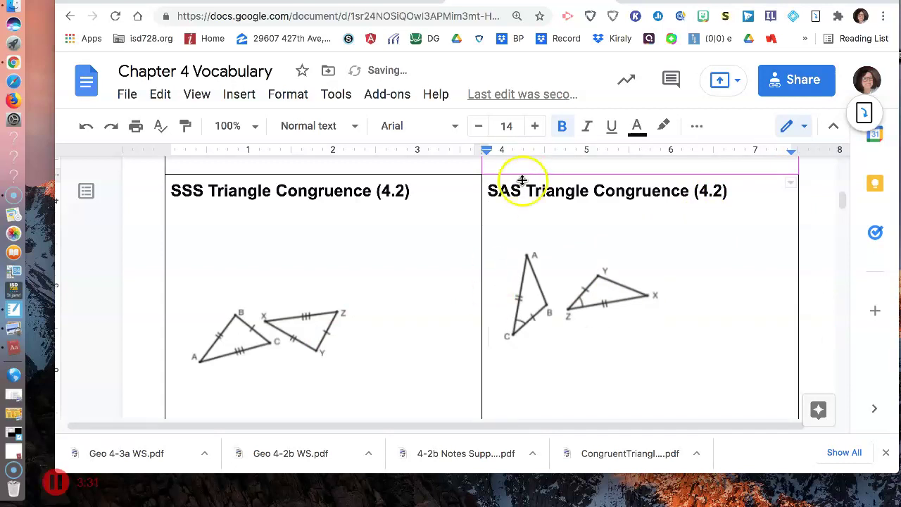
double_click(497, 225)
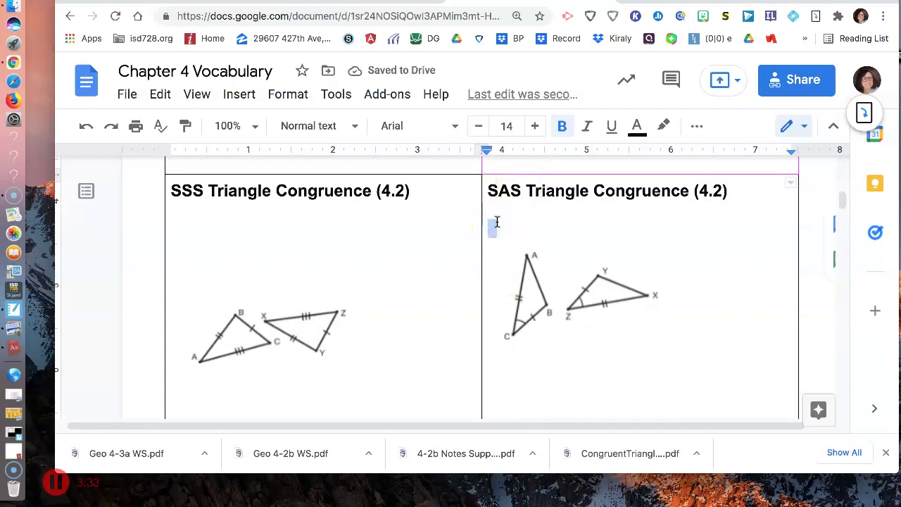
text(Use when you get)
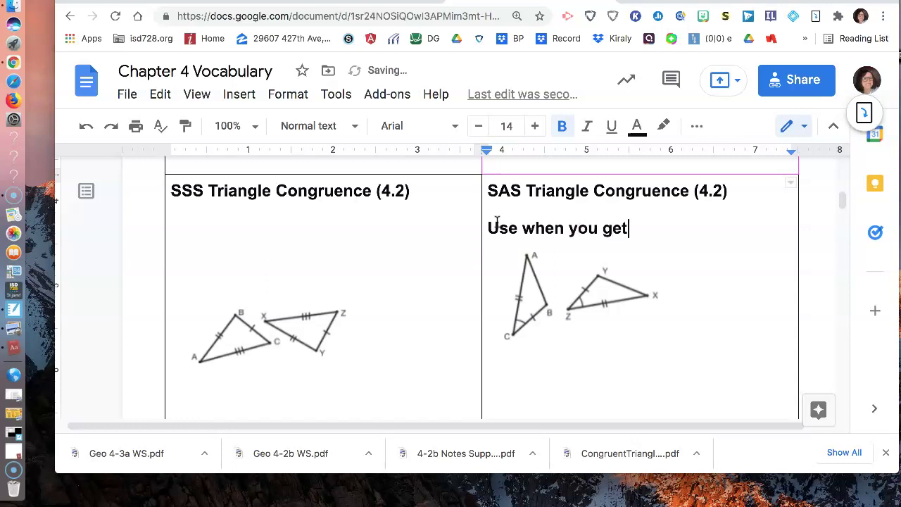
text( 2 sides and the a)
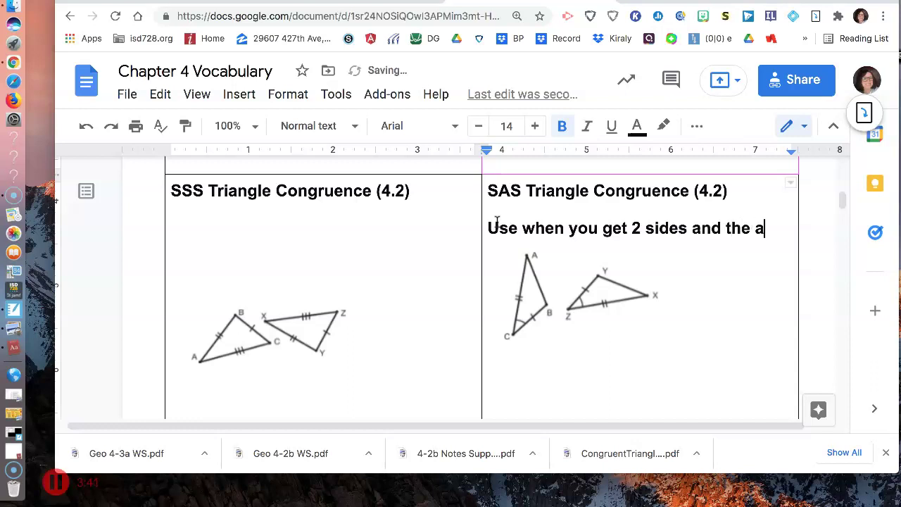
text(ngle betwee)
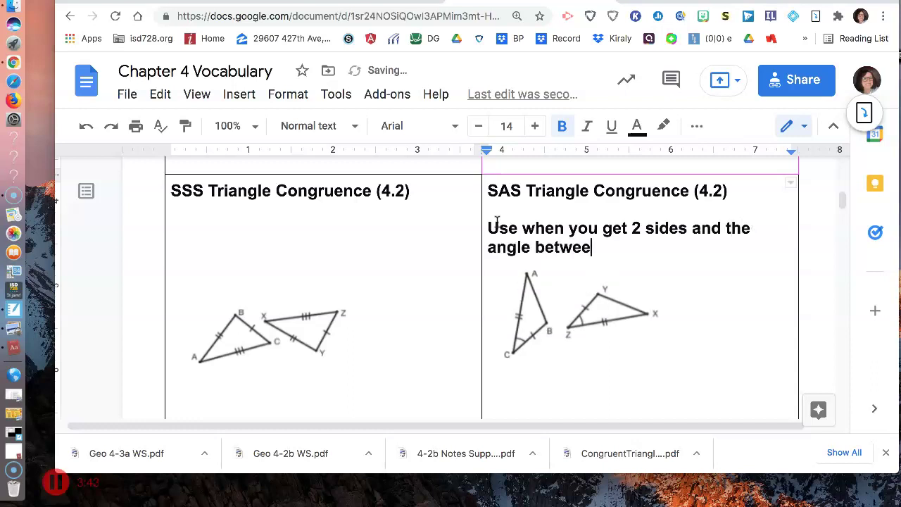
text(n them (included angle)
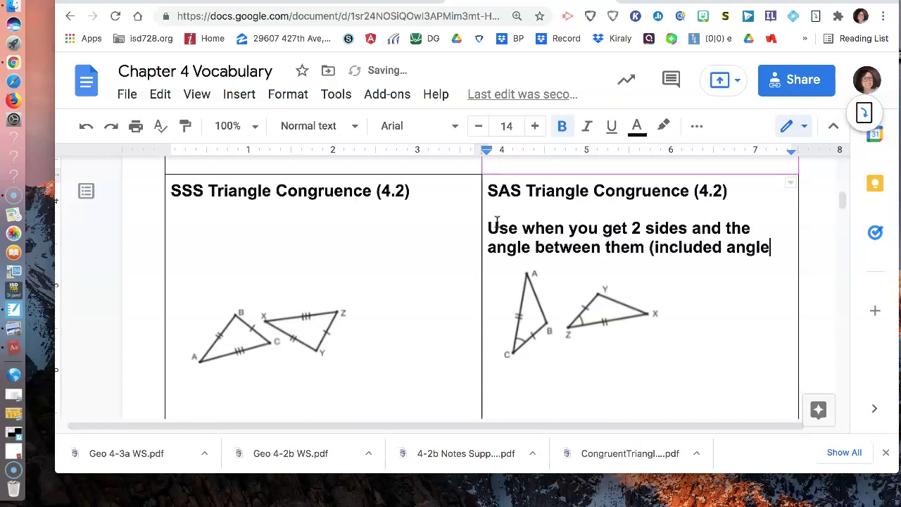
text())
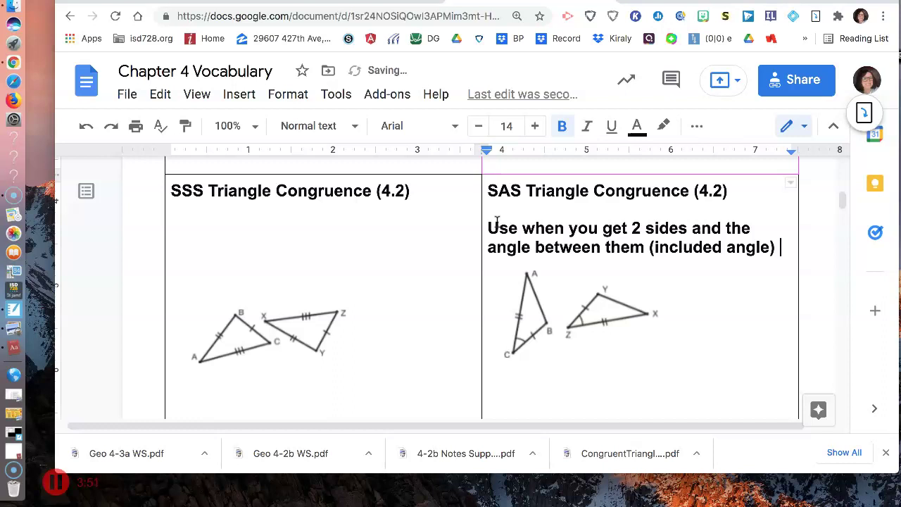
text( congruent.)
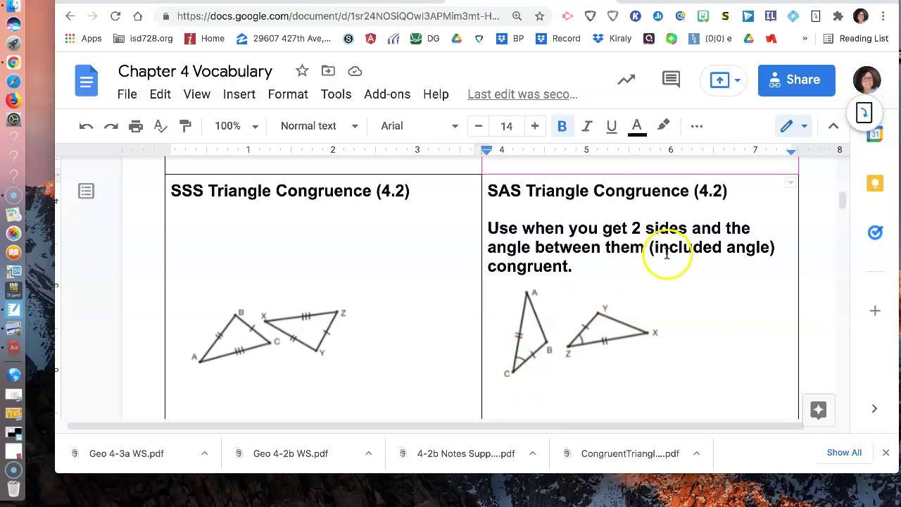
- Add '- Angle C' after 'included angle' in the SAS explanation
click(766, 246)
text(- )
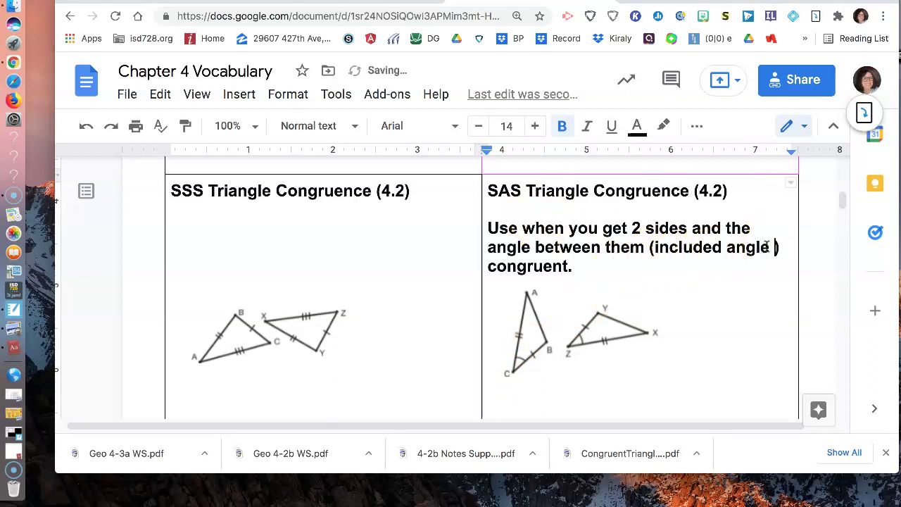
text(Angle C)
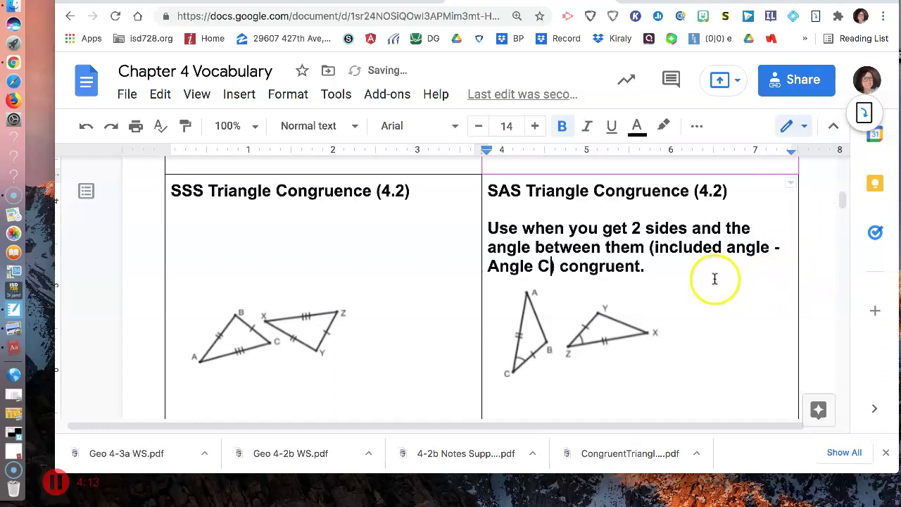
scroll(644, 275, up, 1)
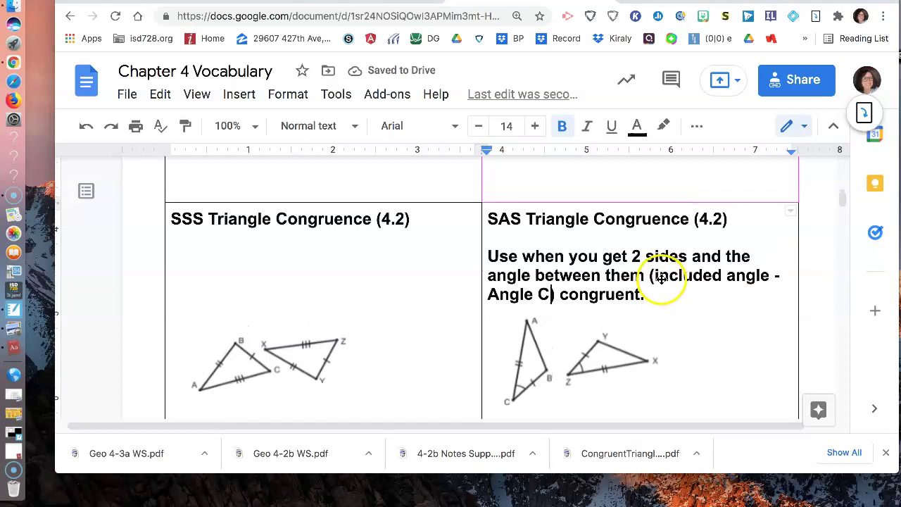
scroll(641, 295, down, 3)
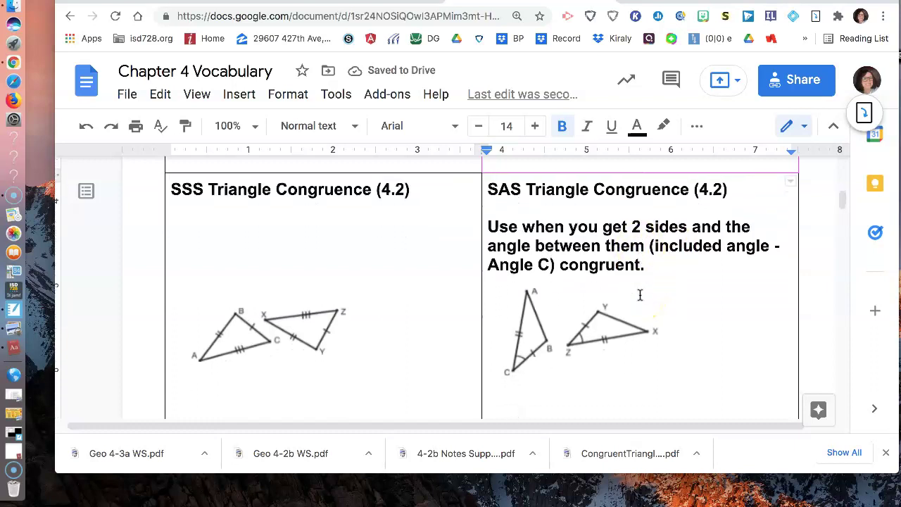
scroll(640, 296, up, 1)
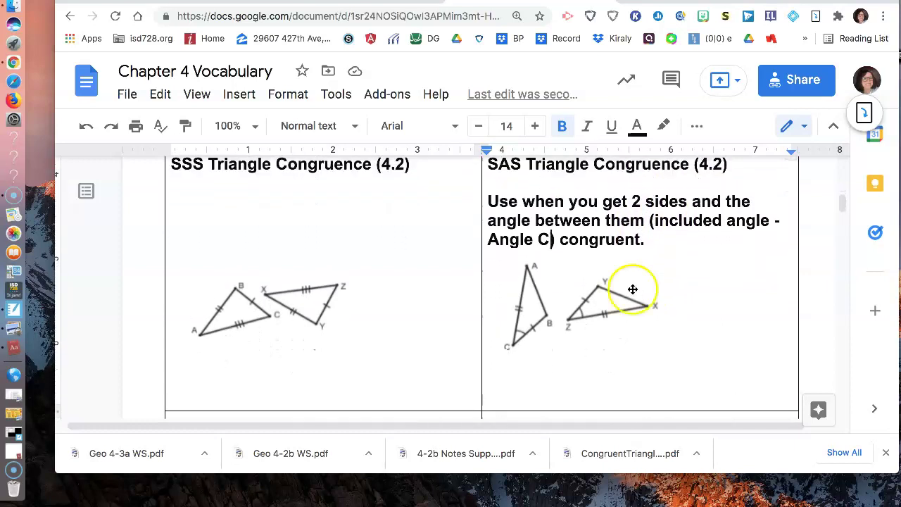
- On slide 19, name the second triangle RSQ in the congruence statement
click(346, 1)
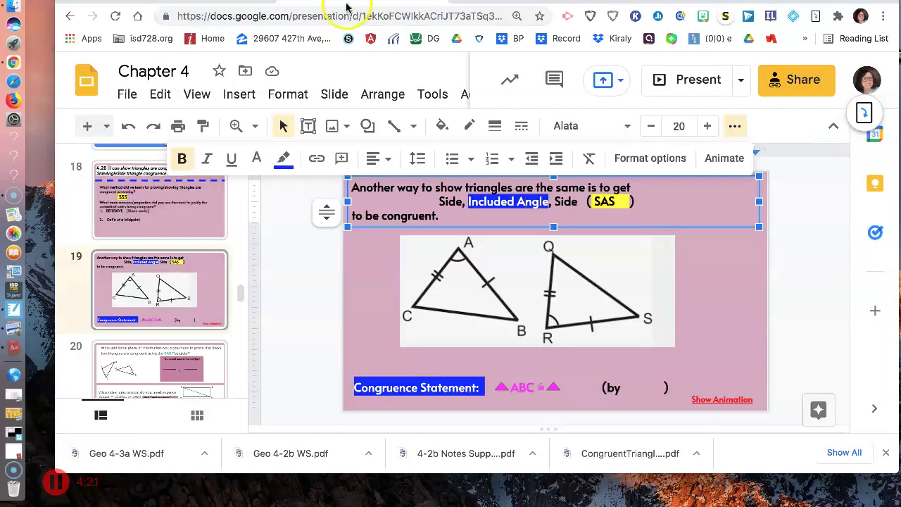
click(476, 345)
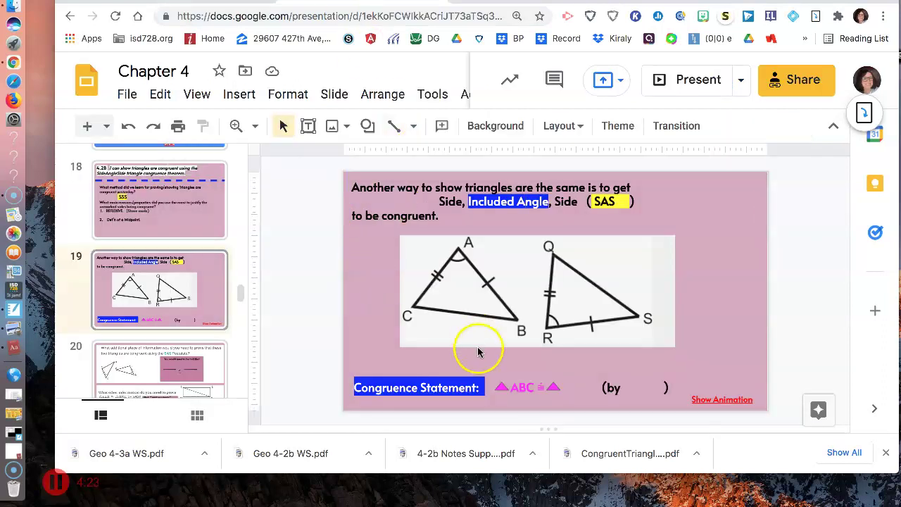
click(557, 388)
click(568, 387)
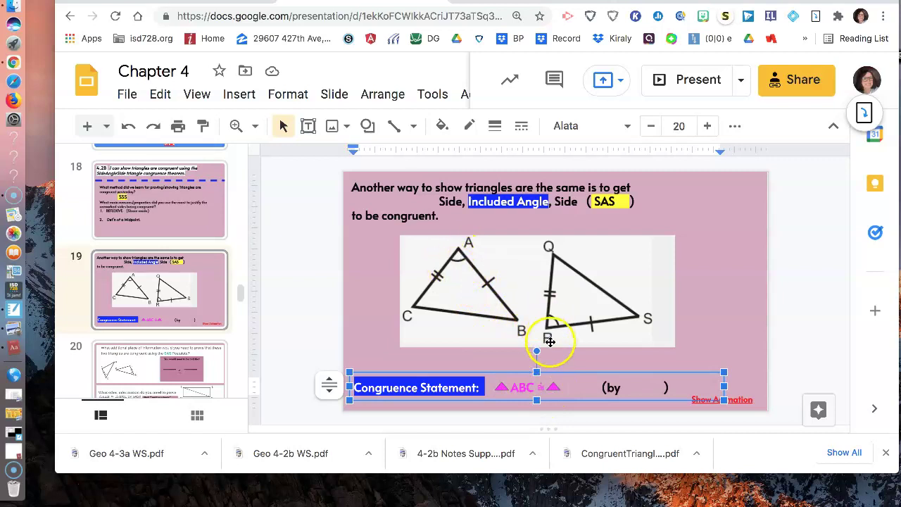
text(R)
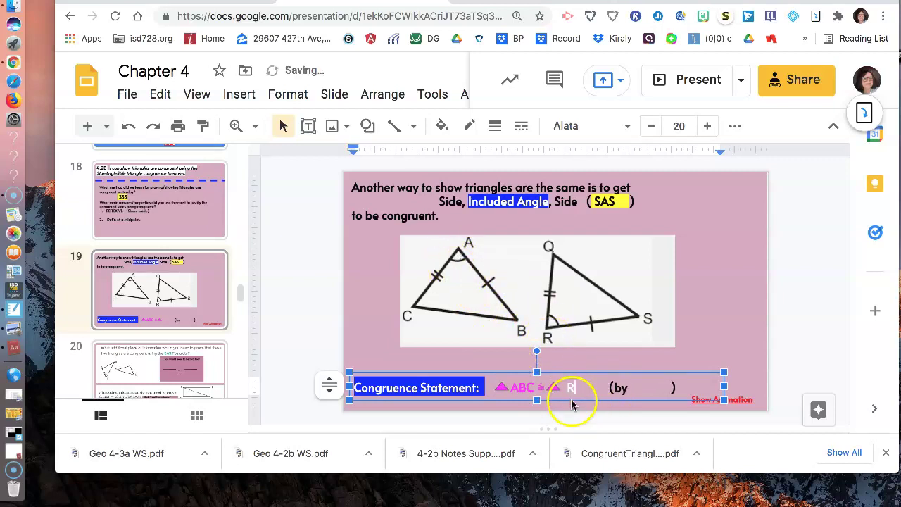
key(BackSpace)
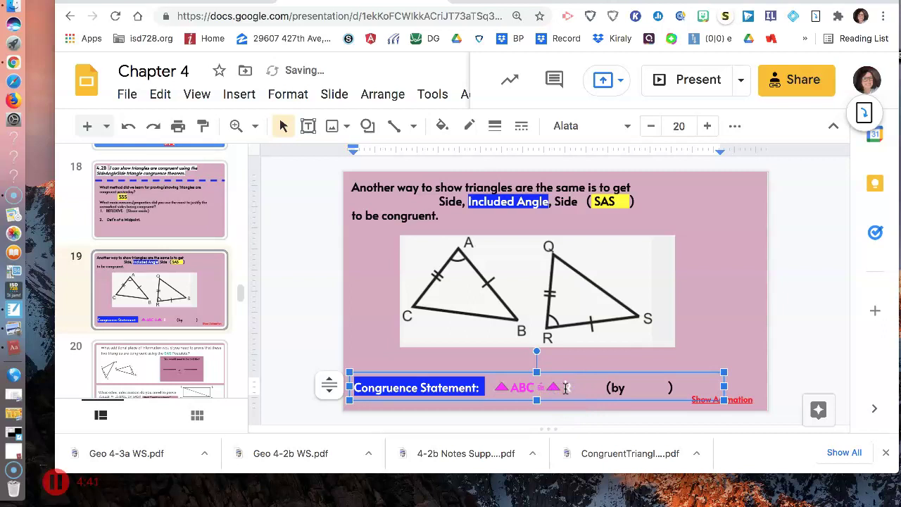
text(R)
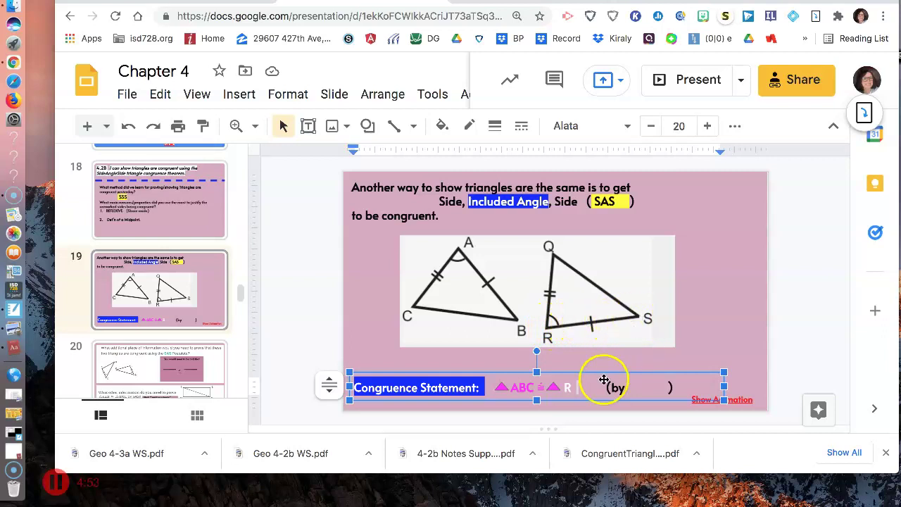
click(571, 388)
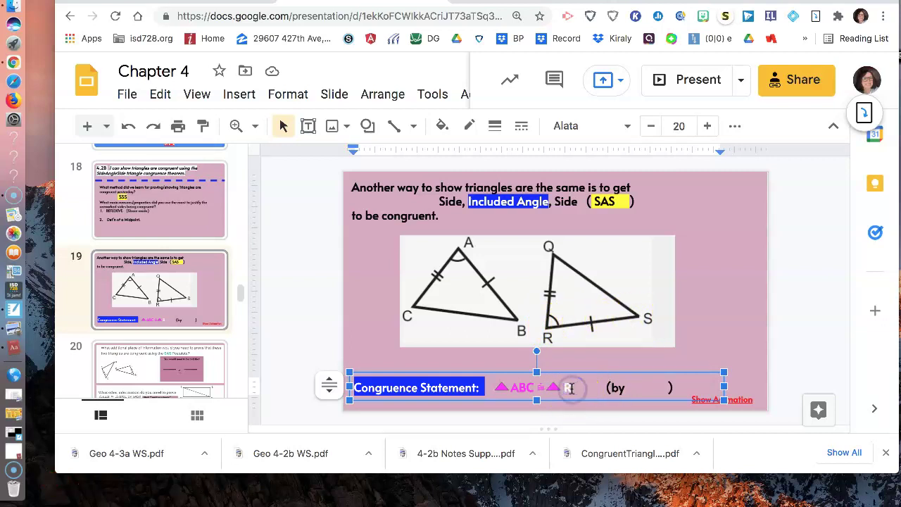
text(S)
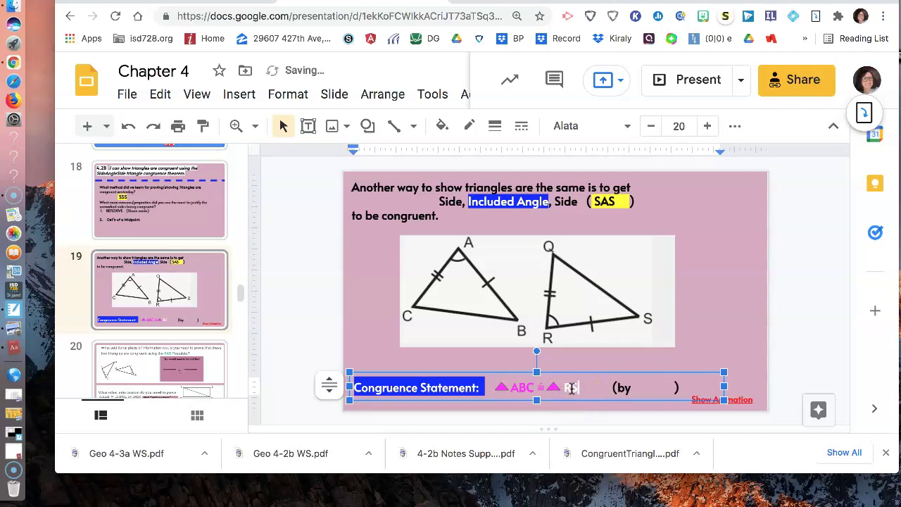
text(Q)
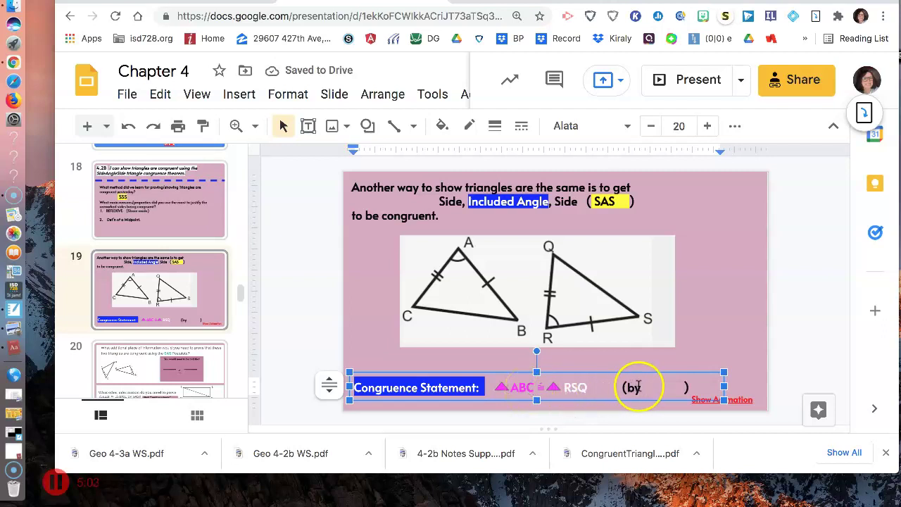
- Complete the reason as '(by SAS)', removing the extra space before it
click(616, 391)
key(BackSpace)
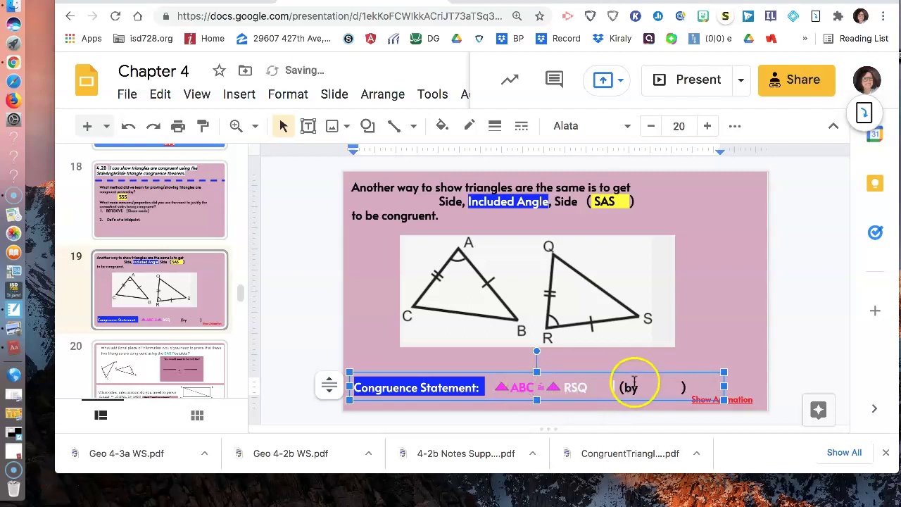
click(636, 387)
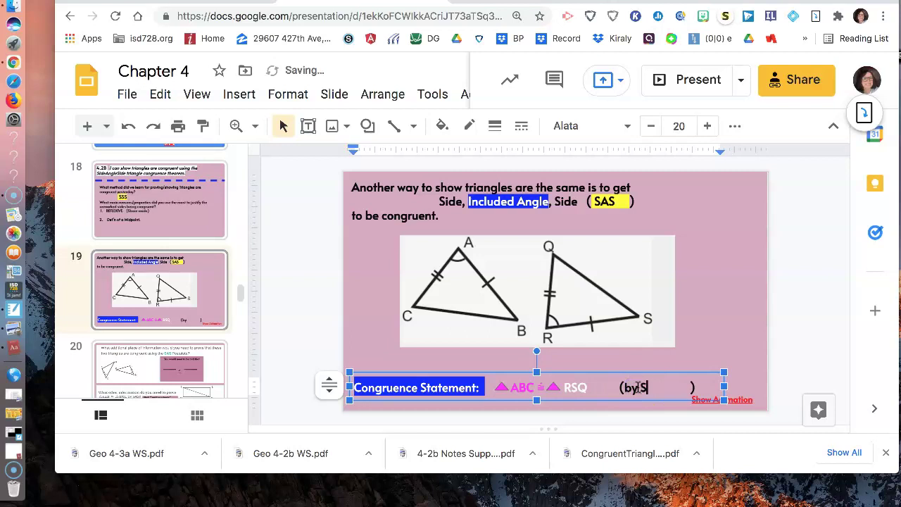
text(SAS)
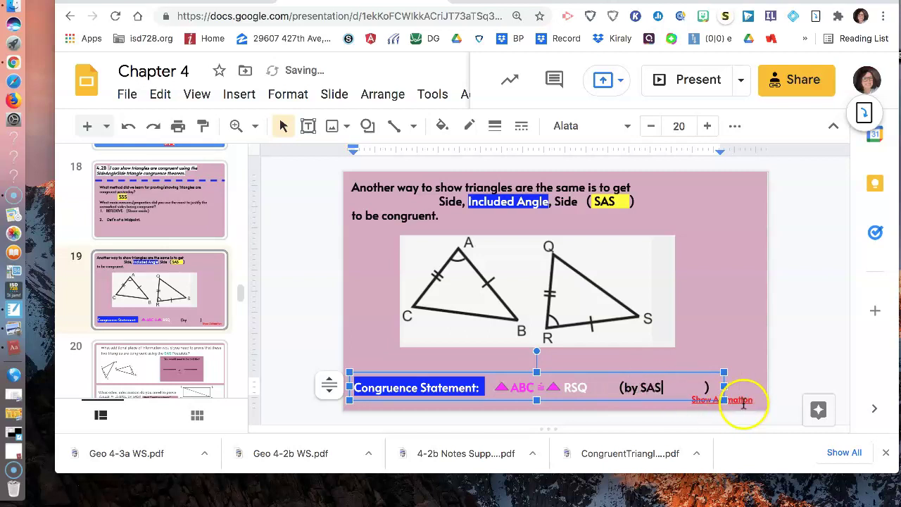
click(739, 400)
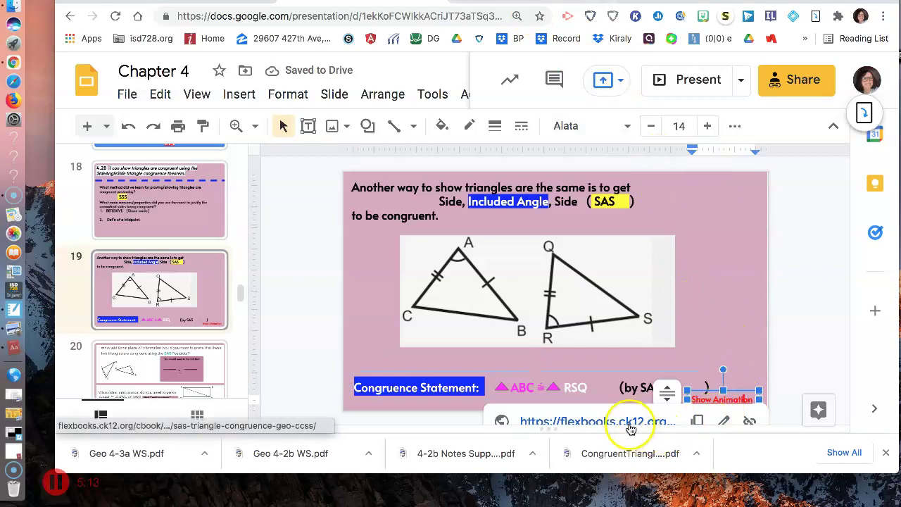
- Open the CK-12 SAS Triangle Congruence applet and slide triangle ABC onto triangle ZYX
click(579, 421)
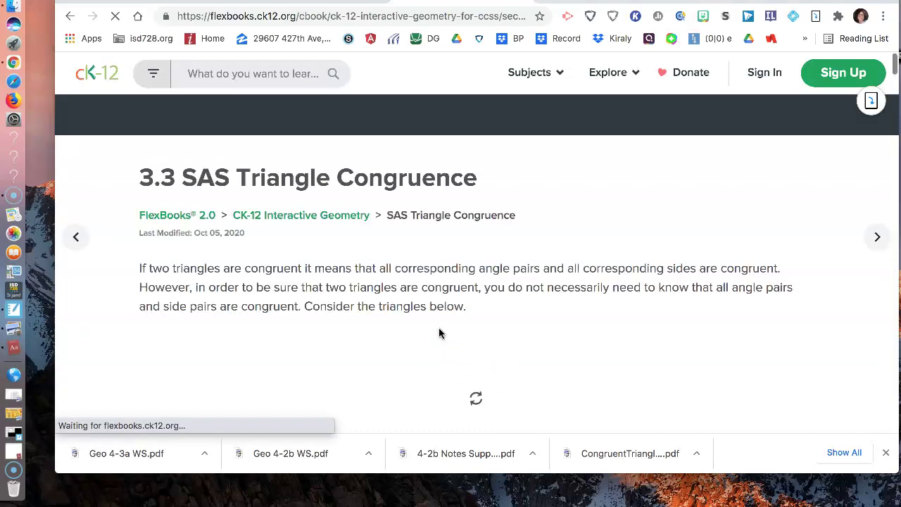
scroll(438, 333, down, 10)
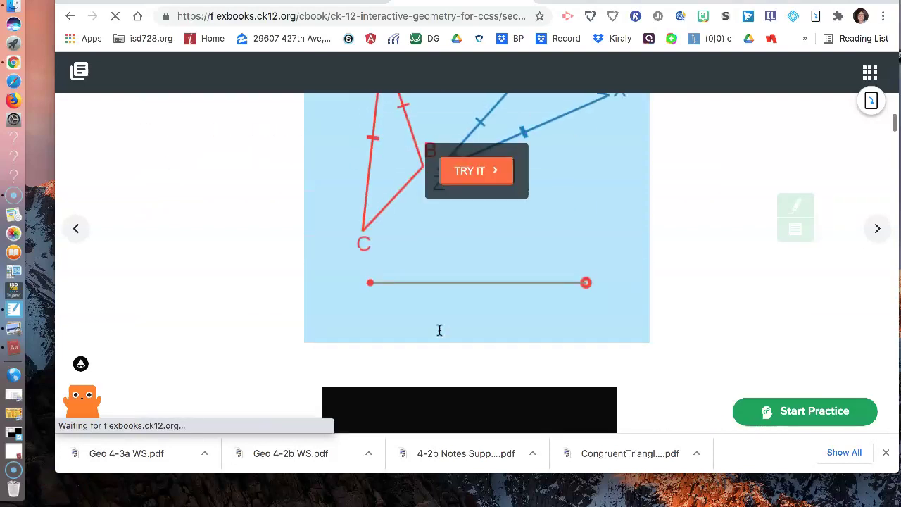
click(476, 233)
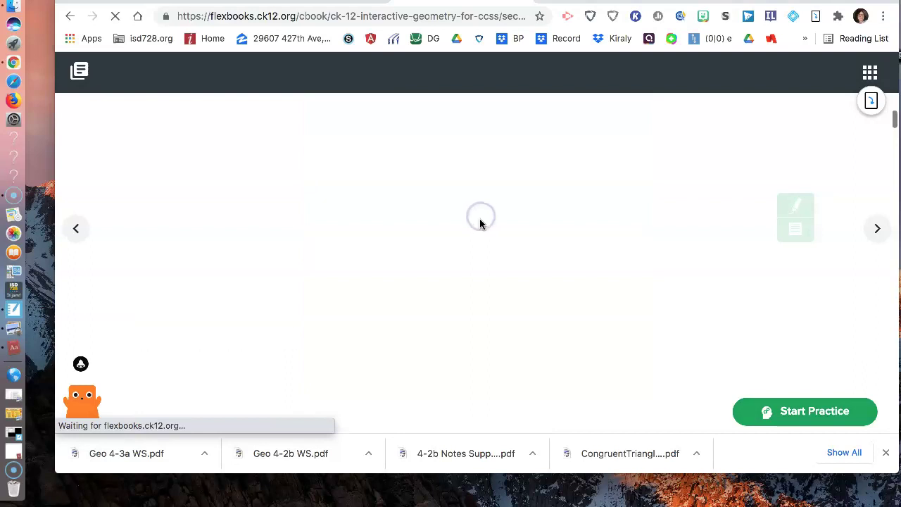
click(459, 280)
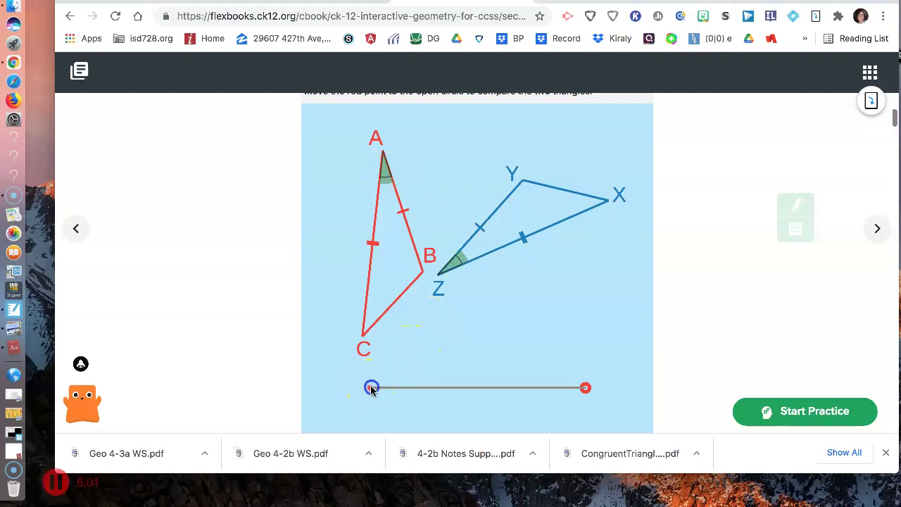
drag(370, 390, 591, 354)
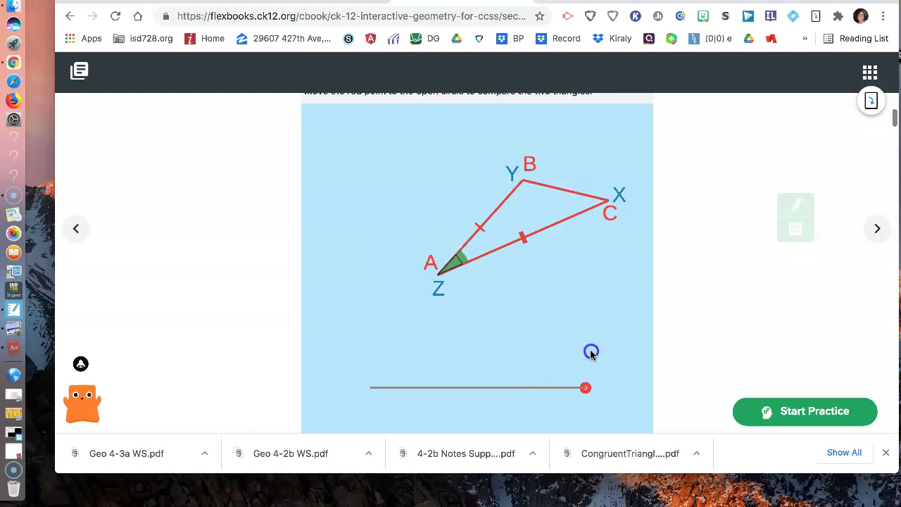
drag(591, 354, 602, 276)
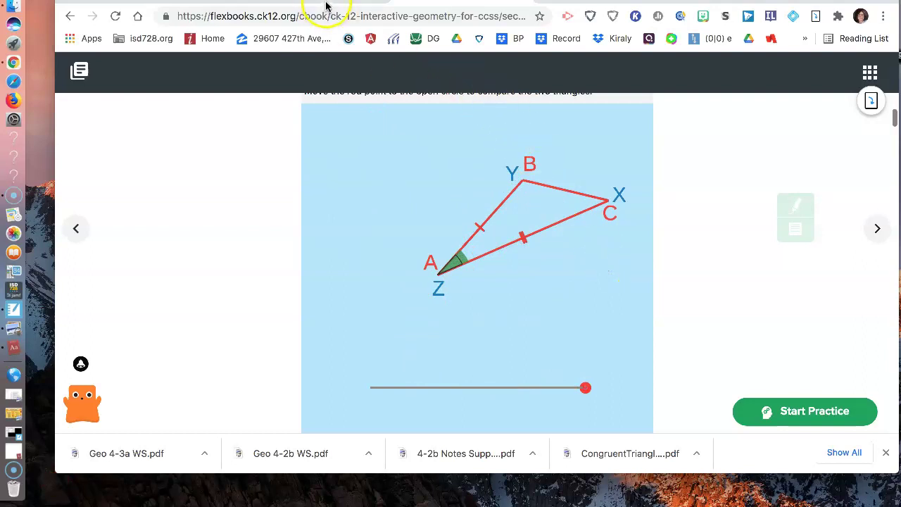
- Return to the Chapter 4 slides and select slide 20
key(ctrl+Tab)
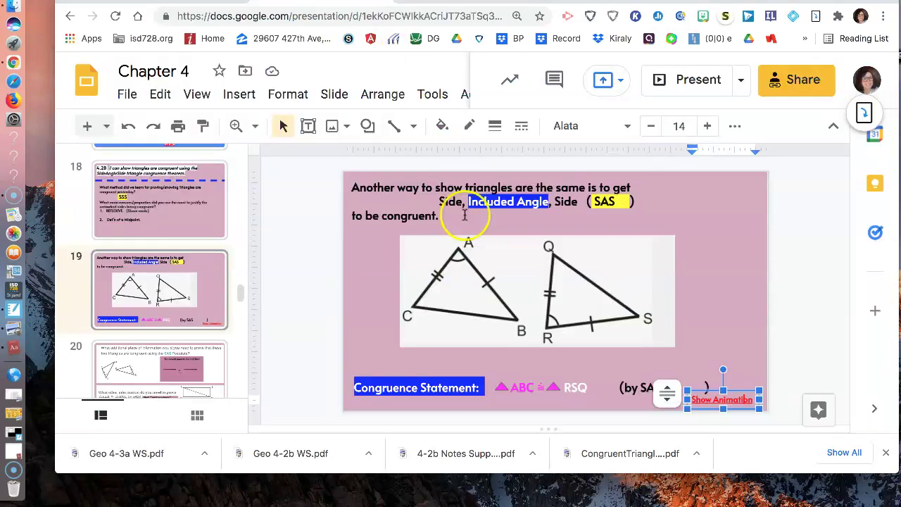
scroll(158, 313, down, 2)
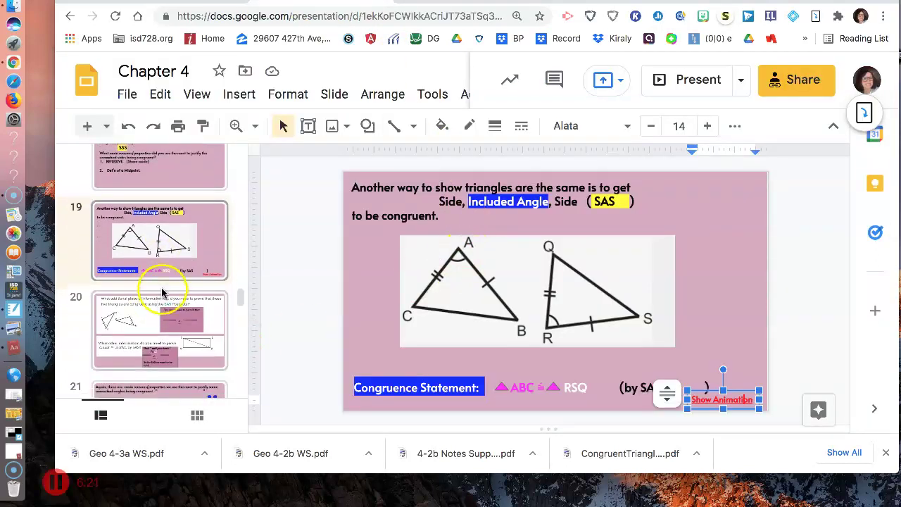
click(181, 246)
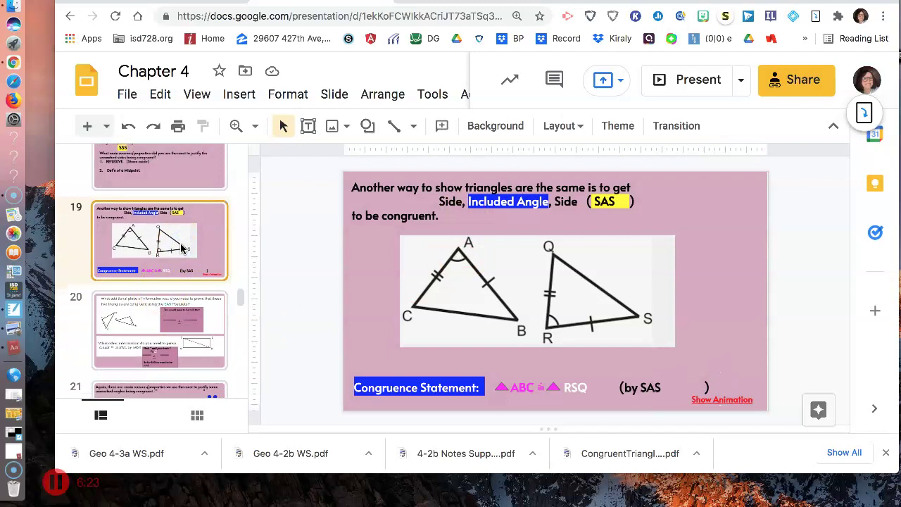
click(152, 322)
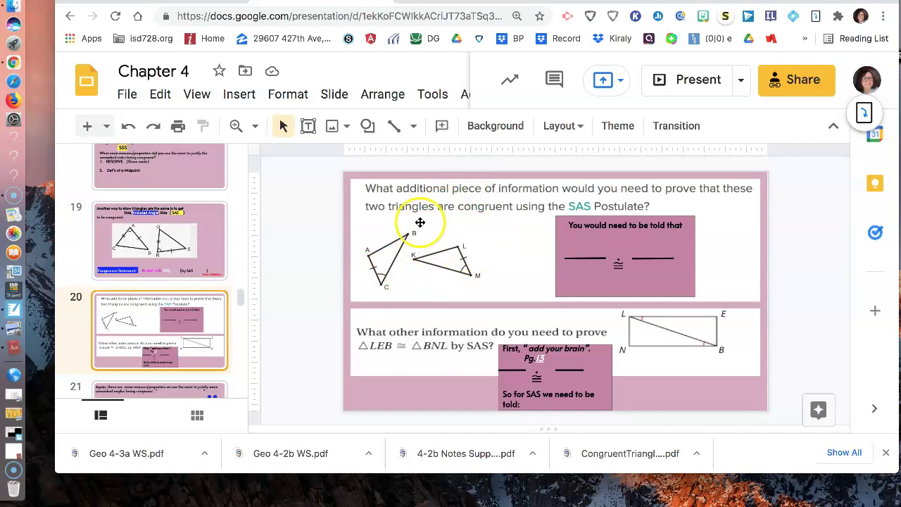
- Draw two short straight-line tick marks on triangle ABC's side
click(414, 126)
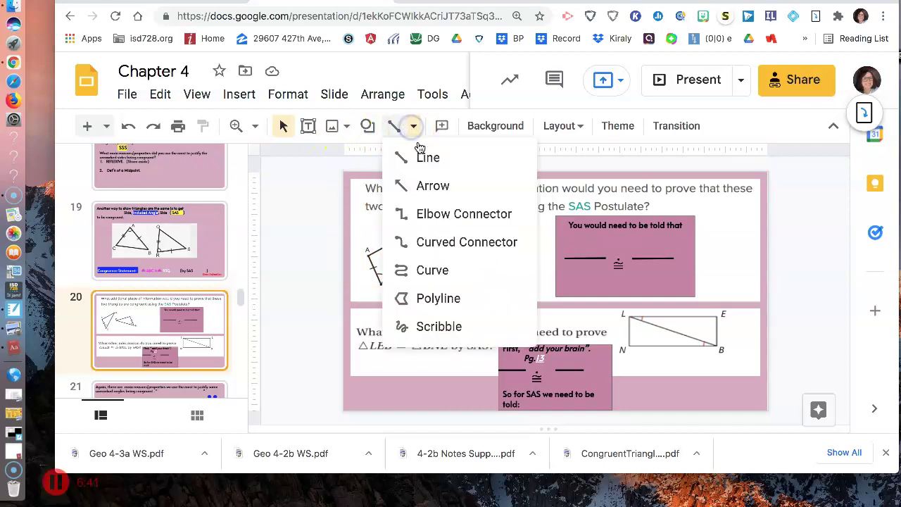
click(427, 157)
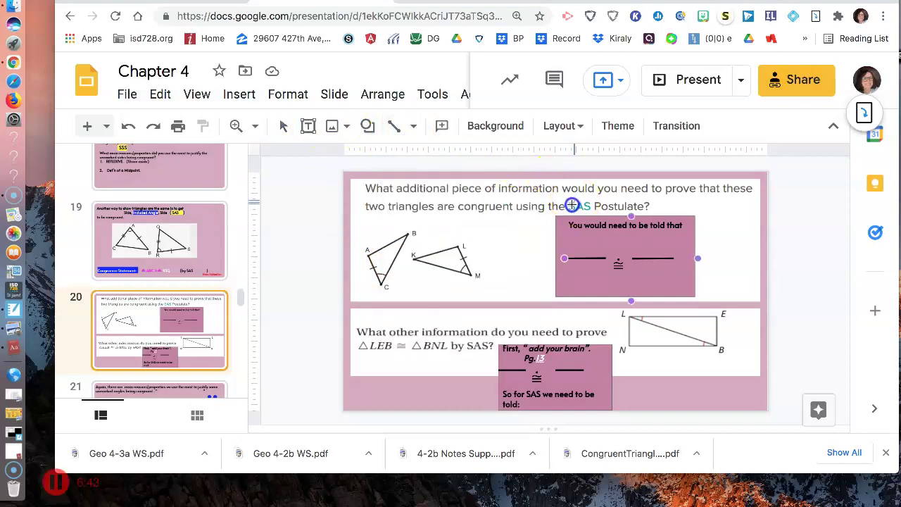
drag(564, 213, 574, 202)
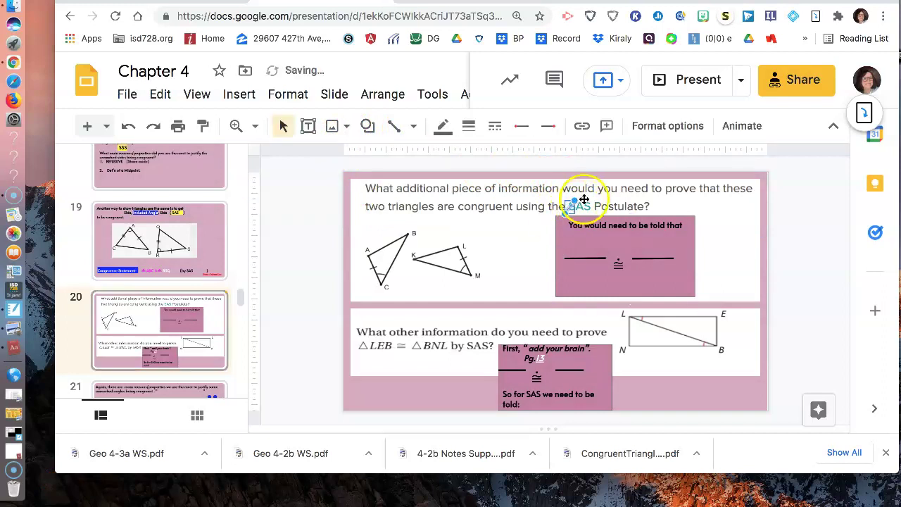
click(499, 240)
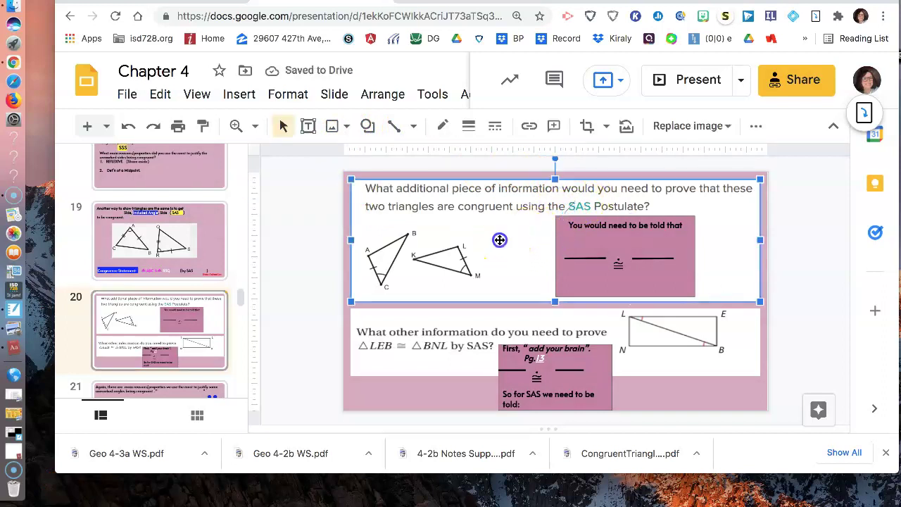
click(411, 127)
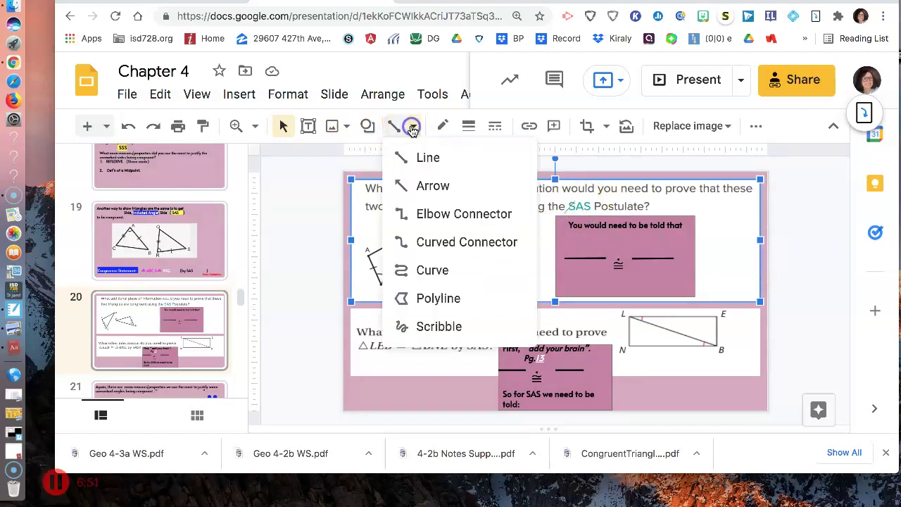
click(426, 159)
mouse_move(573, 185)
mouse_down()
mouse_move(582, 184)
mouse_move(583, 201)
mouse_move(574, 210)
mouse_up()
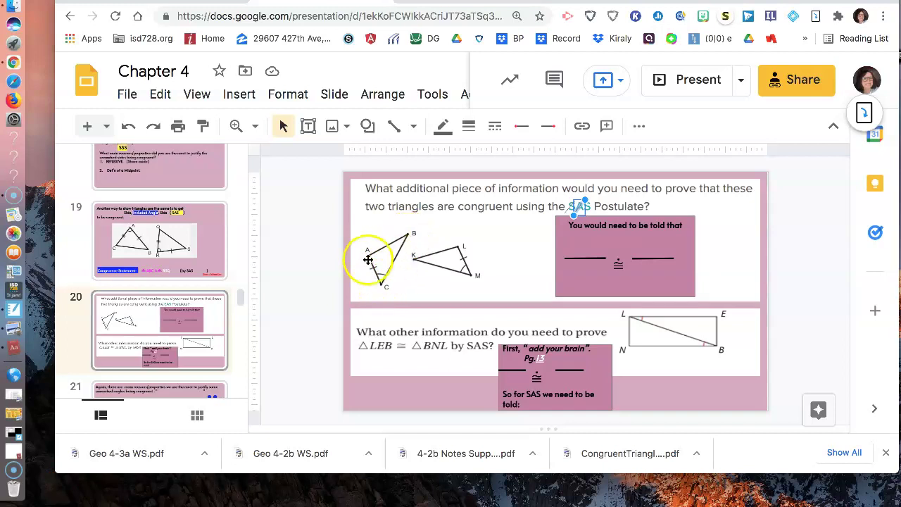
- Fill the pink box's blanks with CB and MK
click(581, 271)
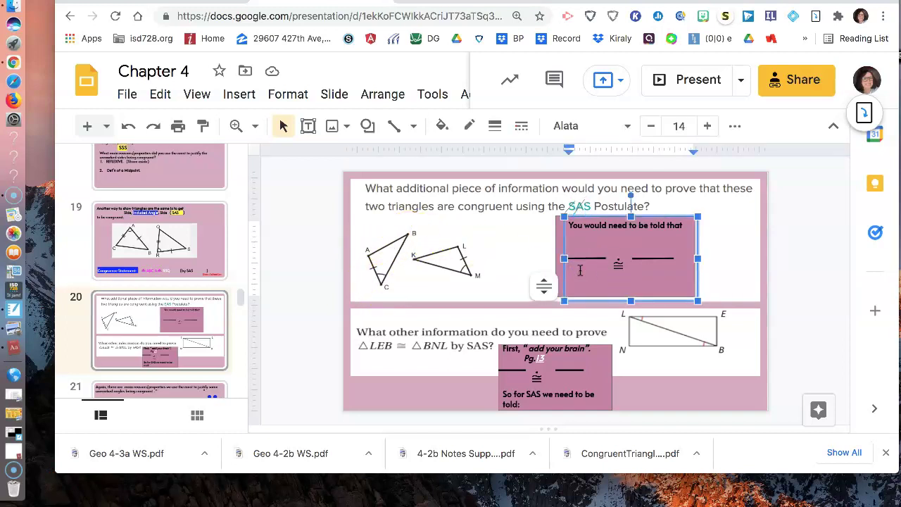
text(c)
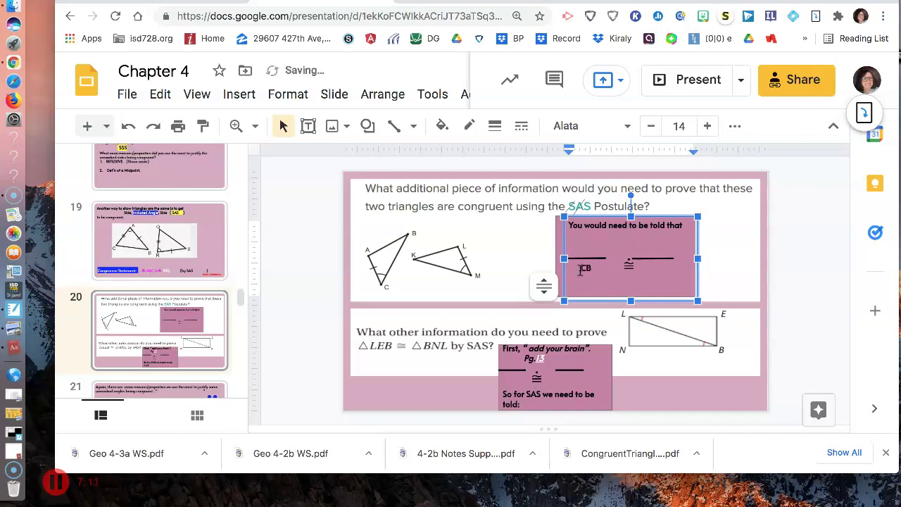
click(655, 264)
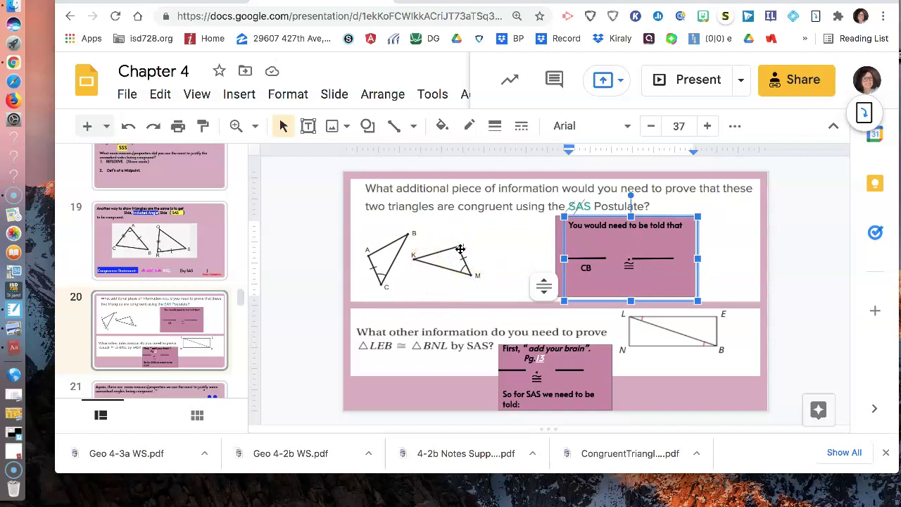
click(467, 266)
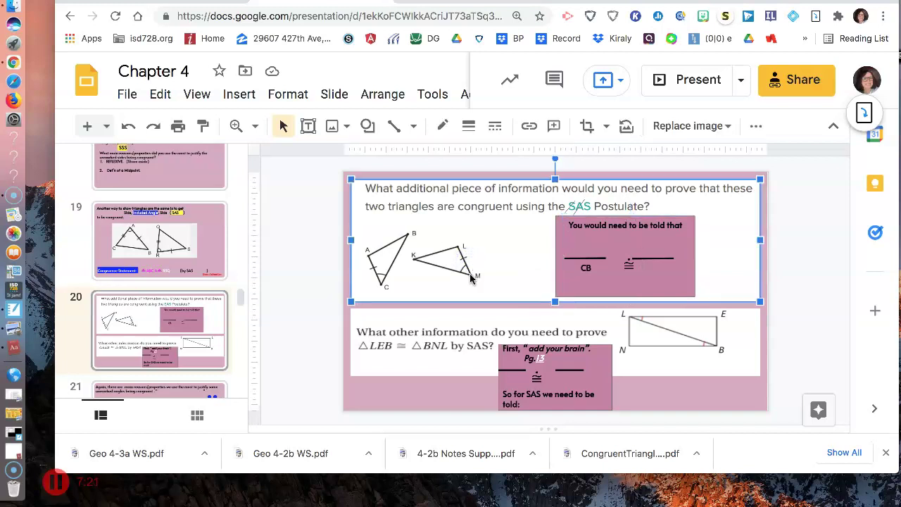
click(639, 263)
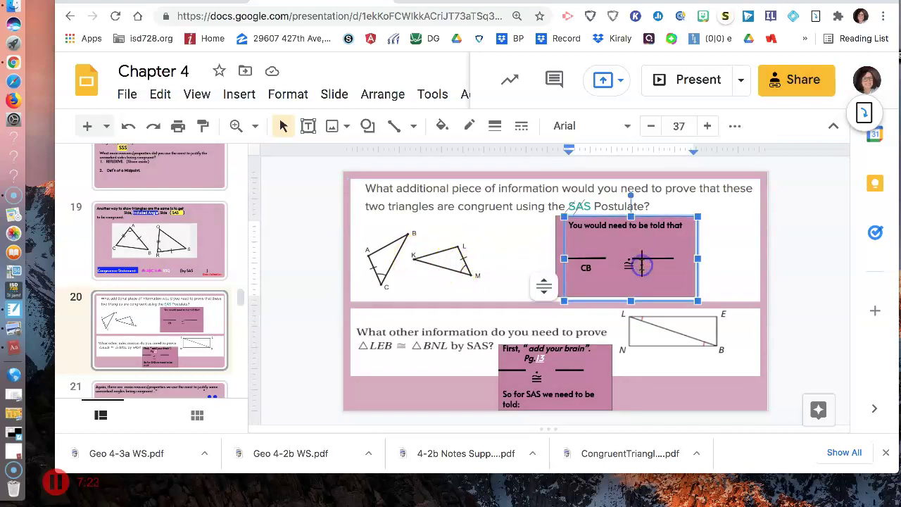
text(MK)
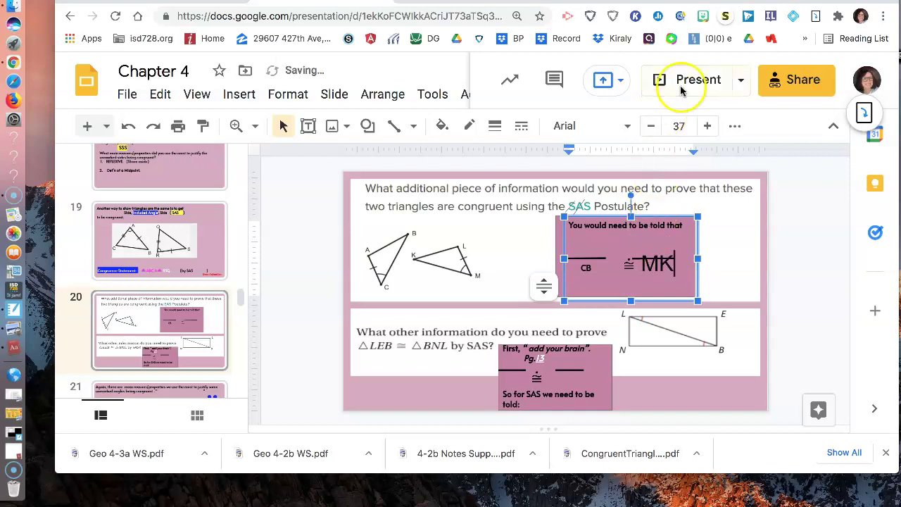
- Shrink MK and enlarge CB so both segment names read at a matching size
click(646, 126)
click(648, 128)
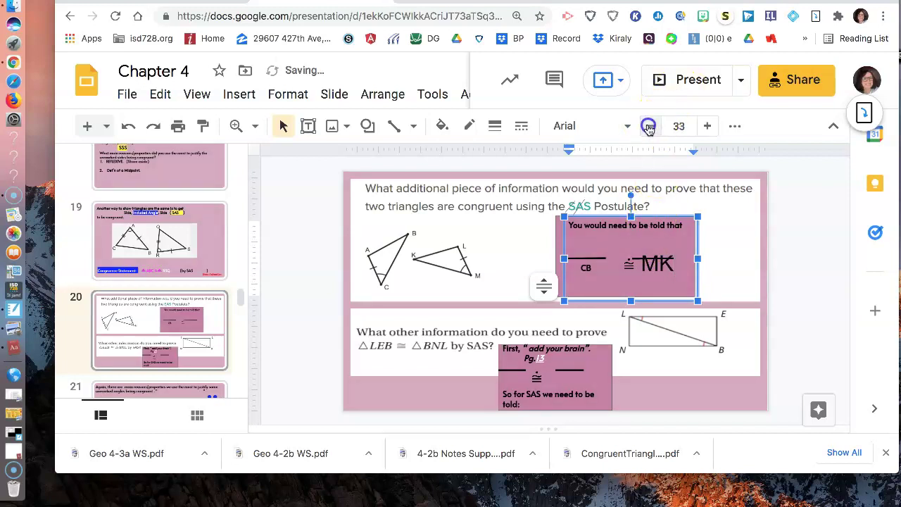
click(648, 127)
click(648, 127)
click(648, 126)
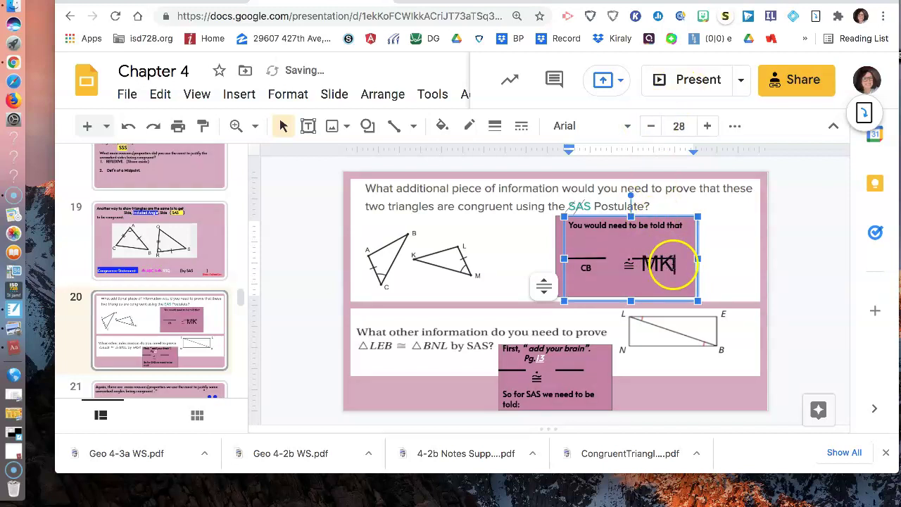
click(648, 126)
click(648, 126)
click(648, 126)
click(648, 125)
click(648, 126)
click(648, 126)
click(648, 126)
click(649, 126)
click(648, 126)
click(648, 126)
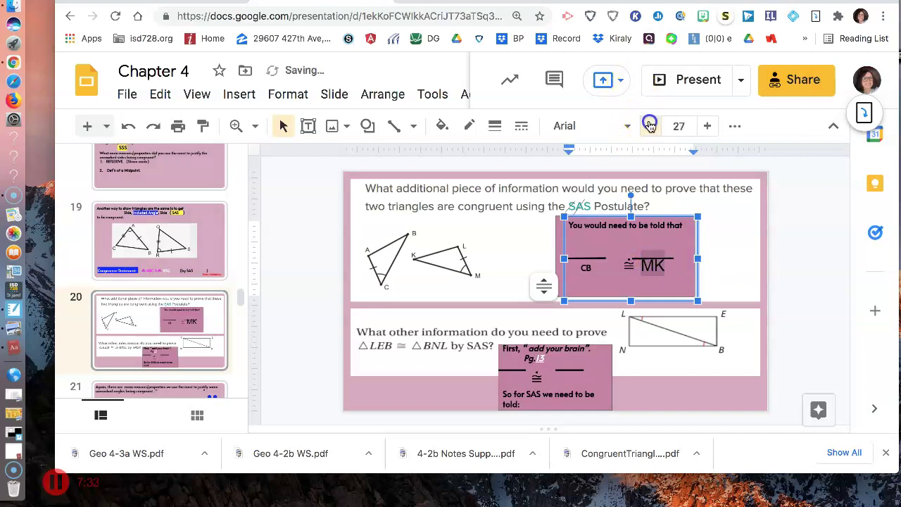
click(648, 126)
drag(599, 272, 570, 268)
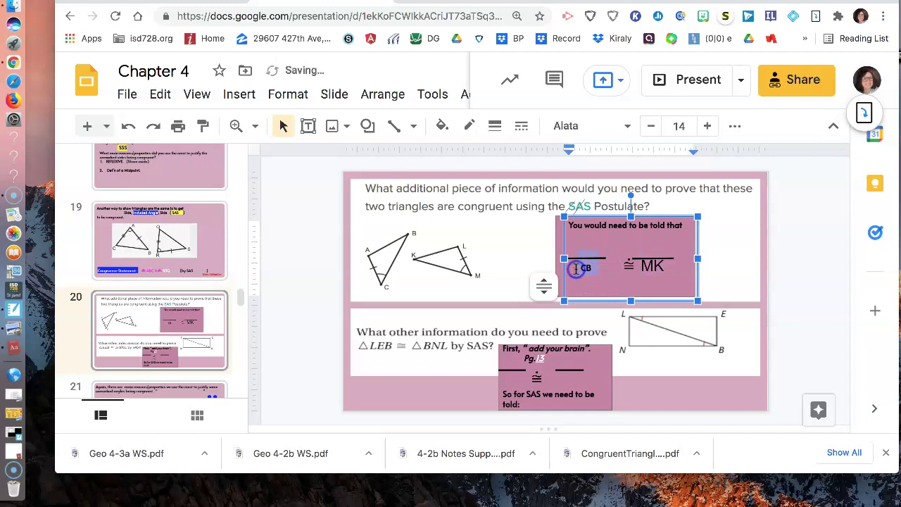
click(707, 126)
click(707, 126)
click(707, 126)
click(707, 126)
click(707, 126)
click(707, 126)
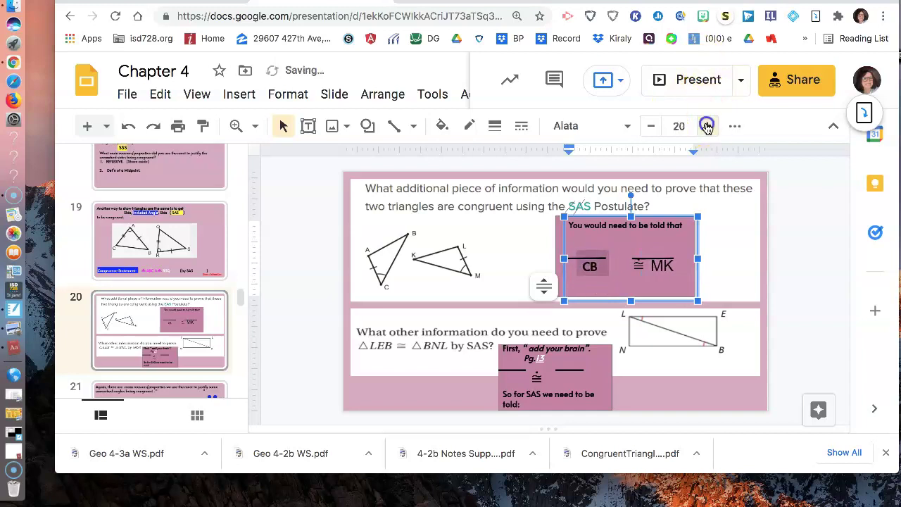
click(707, 126)
click(707, 126)
- Tidy the spacing before MK and advance to slide 21
click(641, 265)
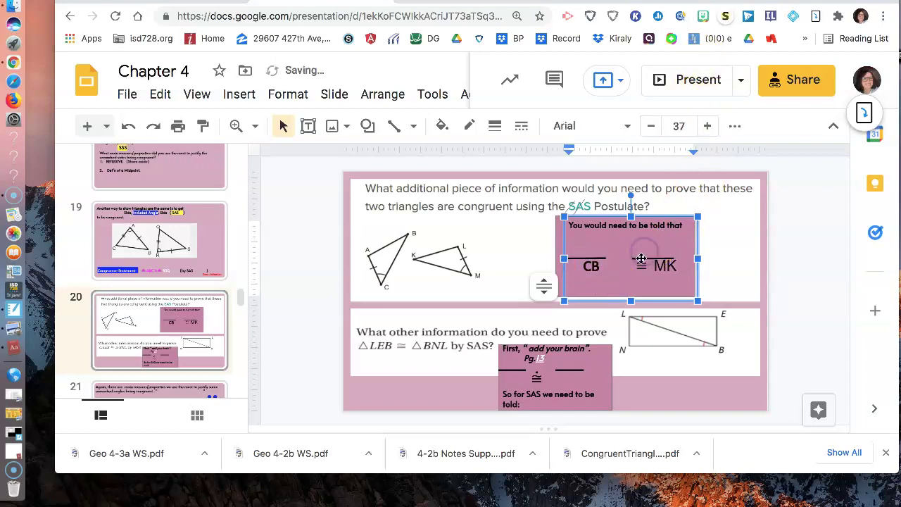
click(640, 266)
click(640, 266)
key(BackSpace)
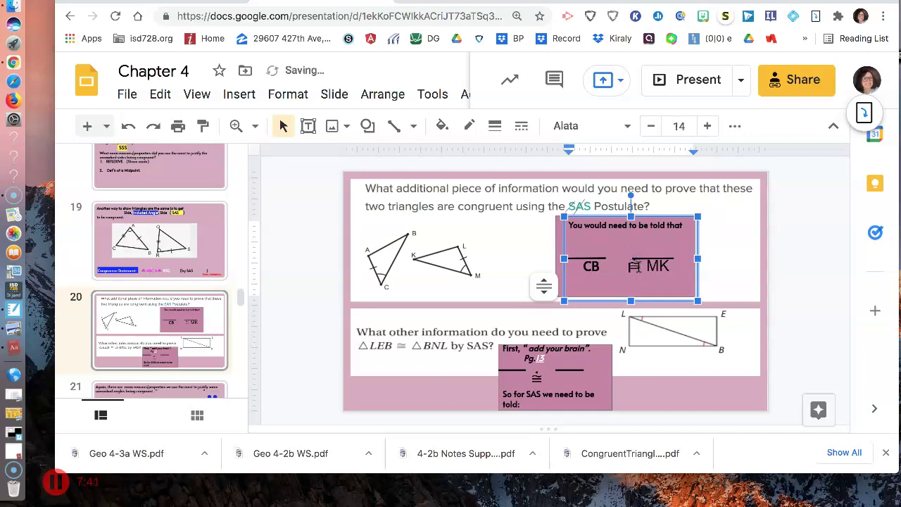
click(637, 266)
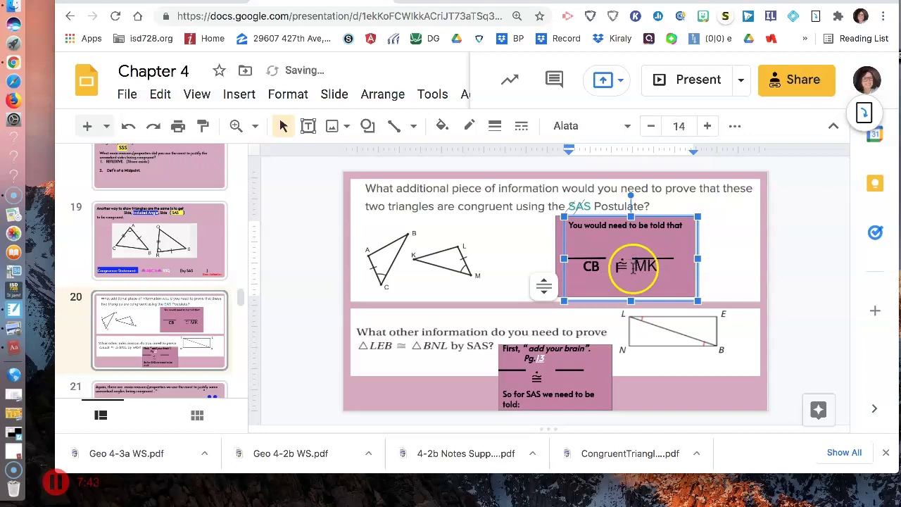
key(Page_Down)
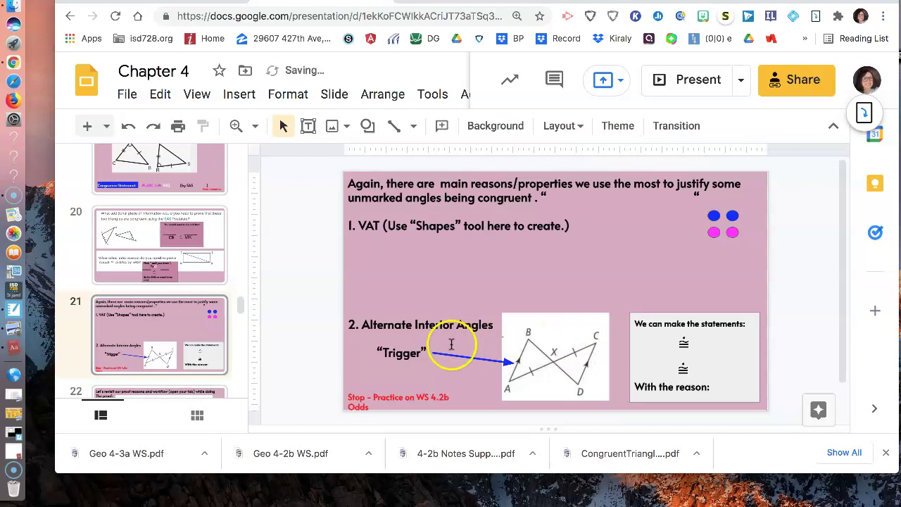
- On slide 20, draw a short slash mark beside 'SAS?' in the △LEB ≅ △BNL question
click(145, 271)
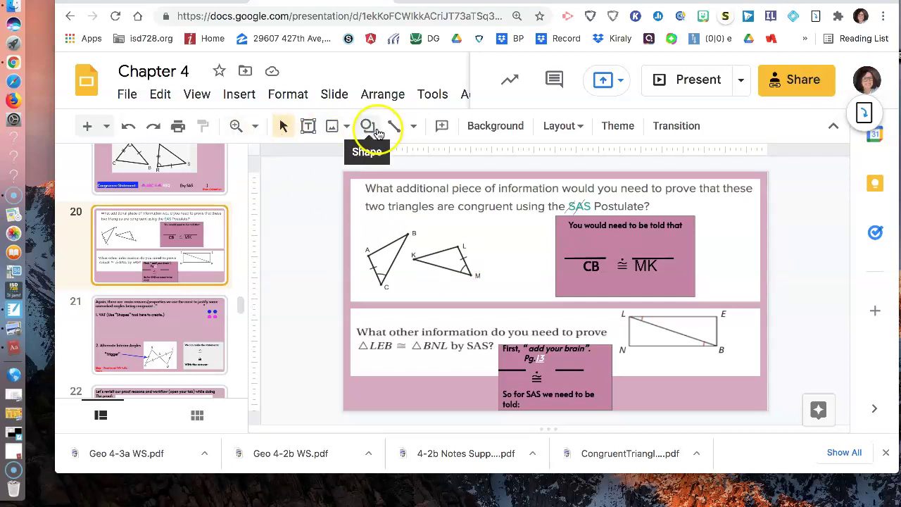
click(413, 125)
click(423, 157)
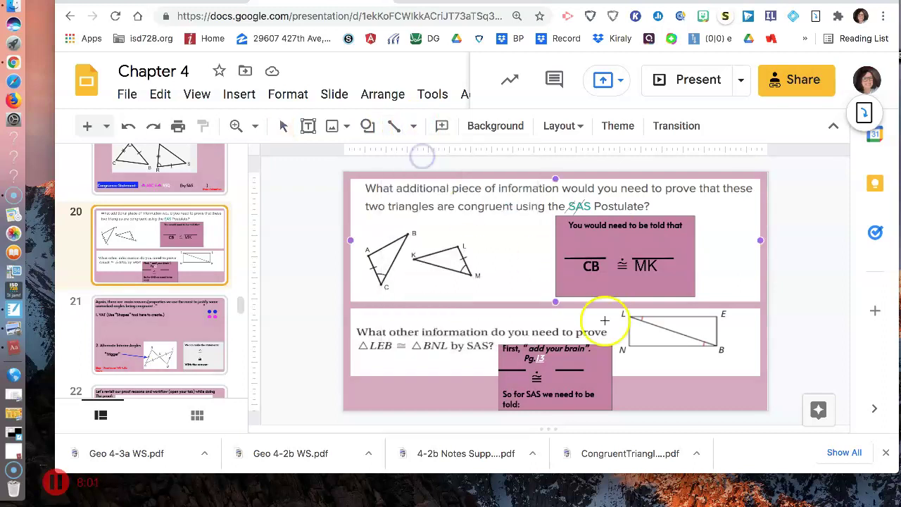
click(479, 344)
drag(469, 358, 483, 336)
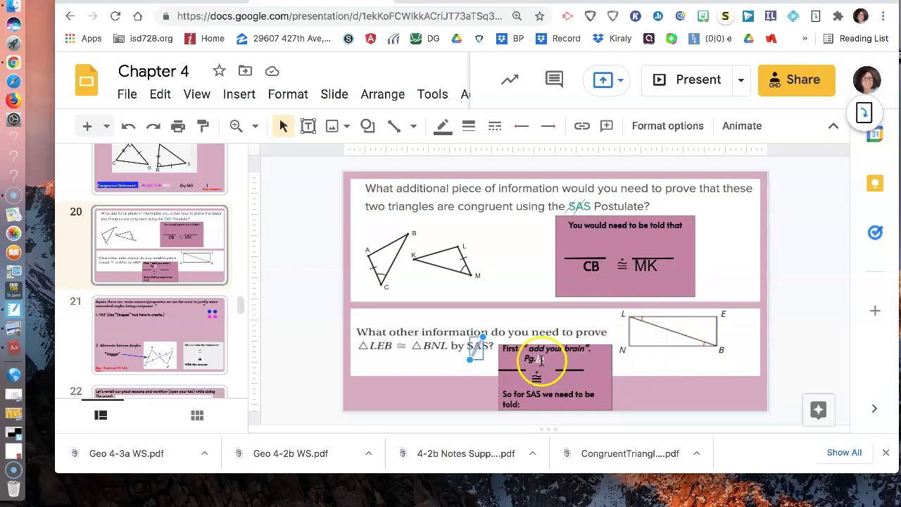
- Fill the add-your-brain blanks with LB ≅ LB, making the second LB smaller
click(509, 379)
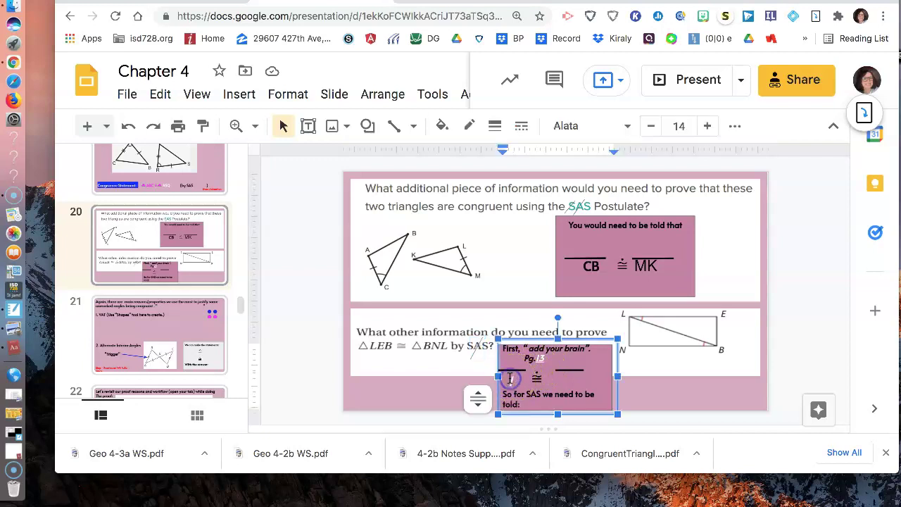
text(LB)
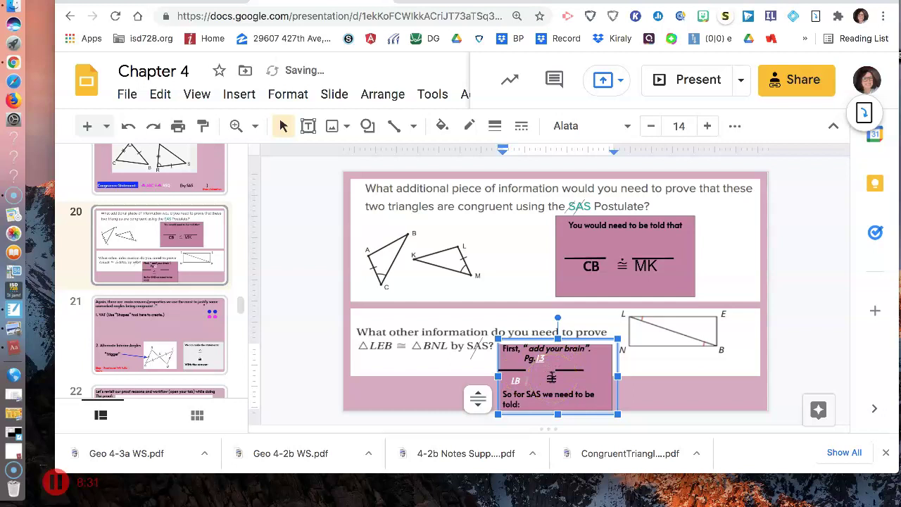
click(553, 378)
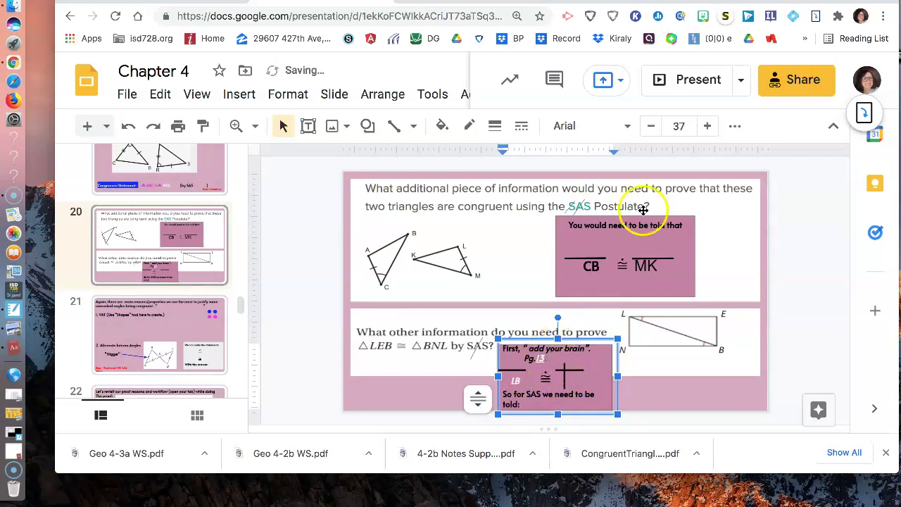
click(654, 128)
click(654, 128)
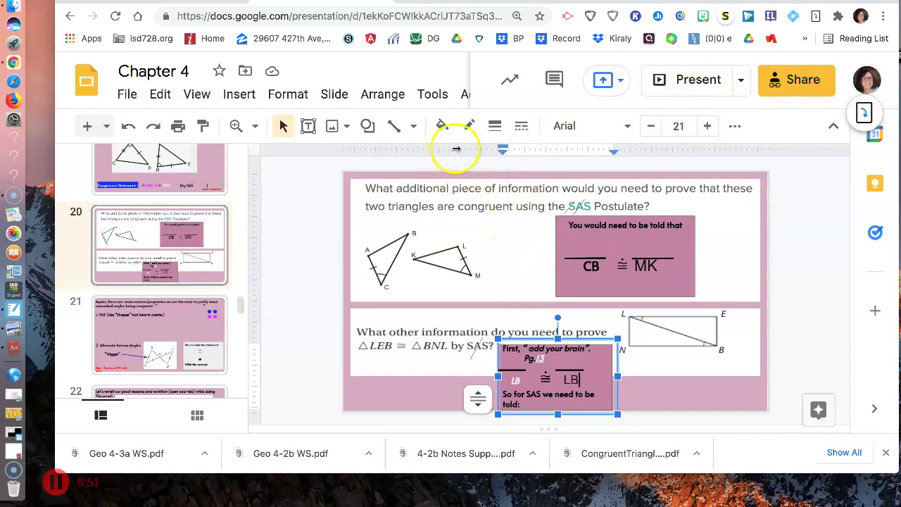
- Draw another short slash line beside SAS
click(411, 128)
click(397, 157)
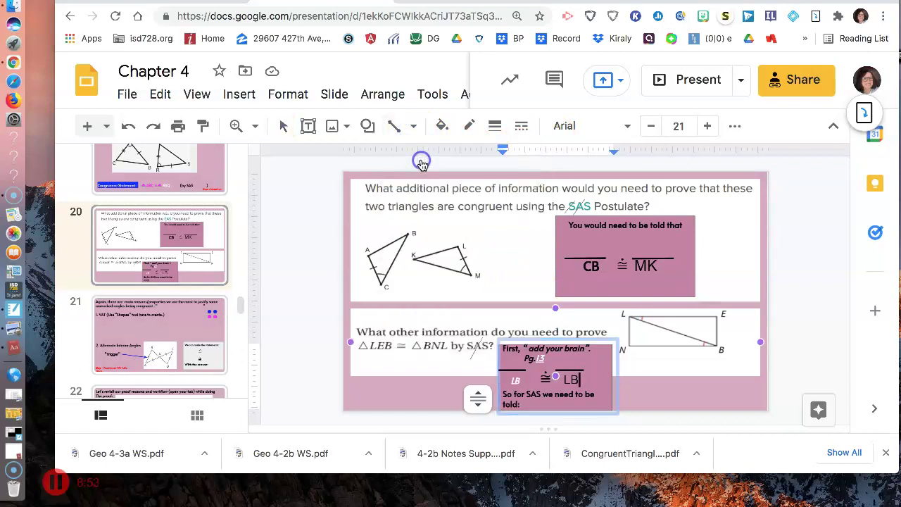
click(469, 355)
drag(461, 357, 471, 341)
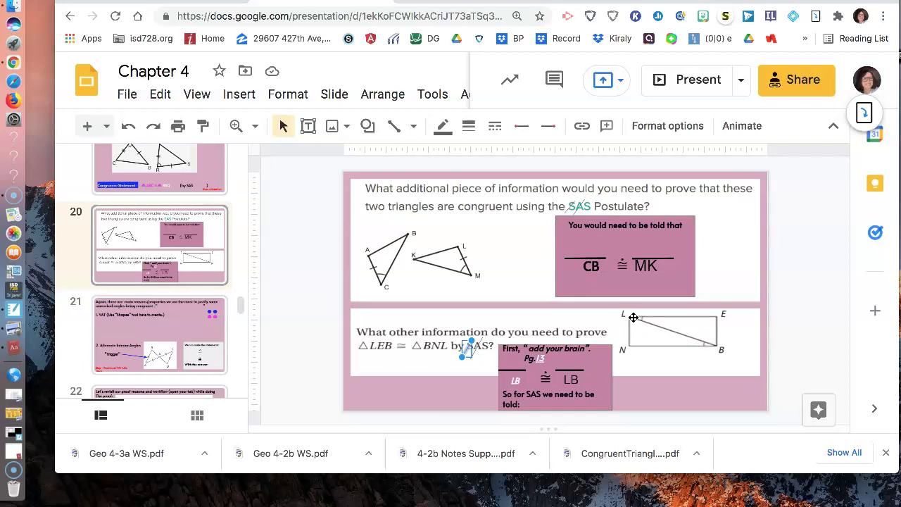
mouse_move(635, 316)
mouse_down()
mouse_move(716, 319)
mouse_move(667, 314)
mouse_up()
- After 'So for SAS we need to be told:', enter LE= BN, correcting the typo
click(522, 405)
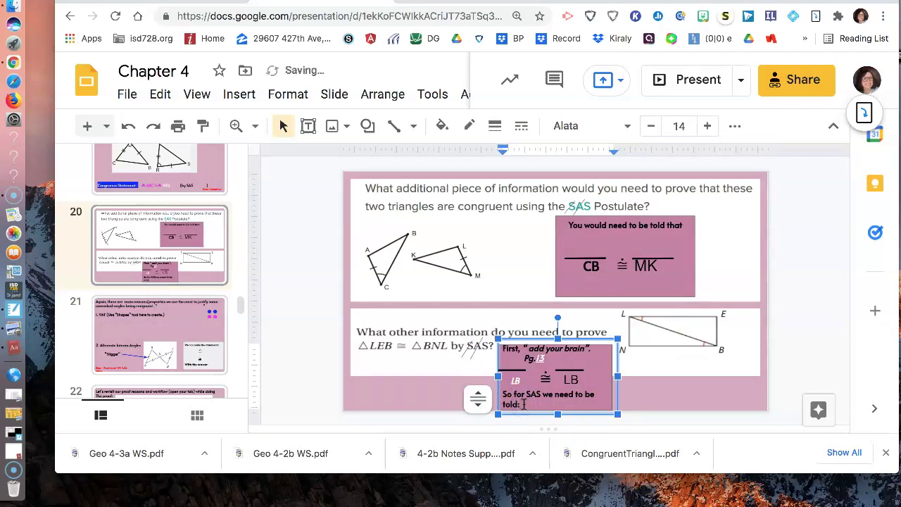
text(LE)
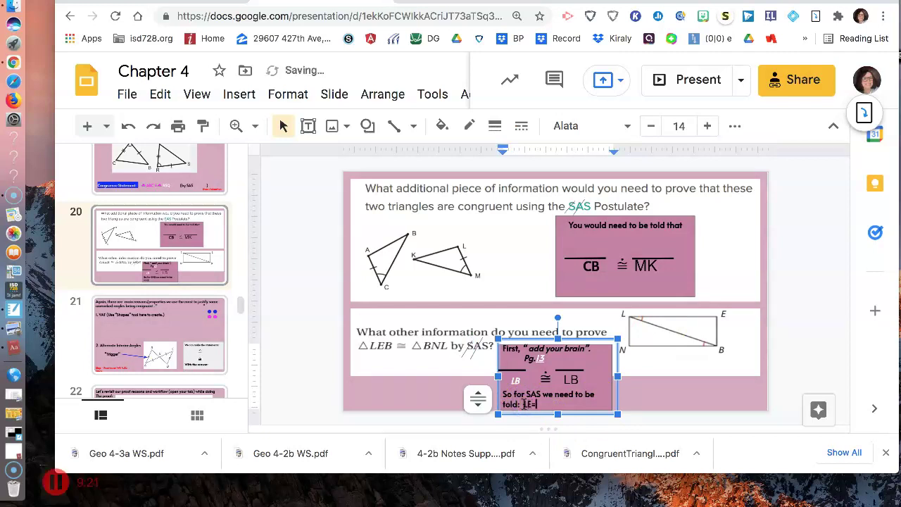
text(= NB)
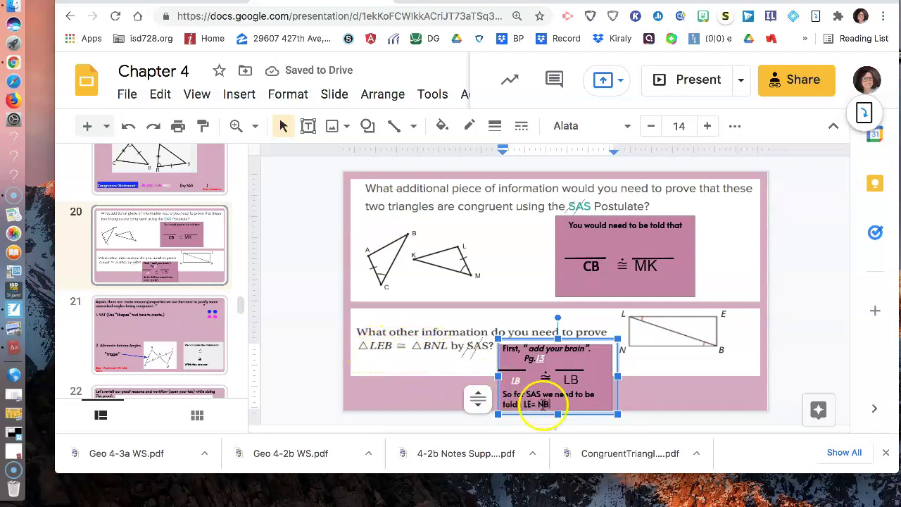
key(BackSpace)
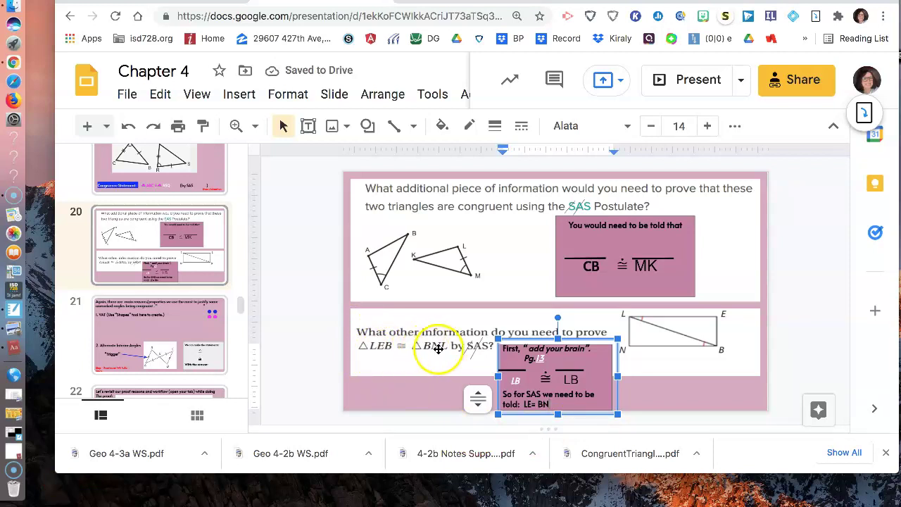
- Move on to slide 21 in the filmstrip
scroll(164, 316, down, 2)
click(172, 293)
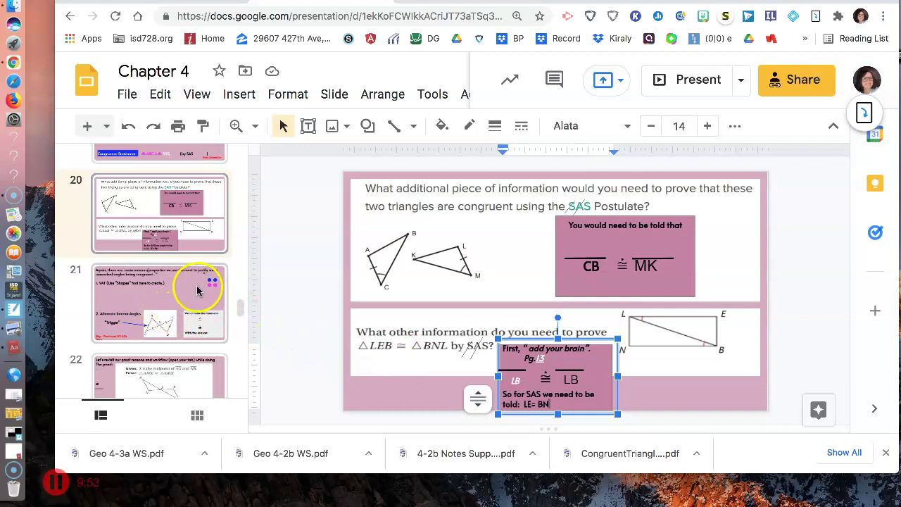
click(187, 297)
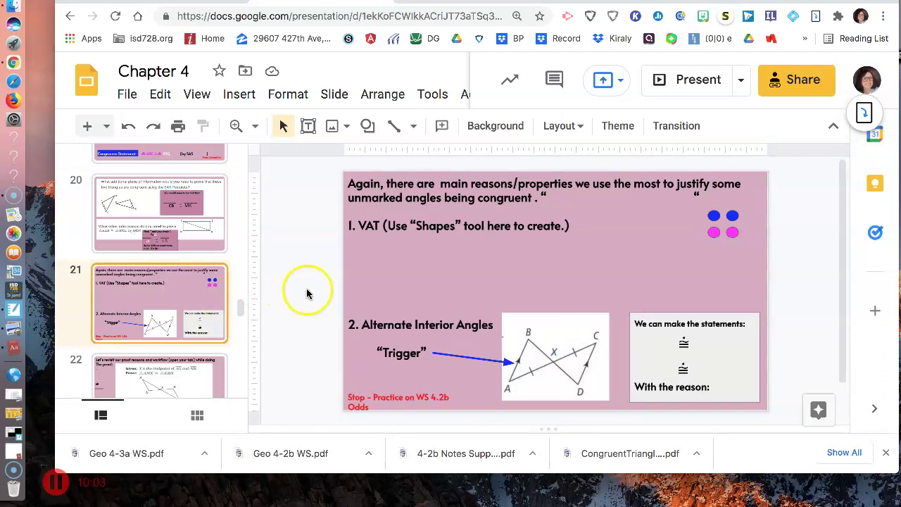
- Insert 'ADD YOUR BRAIN' inside slide 21's quotation marks and highlight it yellow
click(561, 196)
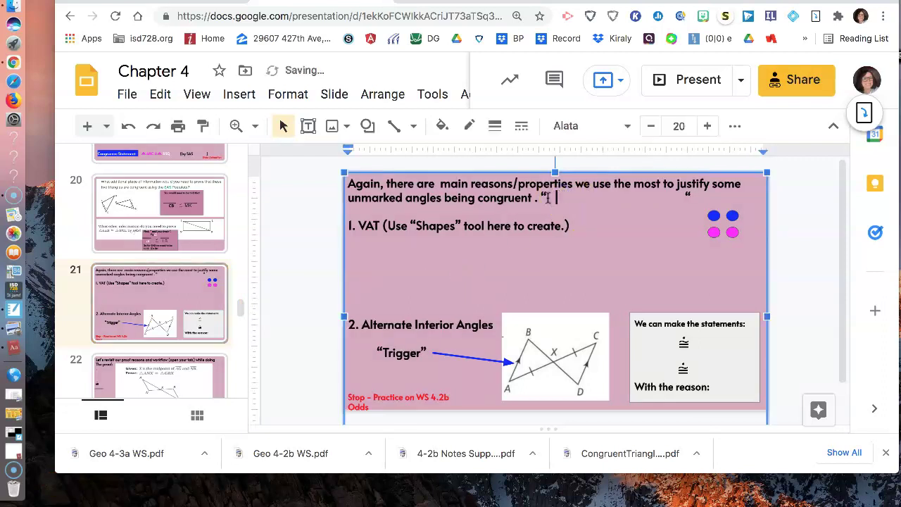
text(ADD YOU)
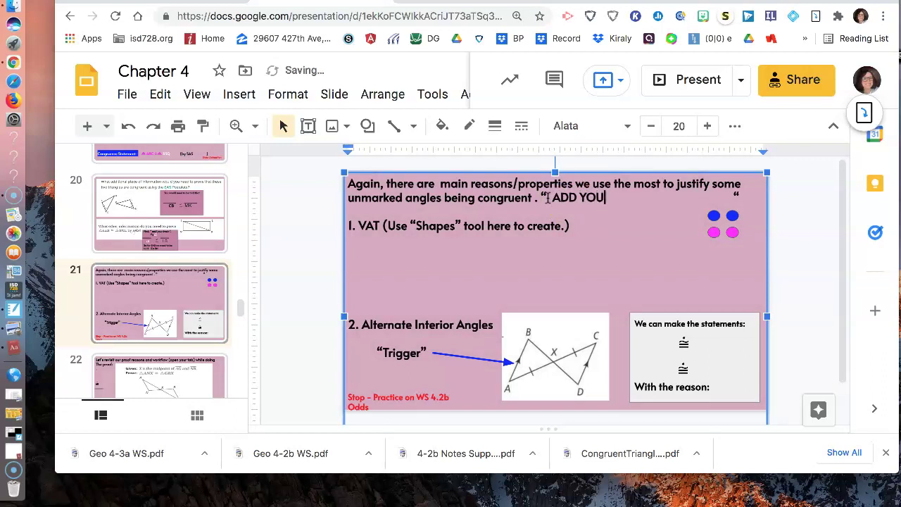
text(R BRA)
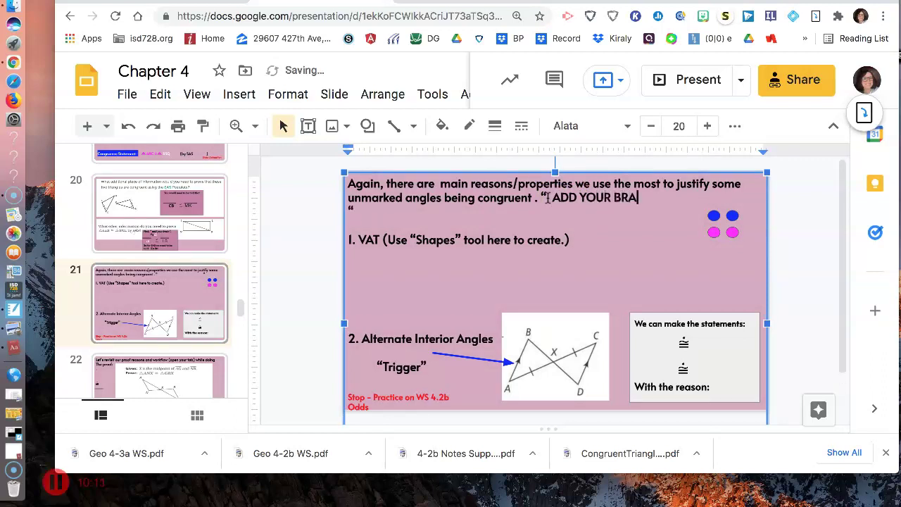
text(IN)
click(547, 198)
click(672, 197)
drag(671, 197, 549, 198)
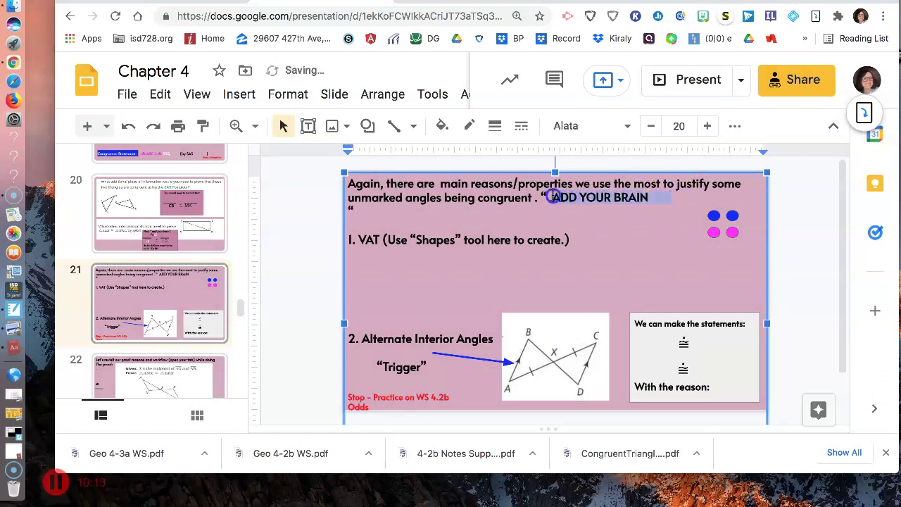
click(734, 126)
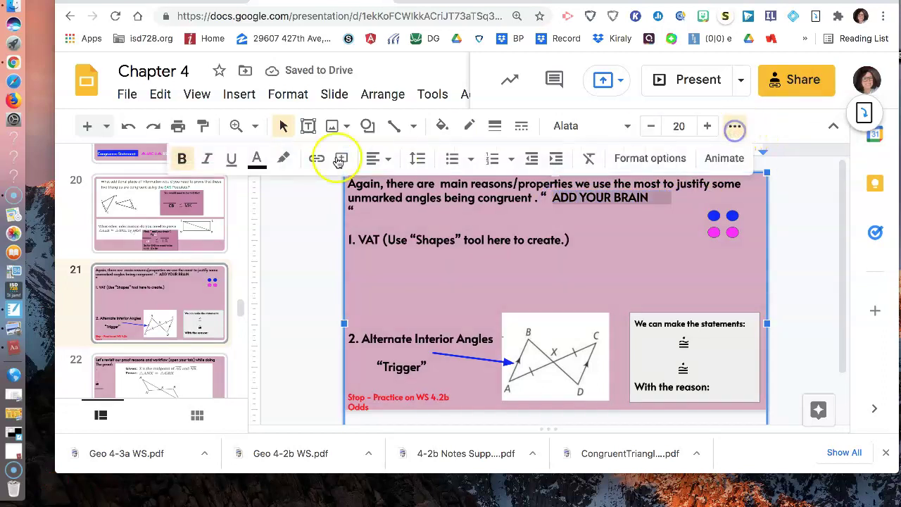
click(282, 159)
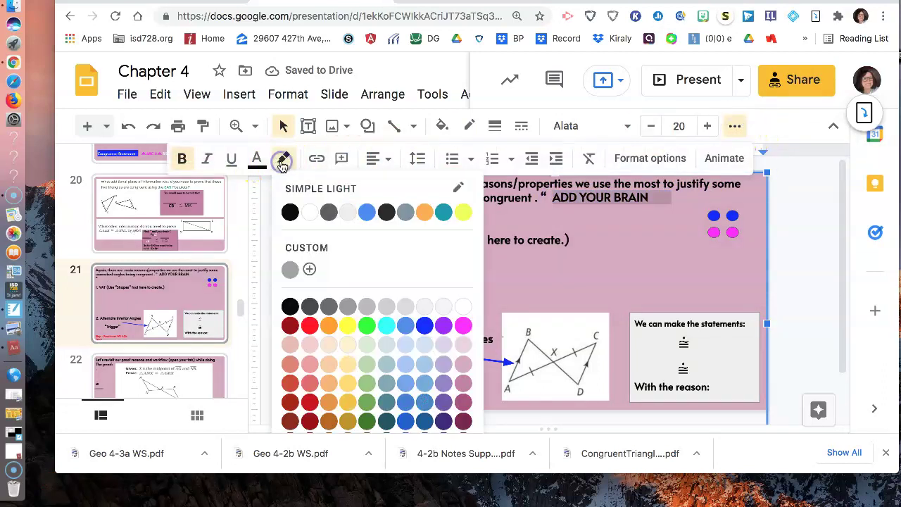
click(348, 325)
scroll(347, 209, down, 2)
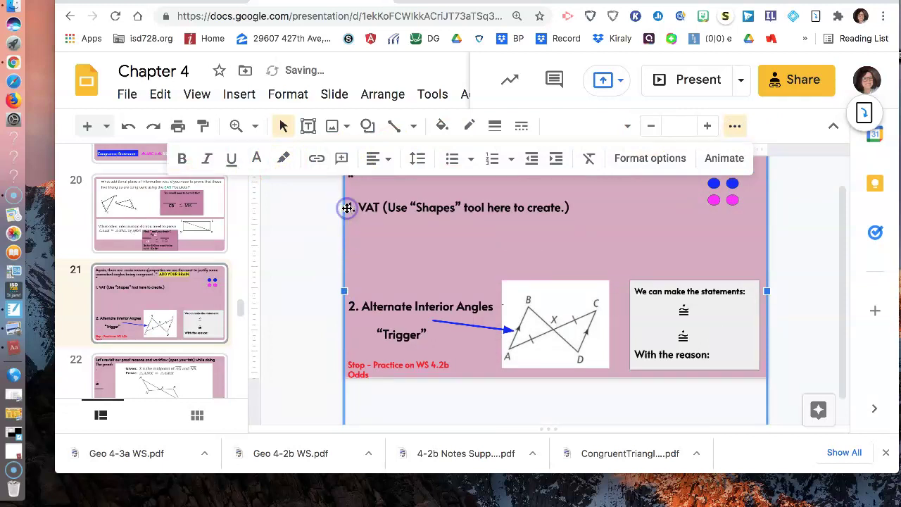
scroll(388, 226, up, 2)
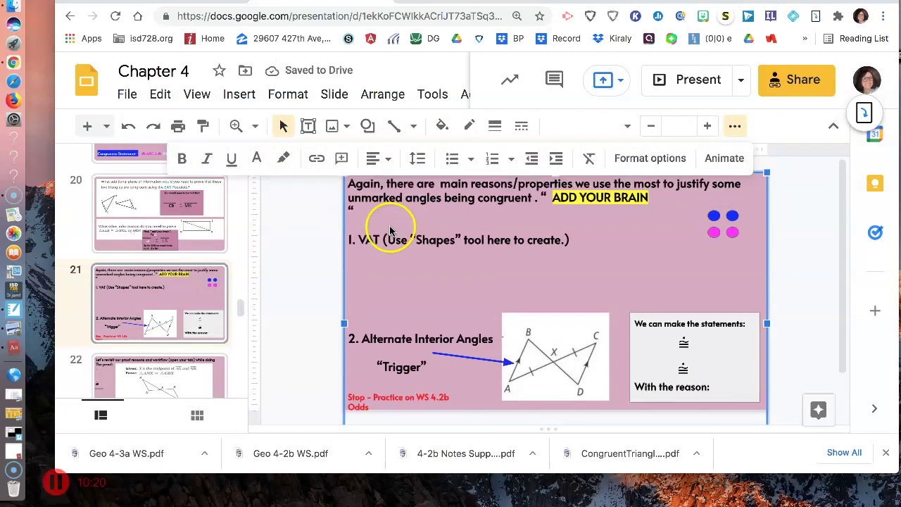
click(587, 236)
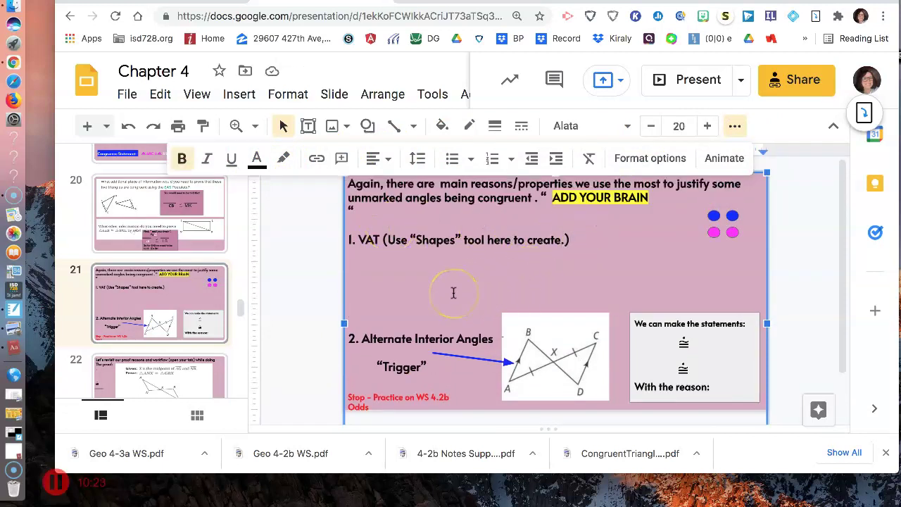
- Drag both blue dots from the slide's top-right onto the triangle diagram
click(368, 239)
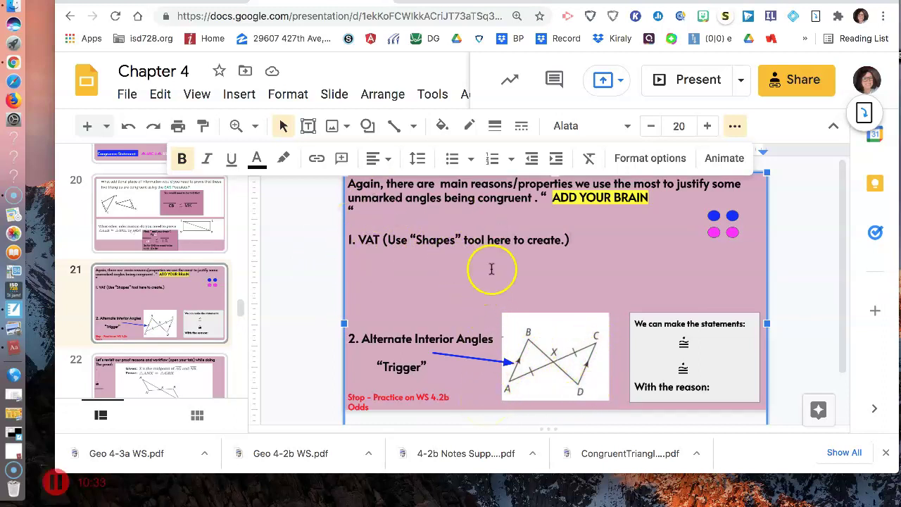
scroll(535, 273, down, 2)
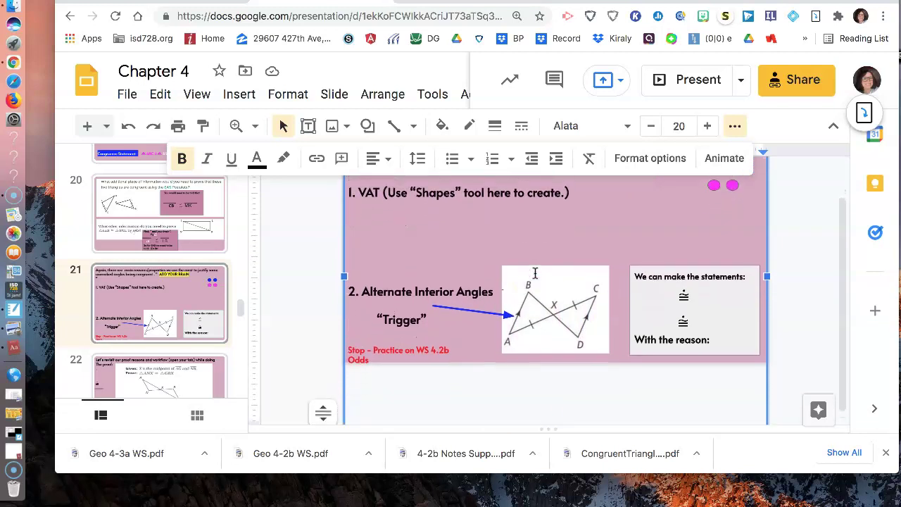
scroll(535, 273, up, 1)
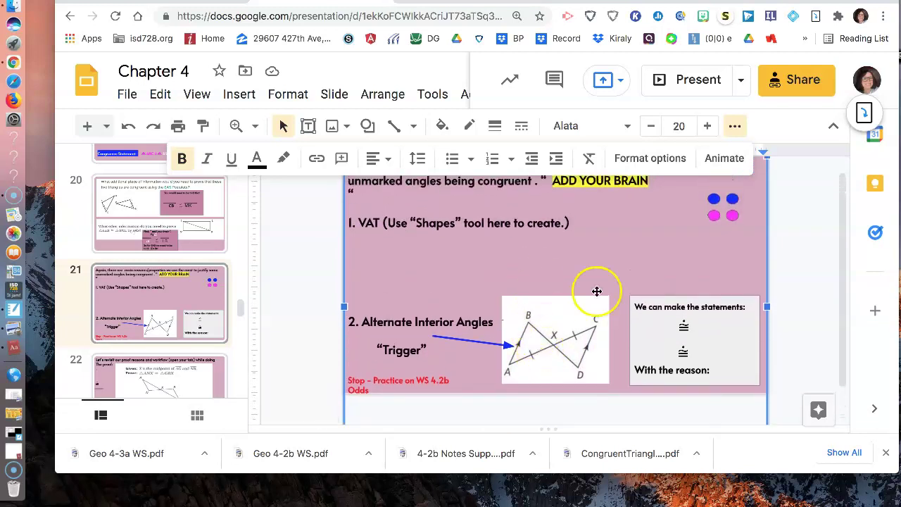
drag(715, 197, 539, 343)
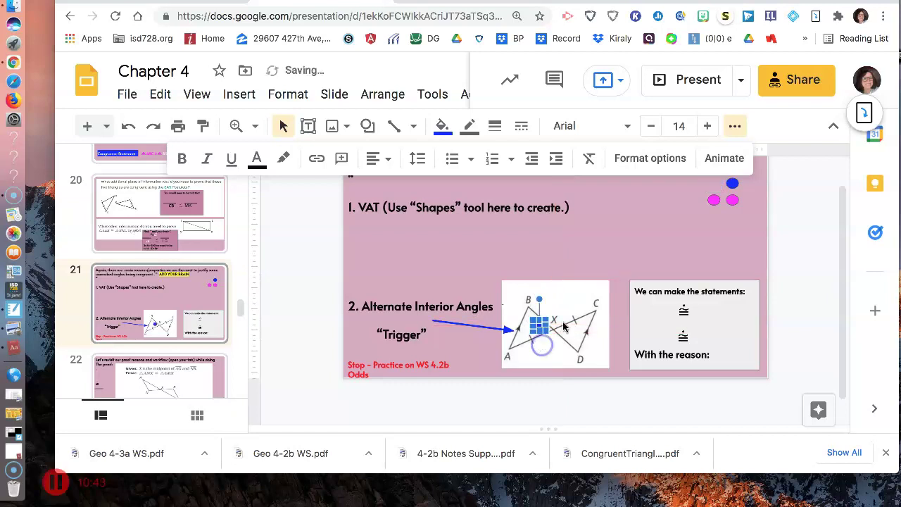
drag(731, 183, 565, 333)
click(627, 263)
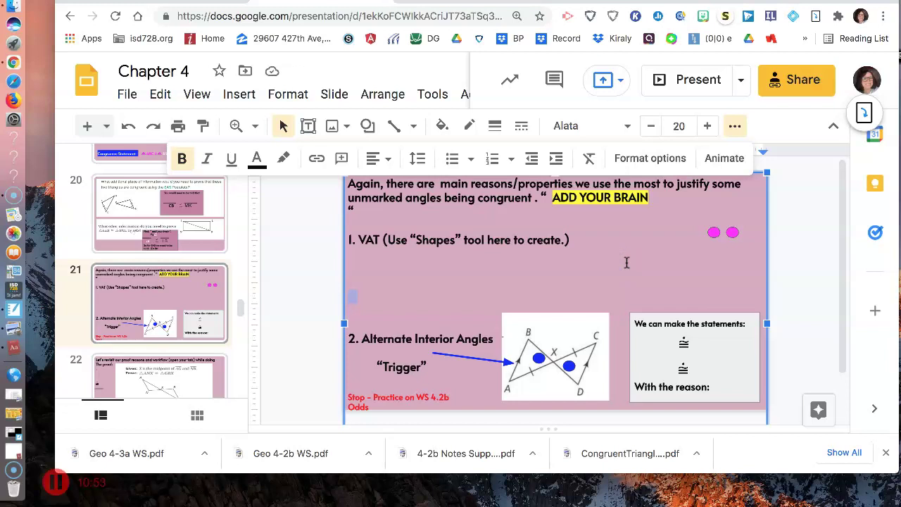
- Reposition the blue dots so one marks the angle at B and the other near D
click(599, 282)
drag(539, 357, 538, 358)
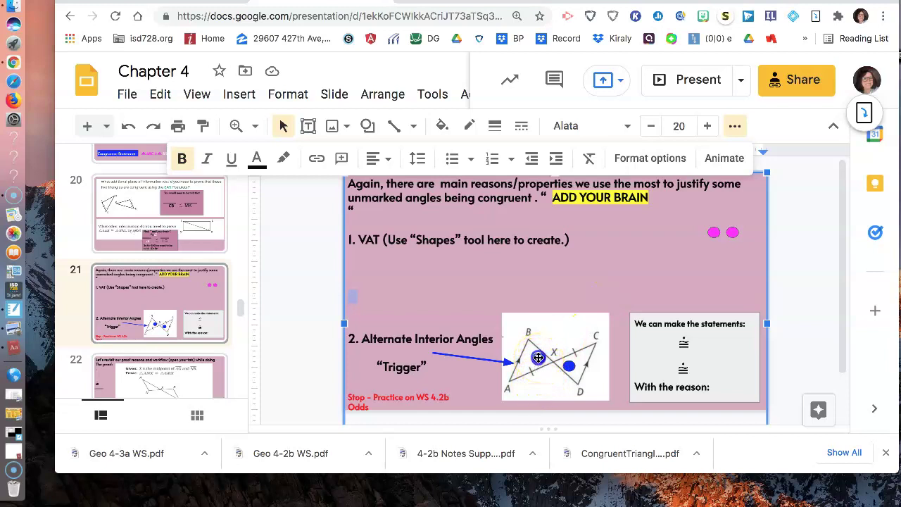
click(538, 358)
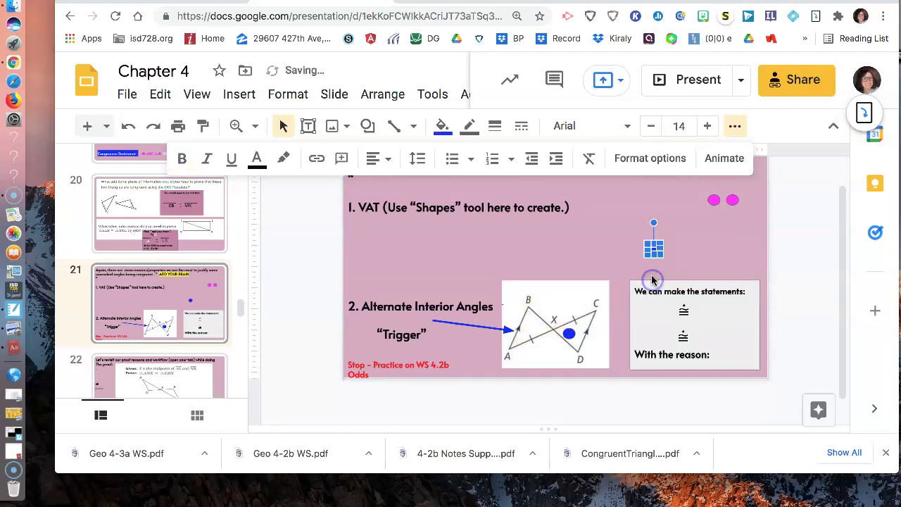
click(734, 204)
click(572, 335)
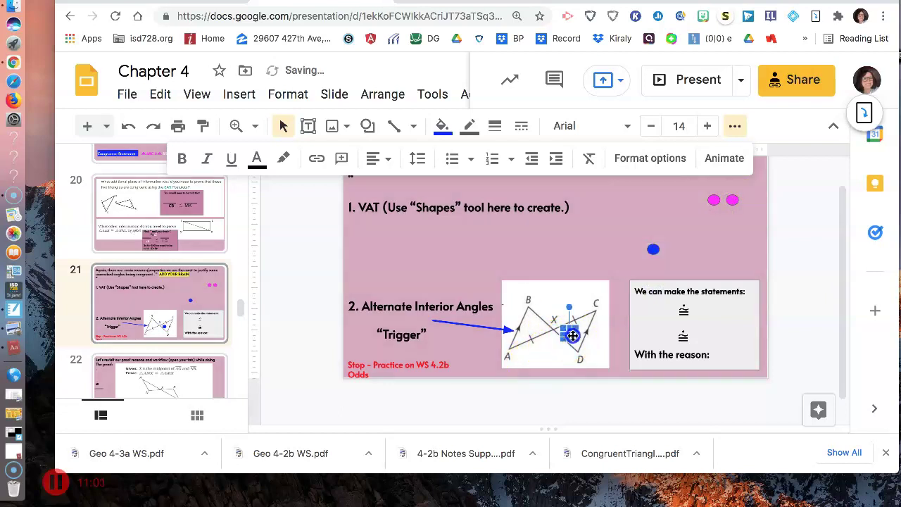
drag(682, 250, 680, 249)
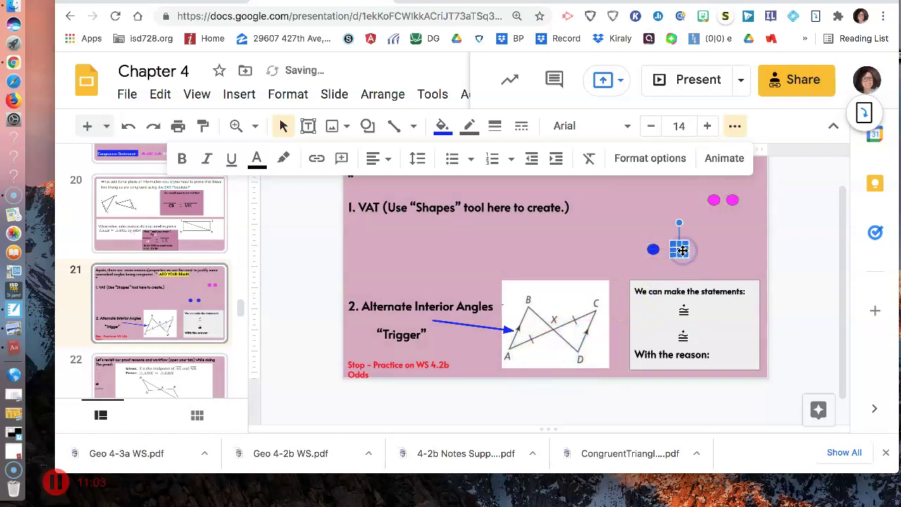
scroll(466, 310, down, 2)
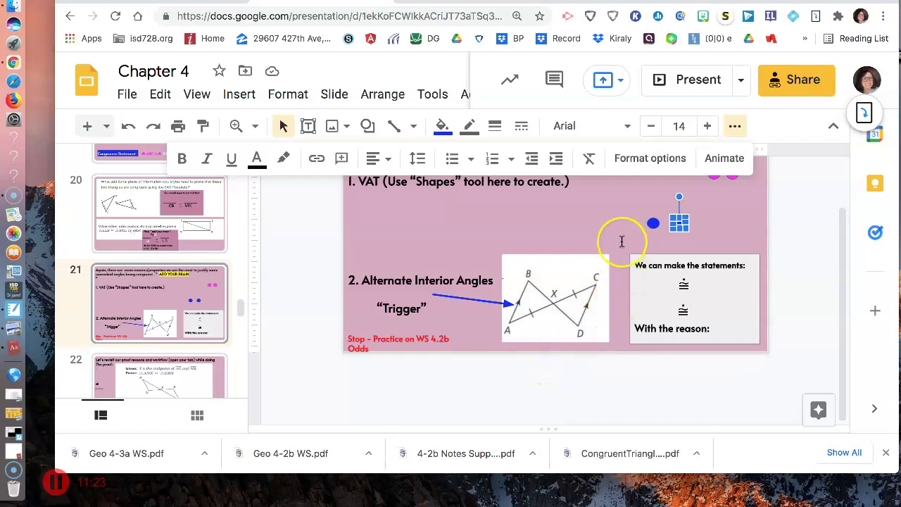
scroll(622, 241, up, 1)
scroll(621, 241, up, 2)
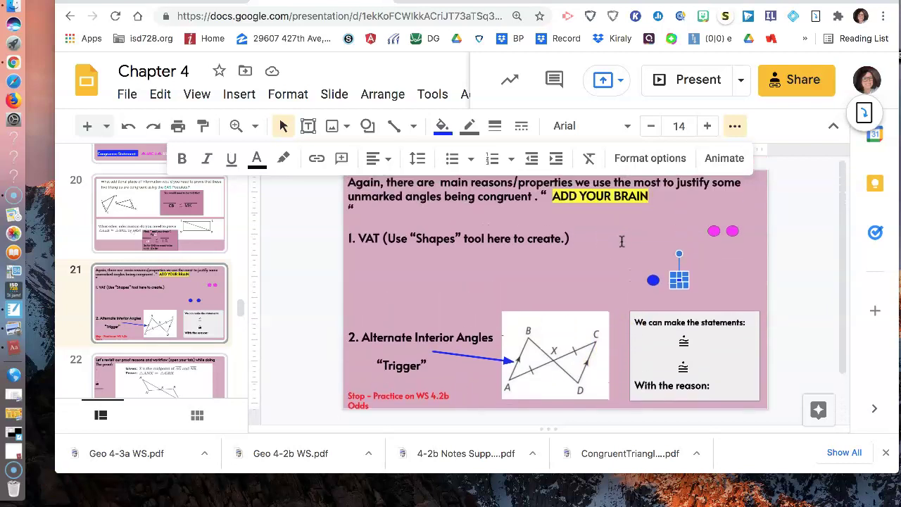
scroll(621, 241, down, 1)
click(650, 257)
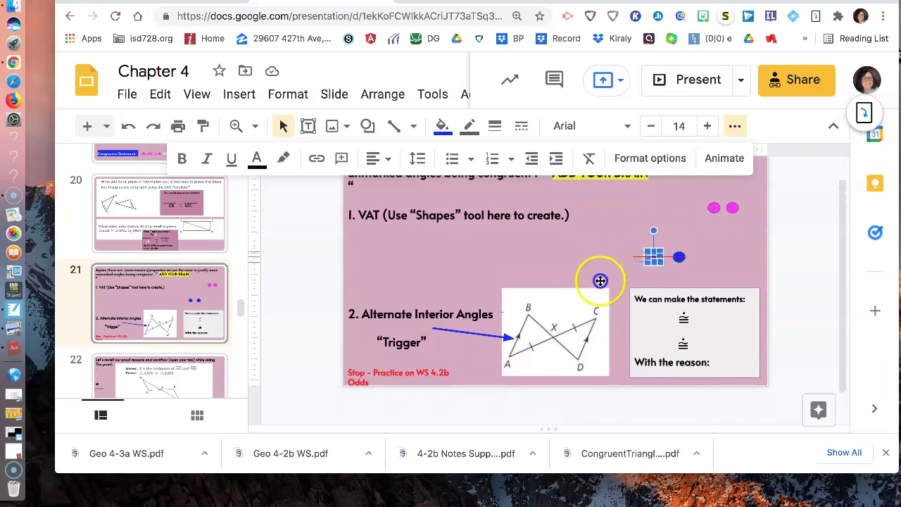
drag(529, 325, 529, 326)
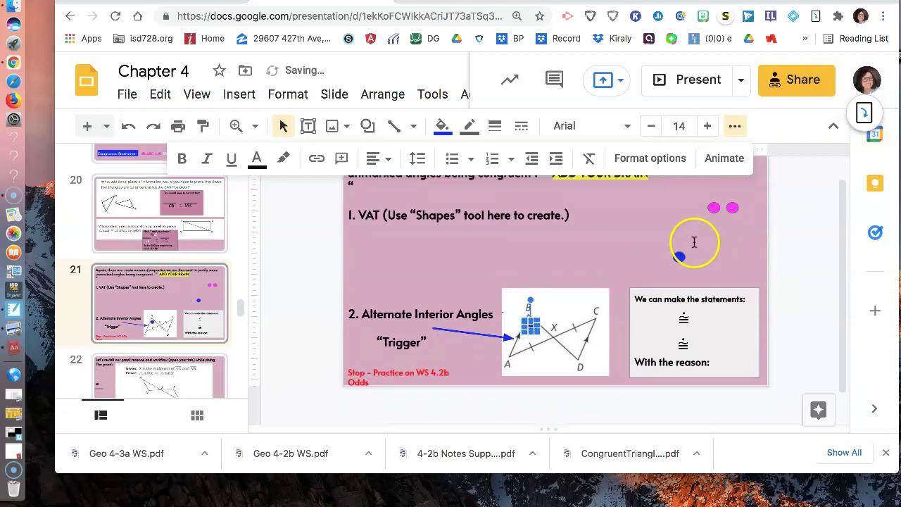
click(676, 256)
drag(670, 260, 575, 346)
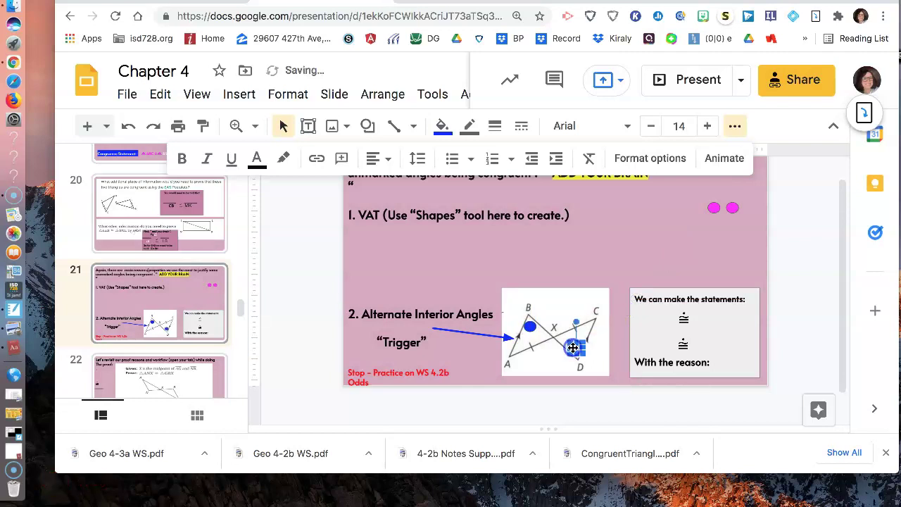
click(676, 272)
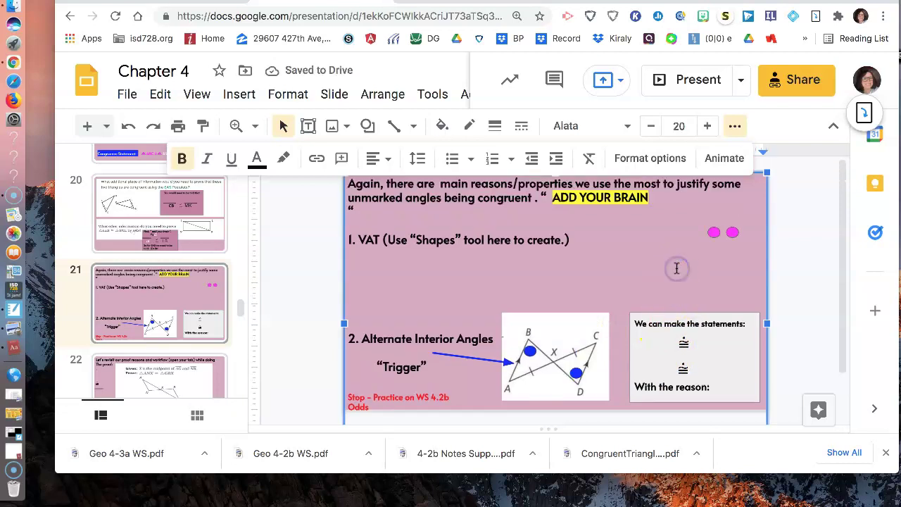
- Edit the first statement line, removing extra spaces and typing BXA
click(646, 344)
key(BackSpace)
key(BackSpace)
key(BackSpace)
key(BackSpace)
key(BackSpace)
key(BackSpace)
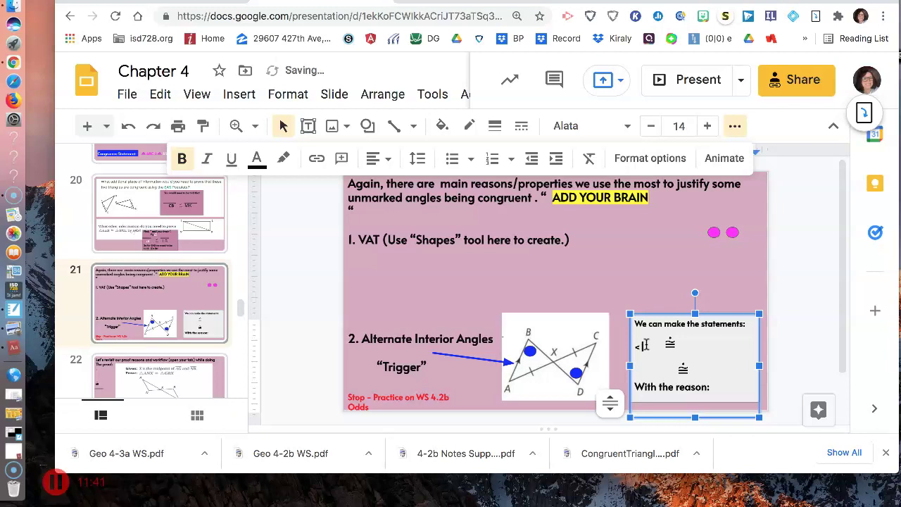
text(BXA)
click(695, 341)
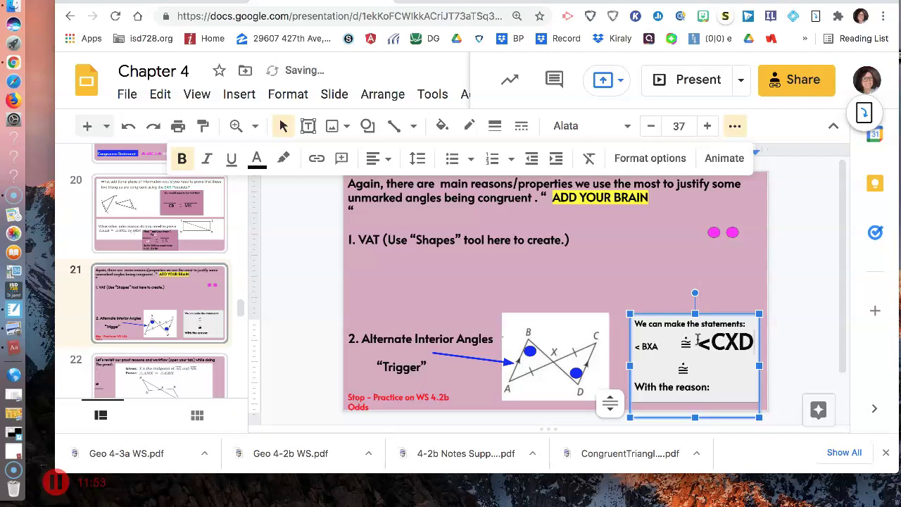
click(676, 368)
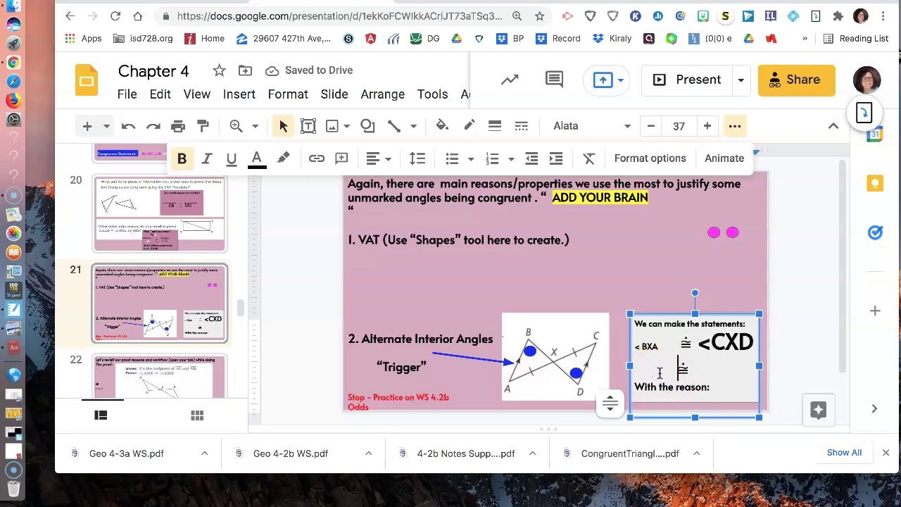
- Move the two pink dots onto the diagram at vertex A and near vertex C
click(714, 232)
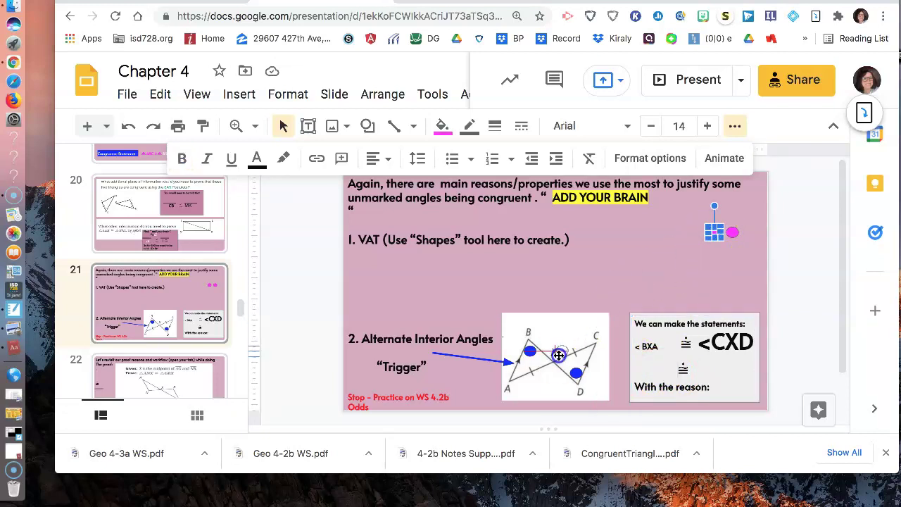
drag(558, 355, 519, 365)
click(734, 231)
drag(734, 231, 583, 356)
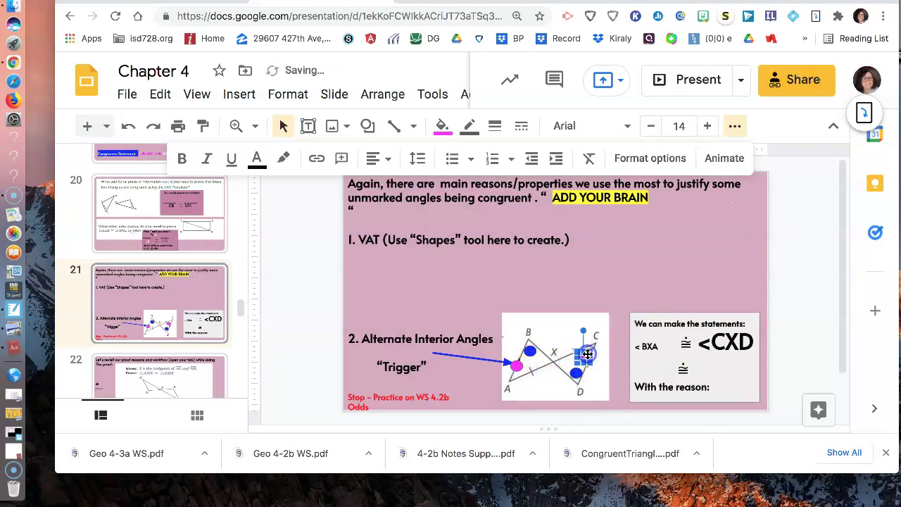
drag(518, 373, 519, 373)
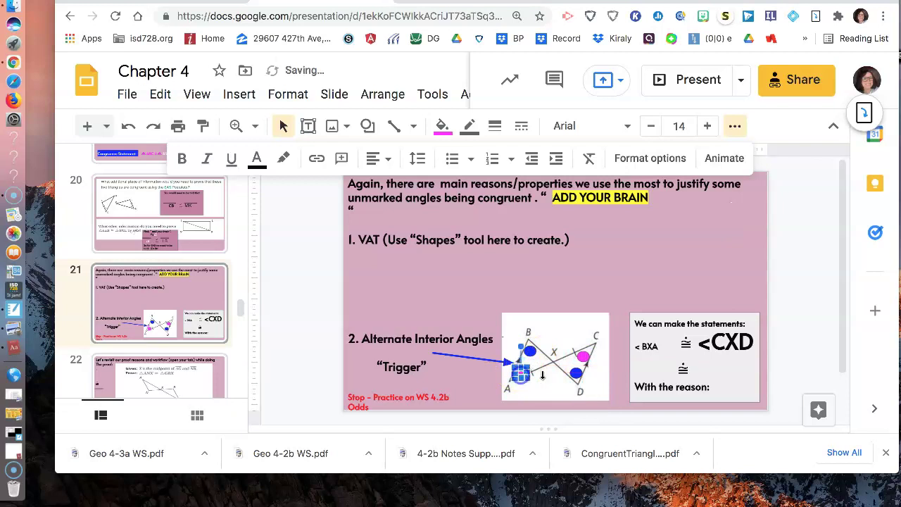
- Write <BAX ≅ <DXC, shrink it to 29 pt, and start the line under 'With the reason:'
click(649, 368)
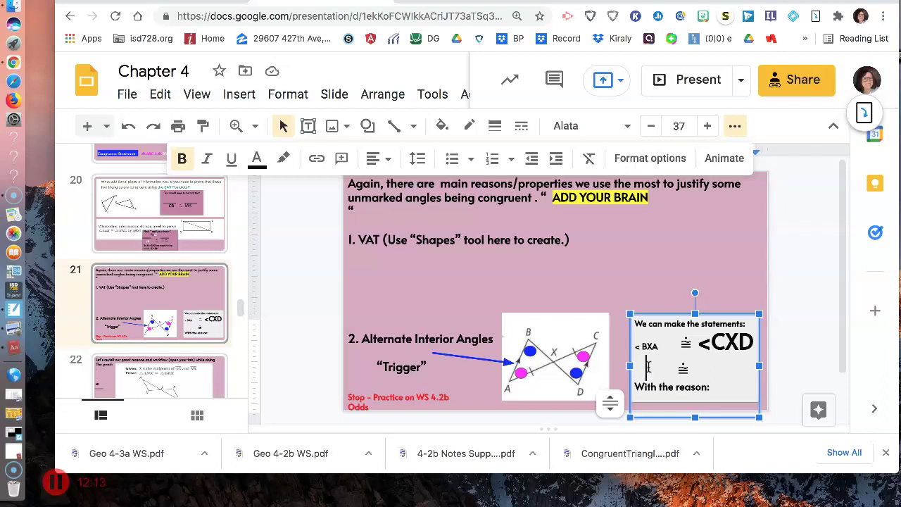
text(<BAX)
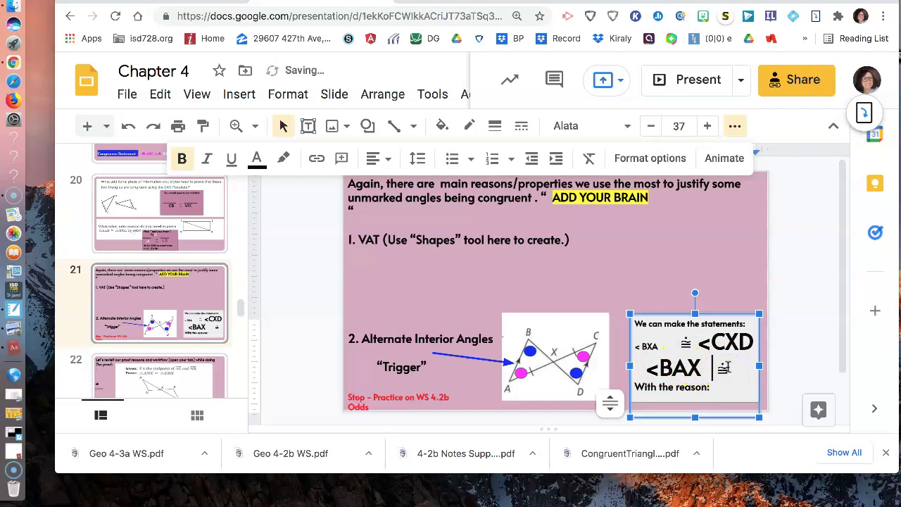
click(720, 369)
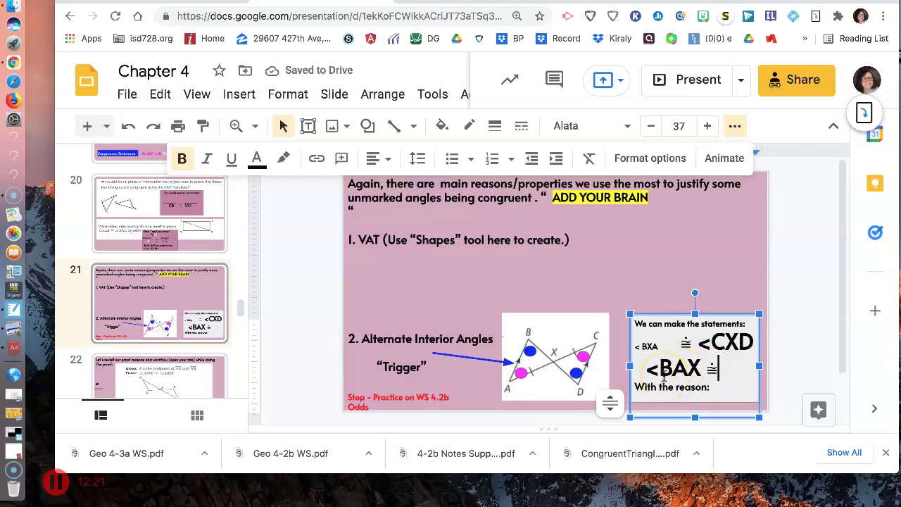
text(<)
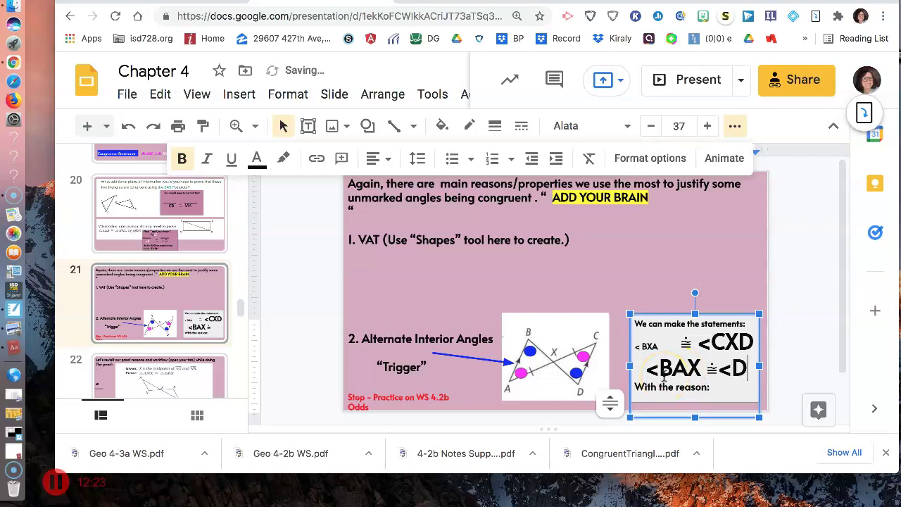
text(DXC)
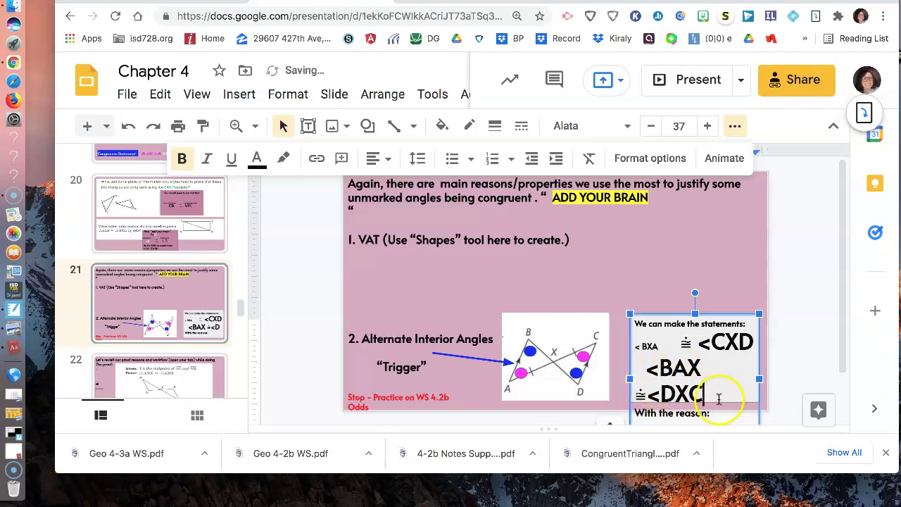
drag(718, 397, 629, 360)
click(649, 126)
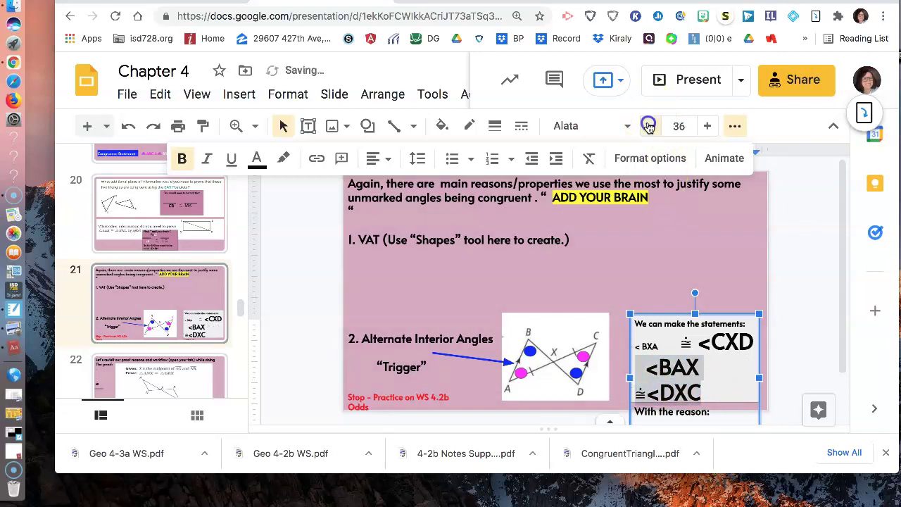
click(648, 125)
click(648, 125)
click(648, 125)
click(648, 126)
click(648, 126)
click(648, 125)
click(648, 125)
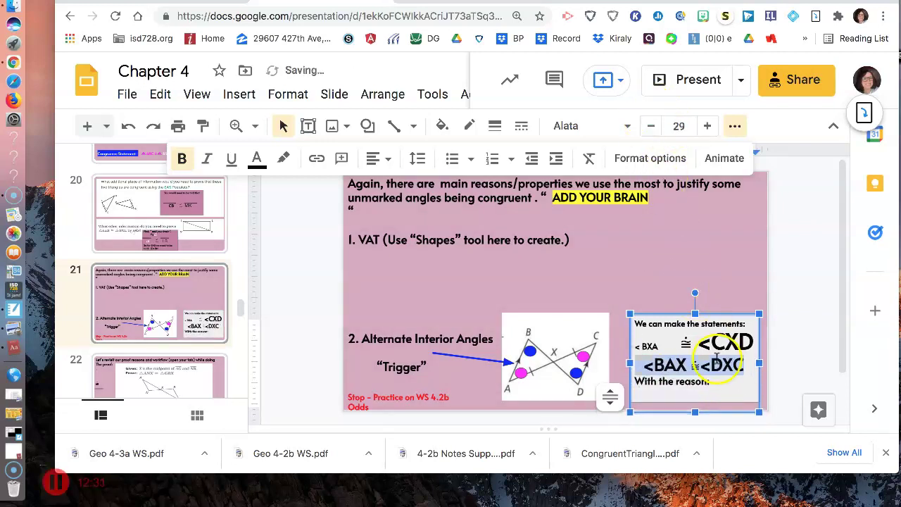
click(714, 381)
key(Return)
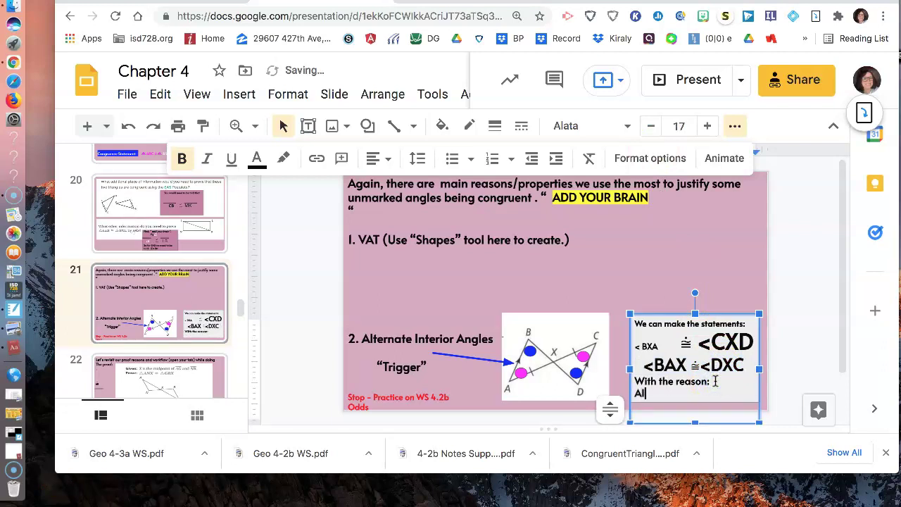
- Highlight the reason AIAT in yellow
click(660, 394)
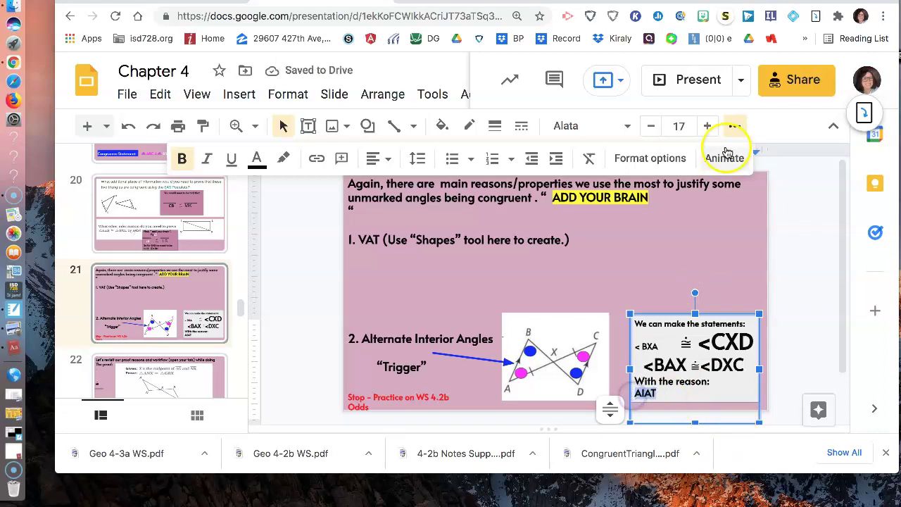
click(283, 157)
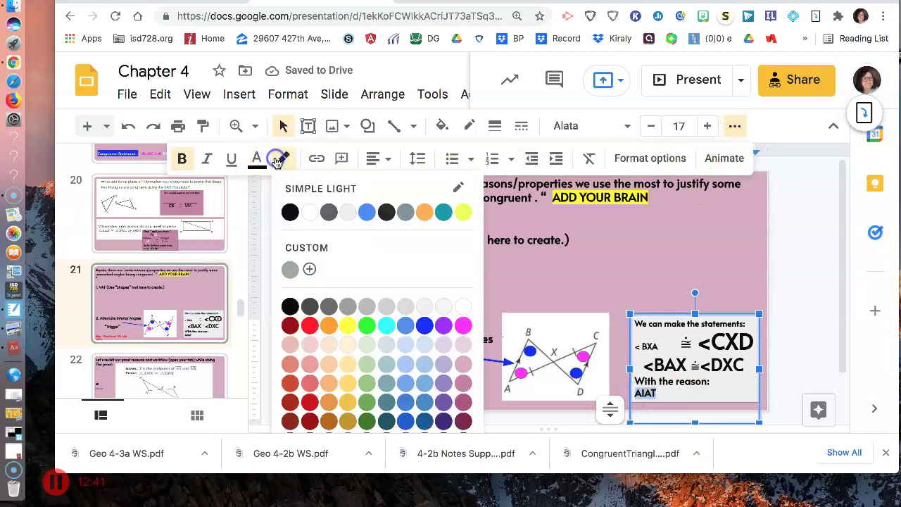
click(346, 328)
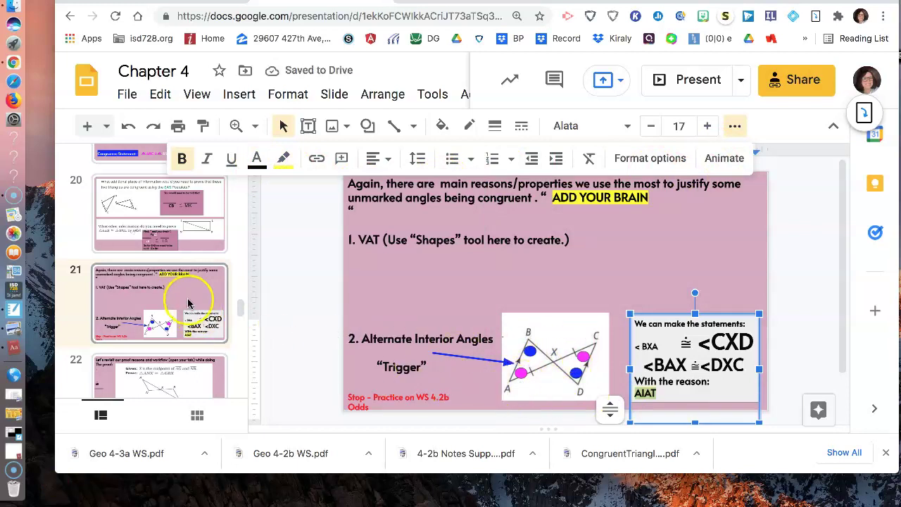
- Scroll past the Stop – Practice box and go to slide 22
scroll(187, 302, down, 2)
scroll(188, 303, down, 2)
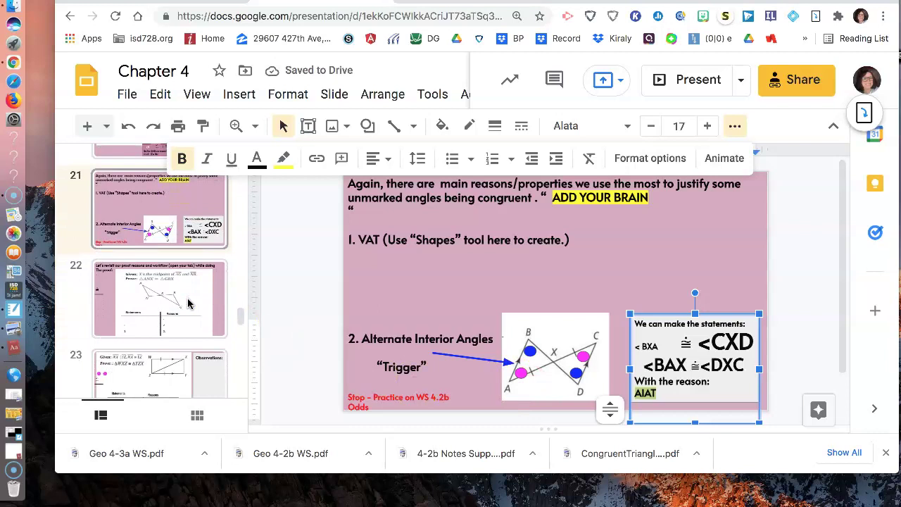
scroll(175, 300, down, 1)
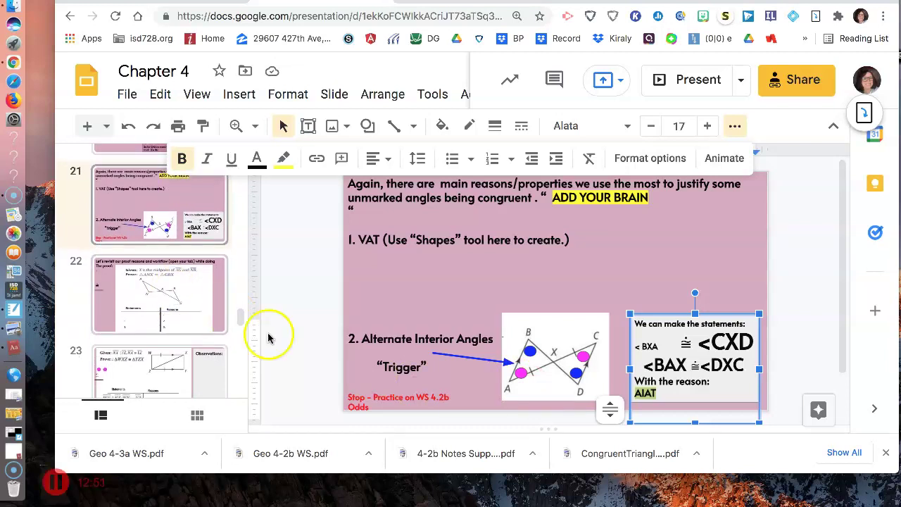
click(376, 407)
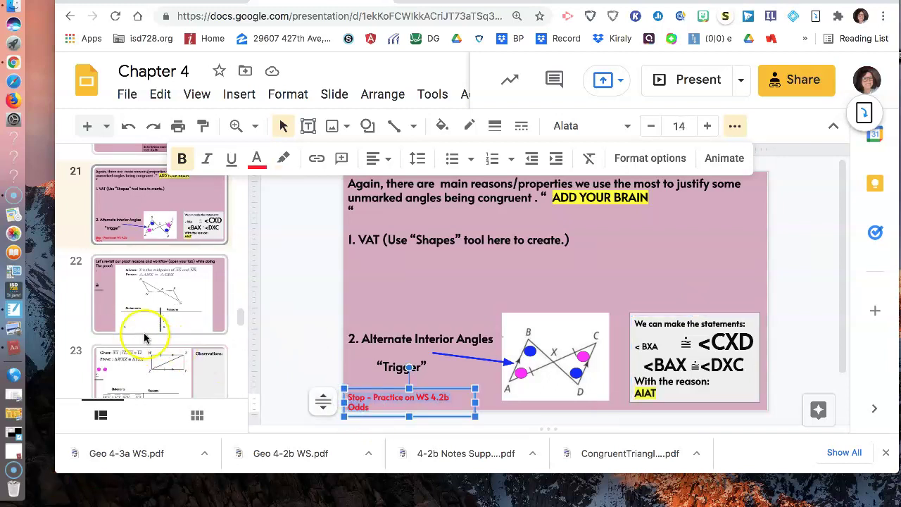
click(102, 308)
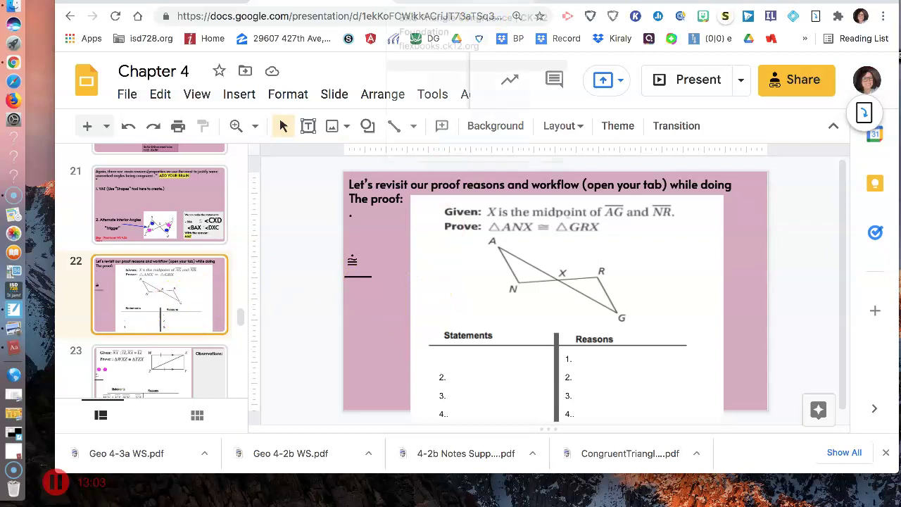
- In the Chapter 4 Proofs doc, extend workflow item 2 with 'brain to get unmarked sides and angles u.'
key(ctrl+Tab)
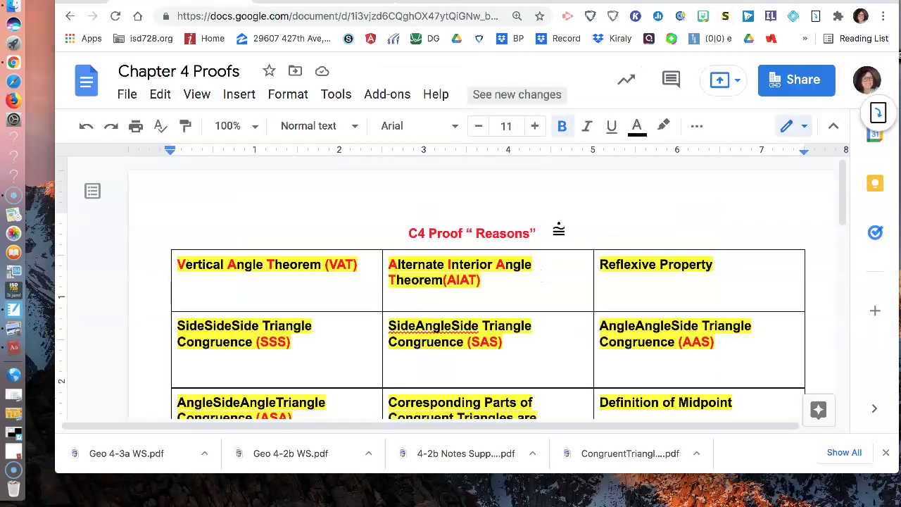
scroll(356, 250, down, 3)
scroll(356, 250, down, 5)
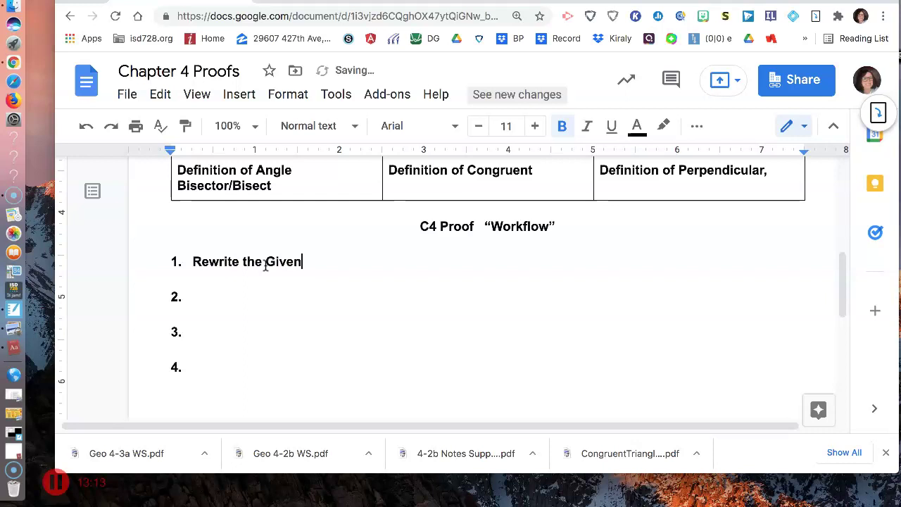
click(199, 305)
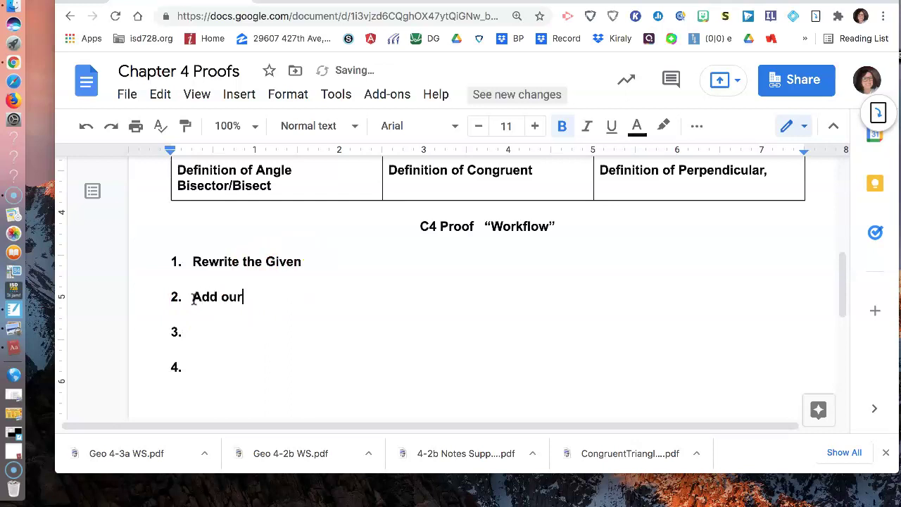
text(brain to)
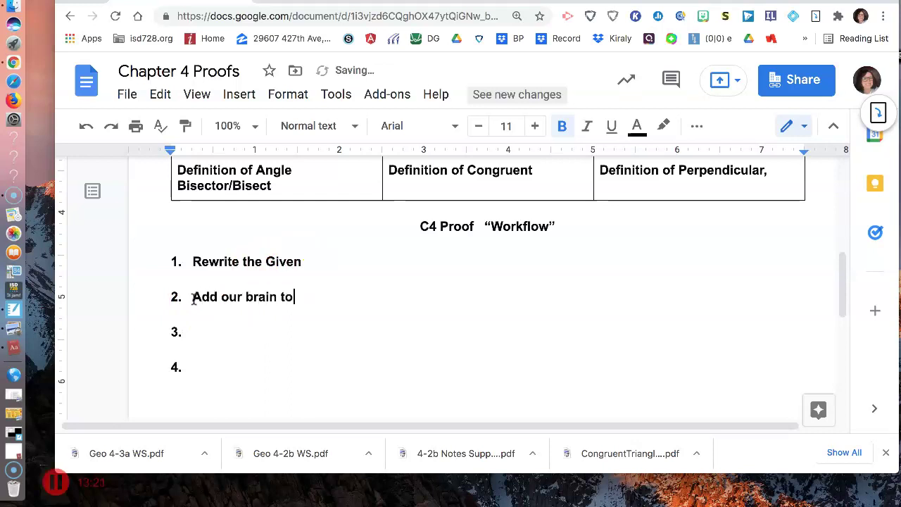
text( get unmarked sides and)
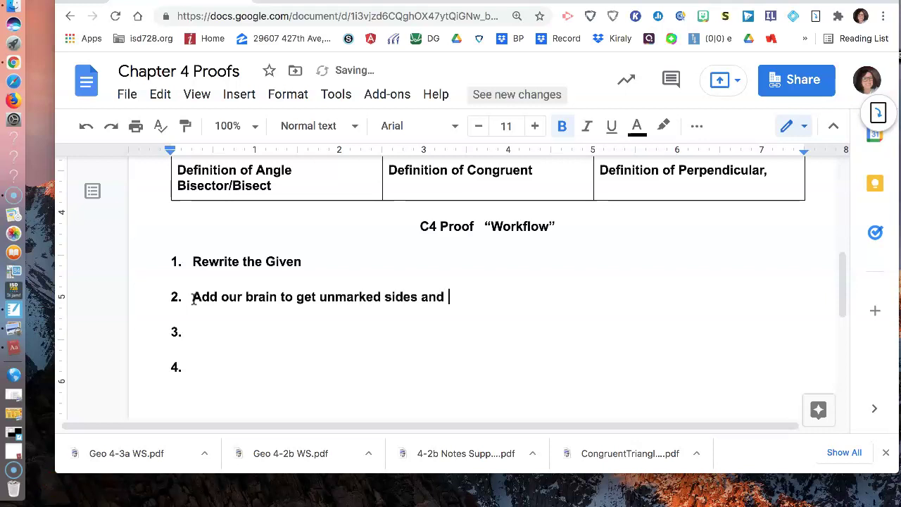
text(angles using the reasons above)
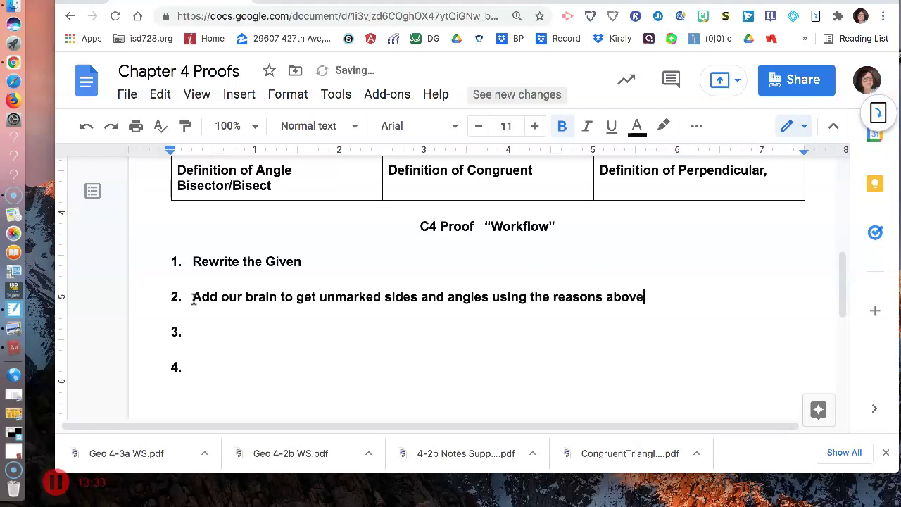
text(.)
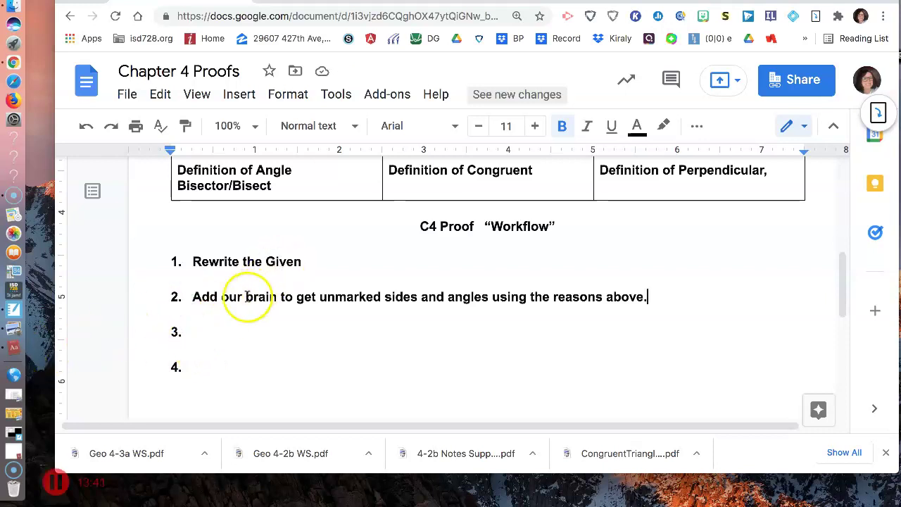
- Write item 3 'We decide if we are getting triangles congruent or parts congruent' plus a 'Triangles : SS' sub-line
click(221, 326)
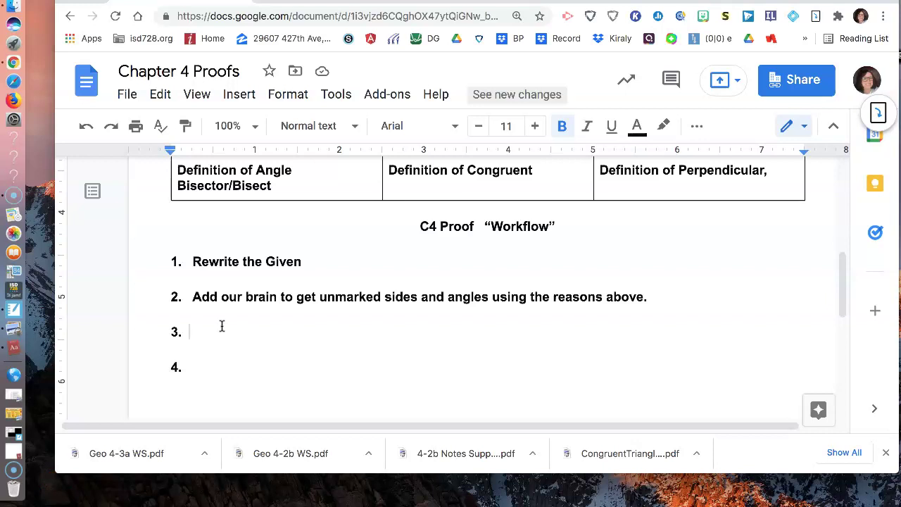
text(We decide if)
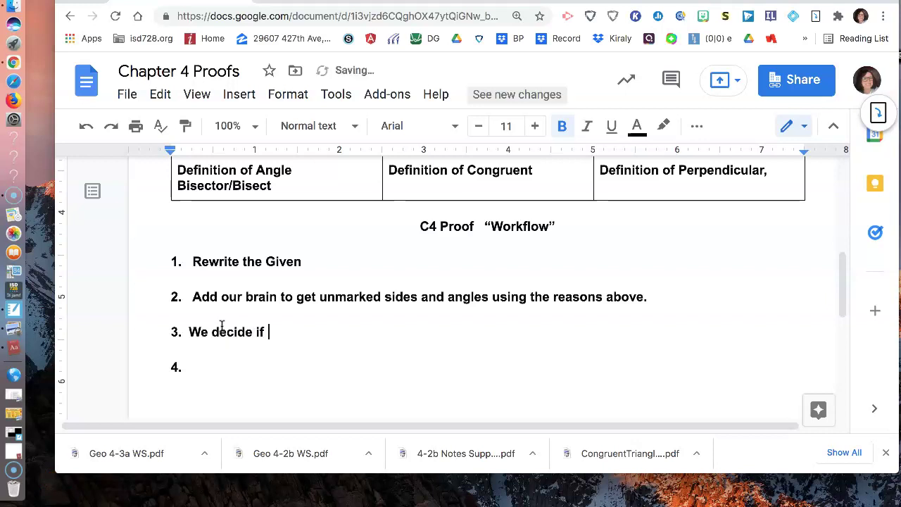
text( we are gettin triangles)
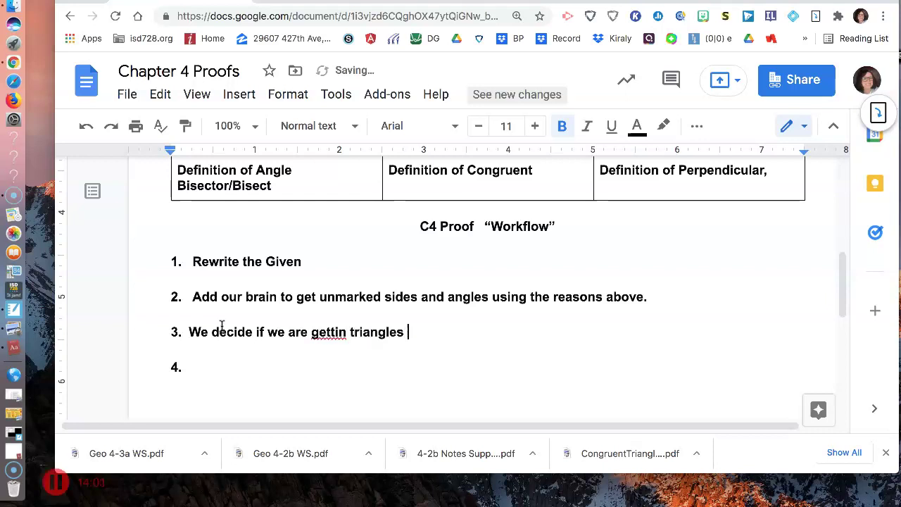
text( congruent)
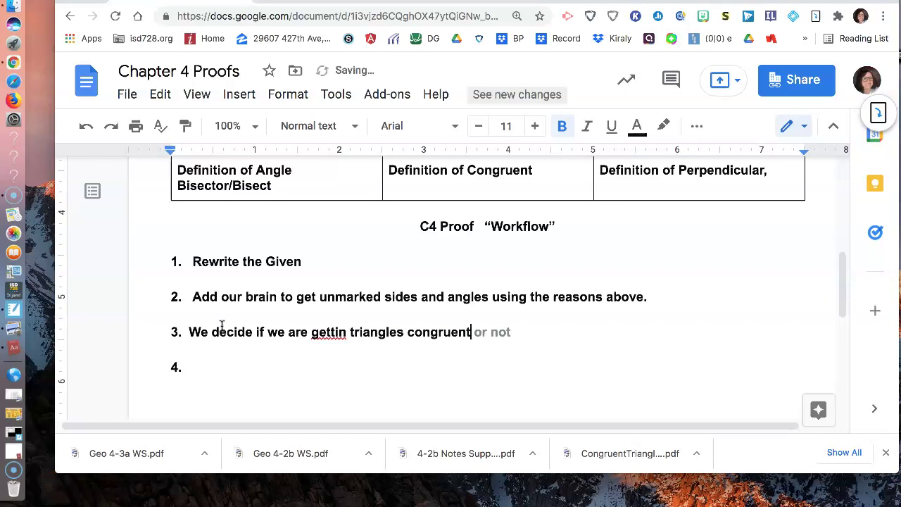
text( or parts co)
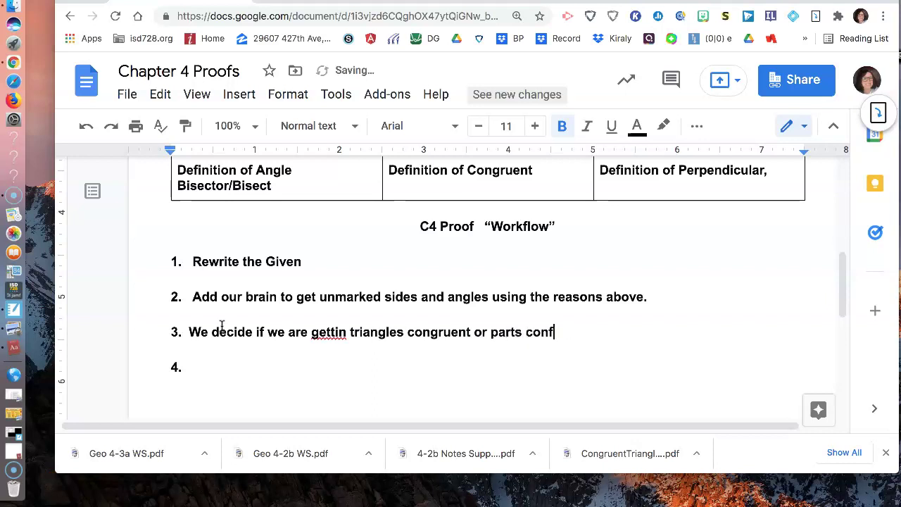
text(ngruent)
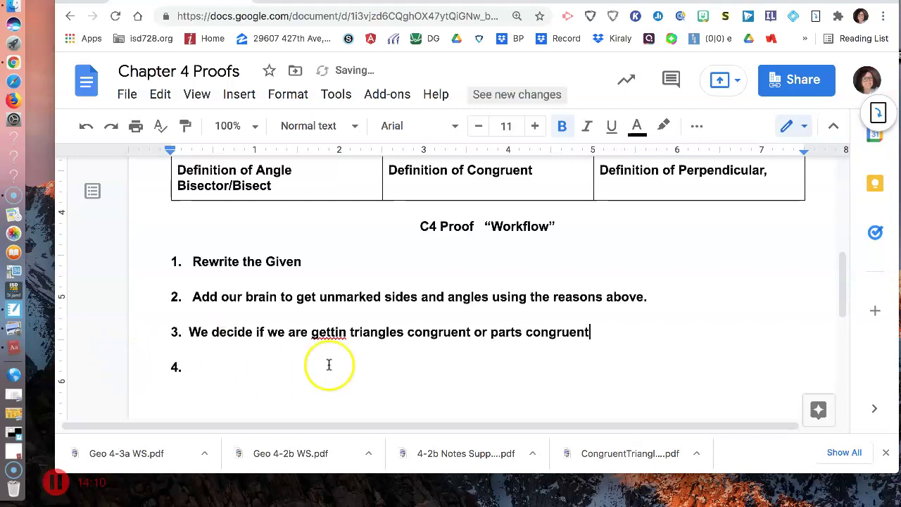
click(347, 336)
click(345, 307)
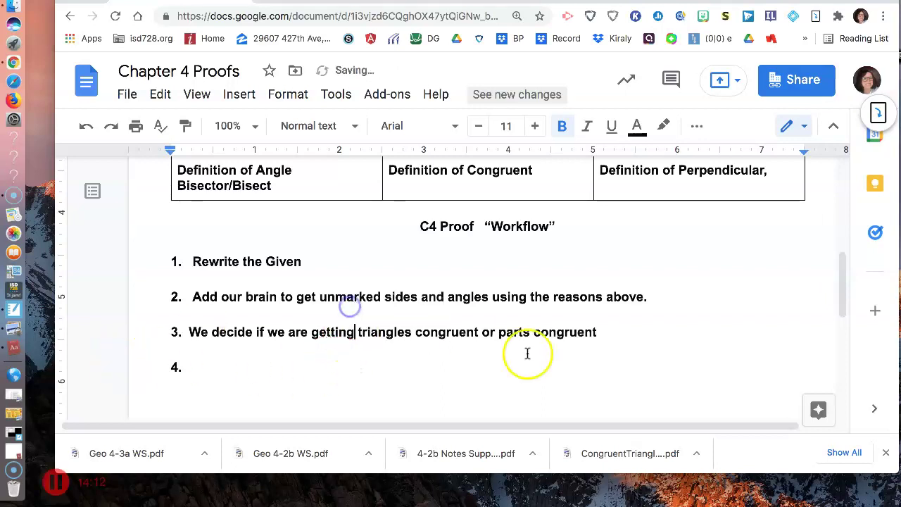
click(599, 332)
key(Return)
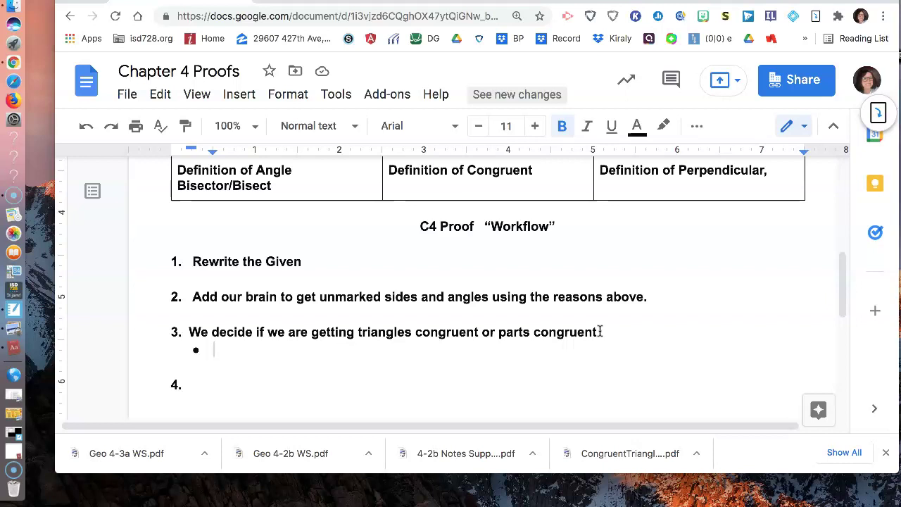
text(Tria)
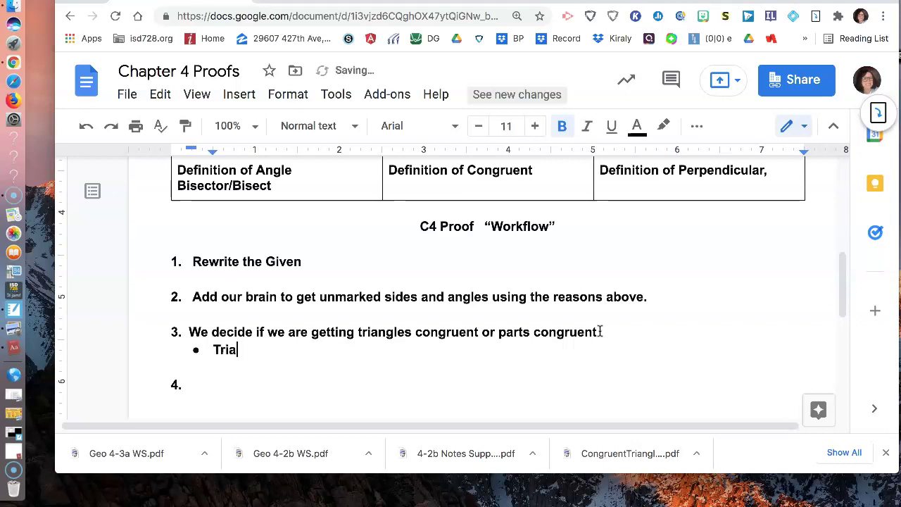
text(ngles )
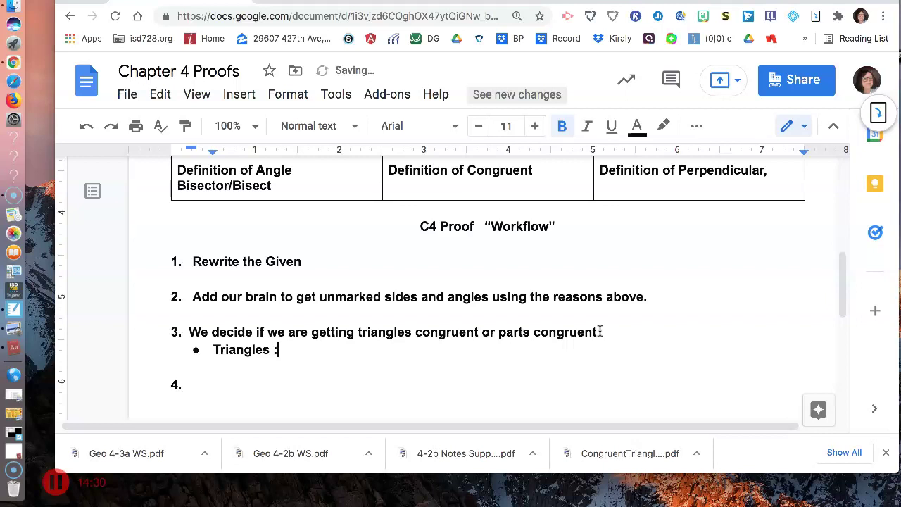
text(:   SSS, SAS,      ,       ,)
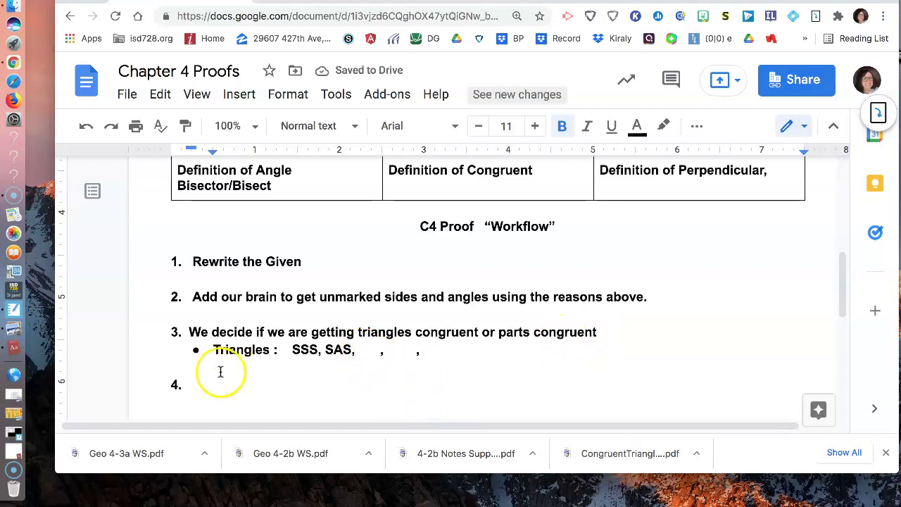
- Delete the empty '4.' numbering at the end of the workflow list
click(193, 385)
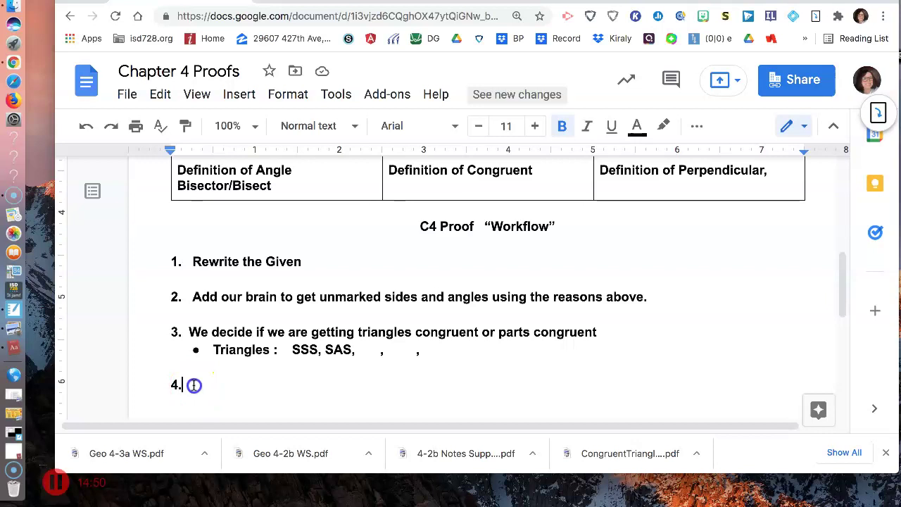
click(157, 383)
key(BackSpace)
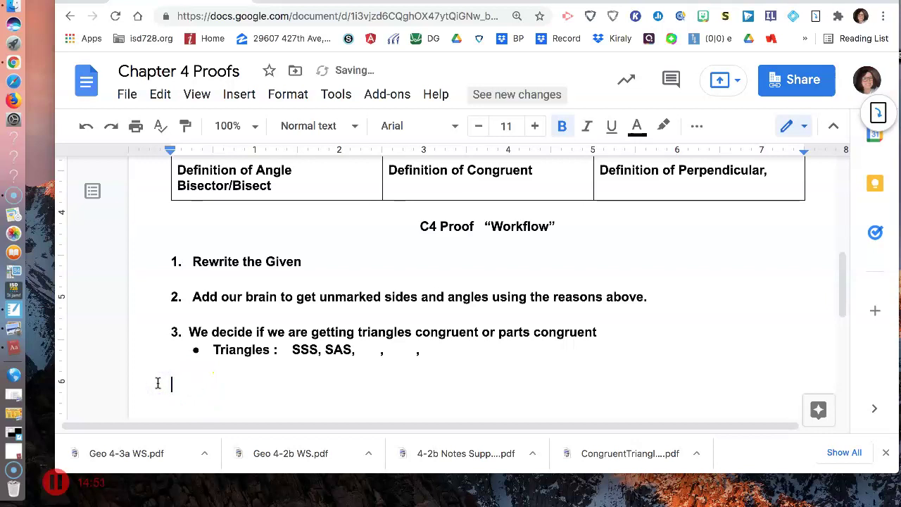
scroll(285, 331, up, 3)
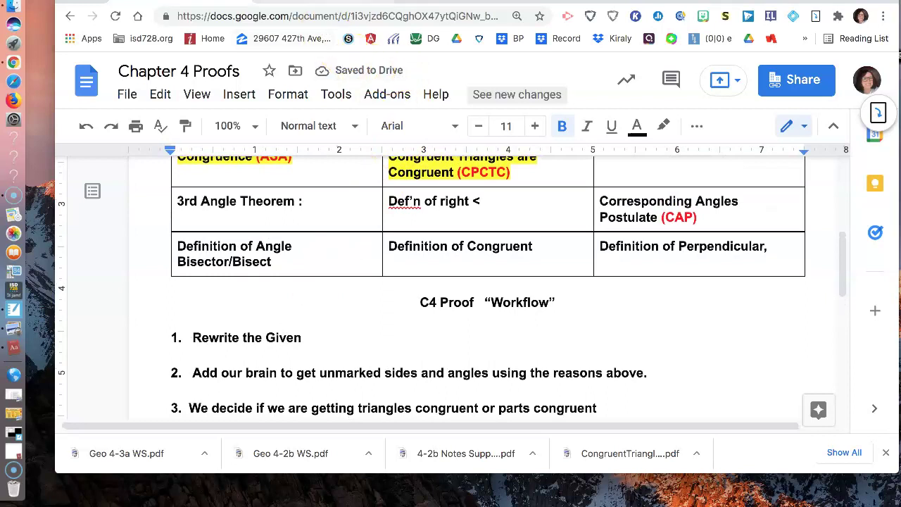
- Put the 'X is the midpoint of AG and NR' given into statement row 1, with reason 1. GIVEN
click(331, 1)
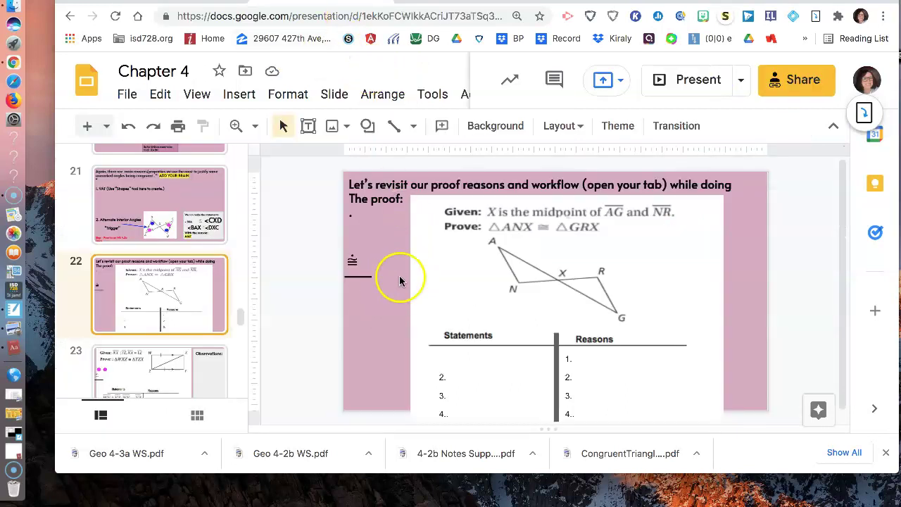
click(537, 213)
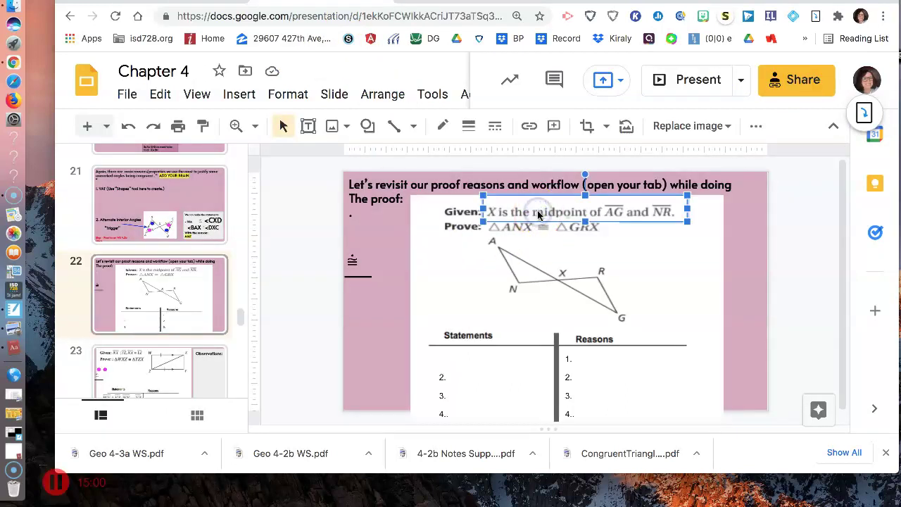
drag(561, 209, 525, 361)
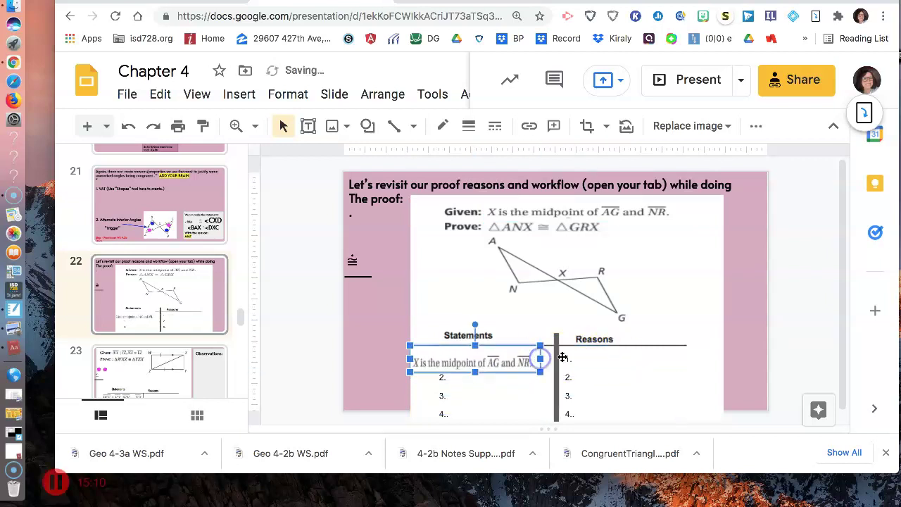
click(573, 358)
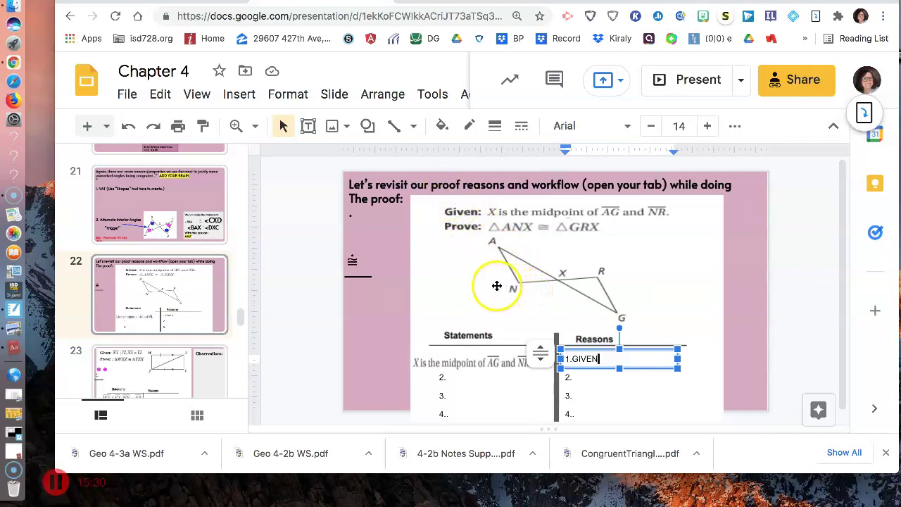
- Draw a tick mark on XR and place a pasted copy on NX
click(413, 126)
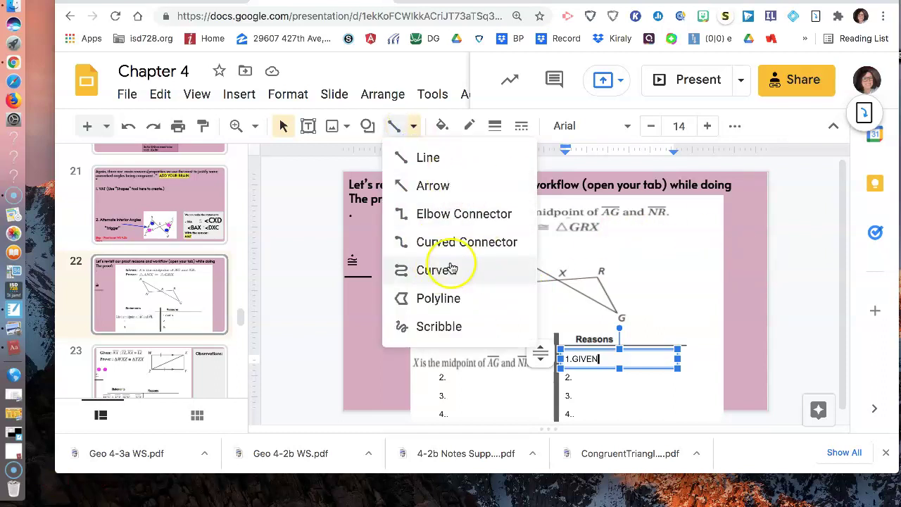
click(350, 224)
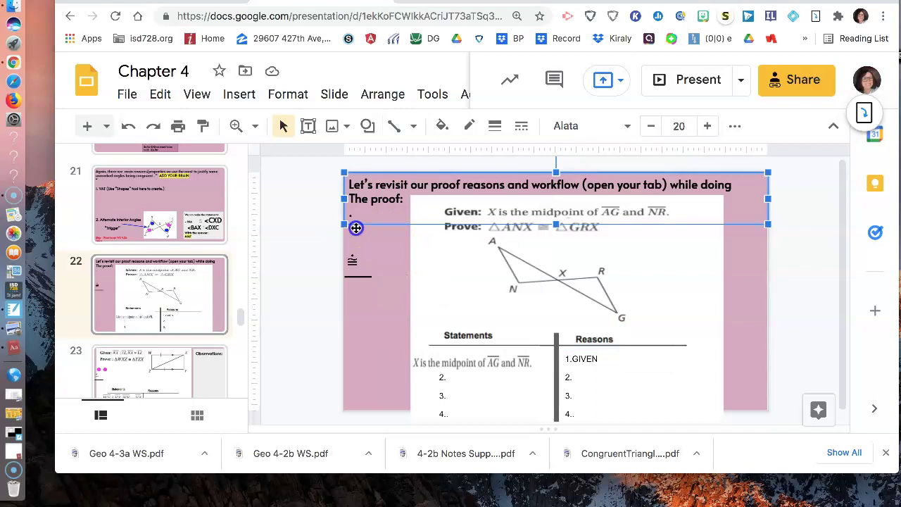
click(413, 127)
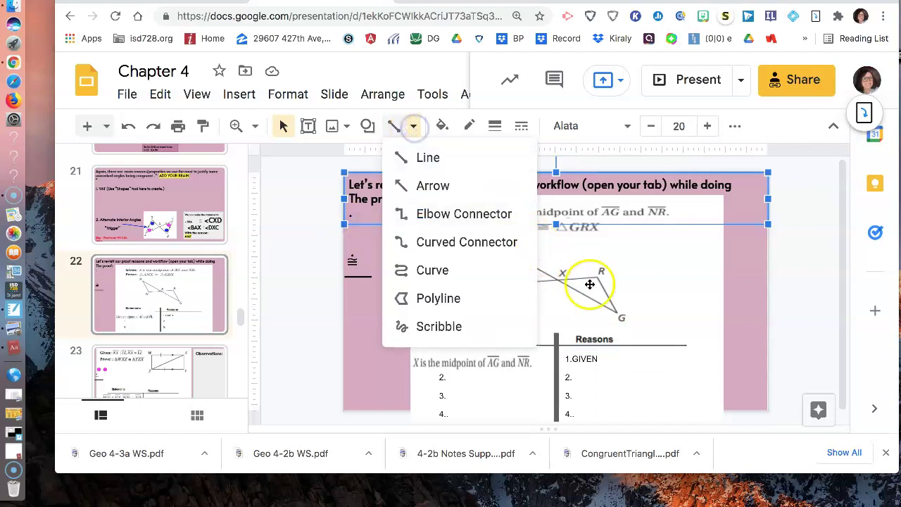
click(439, 157)
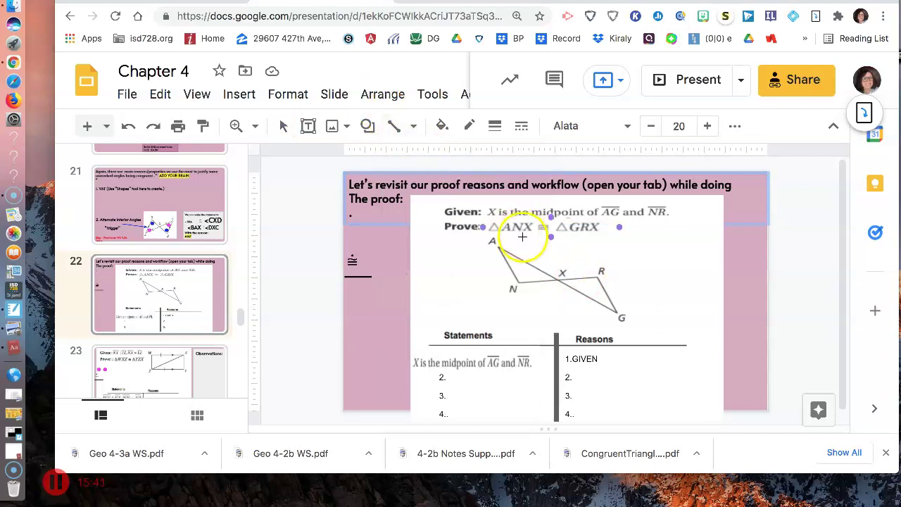
click(579, 279)
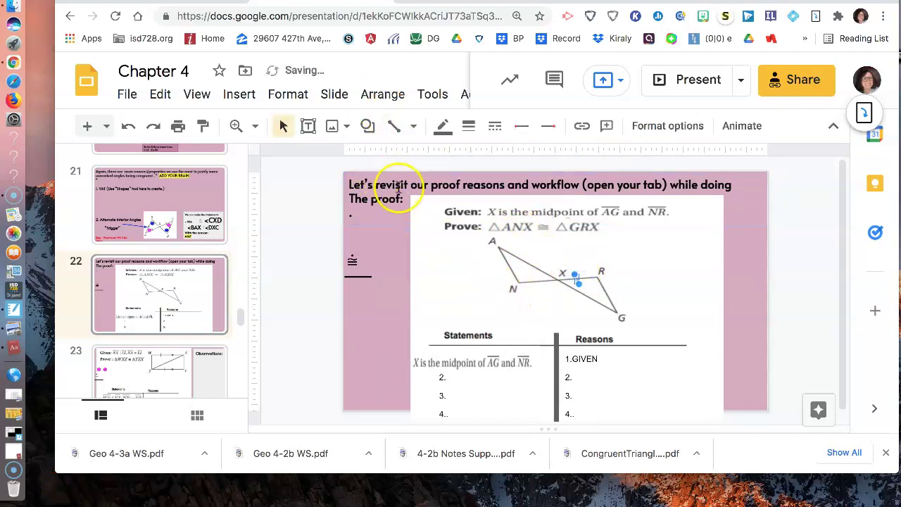
key(ctrl+v)
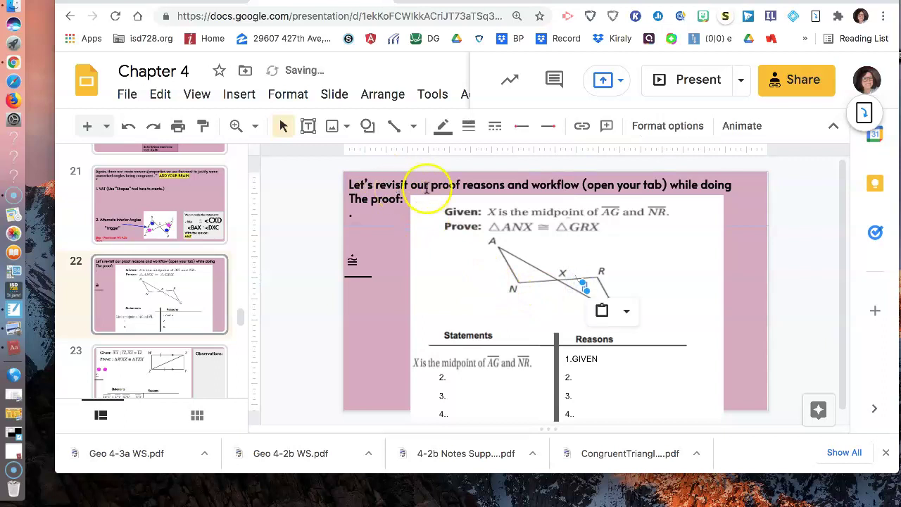
drag(595, 288, 530, 280)
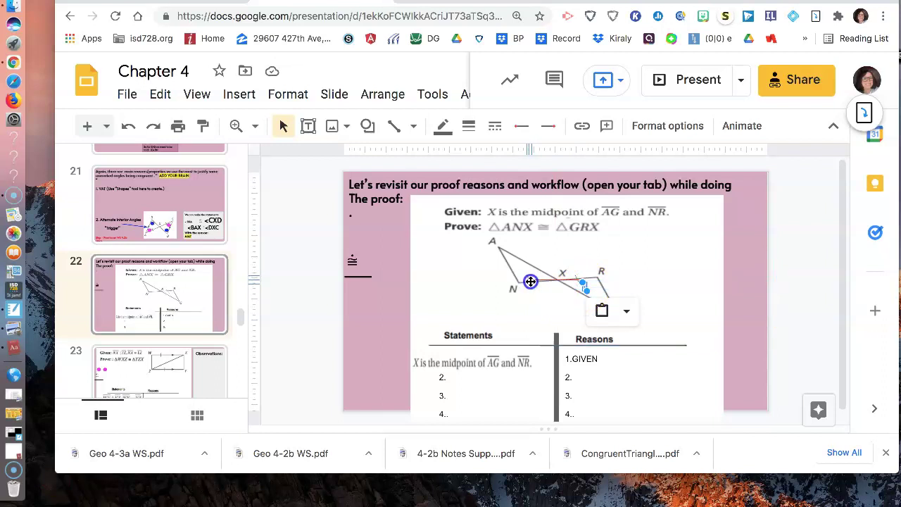
click(678, 277)
click(636, 366)
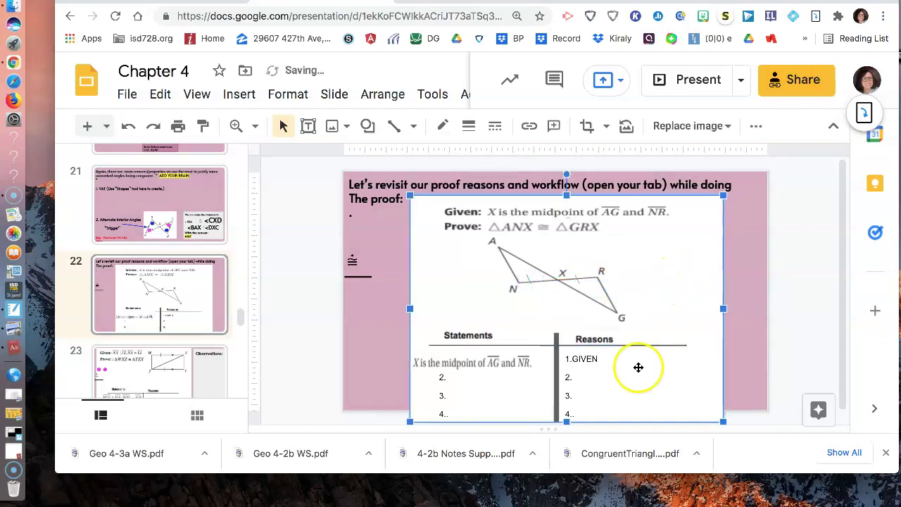
- Write 'NX = RX.' after 2. as statement 2 of the proof
click(429, 354)
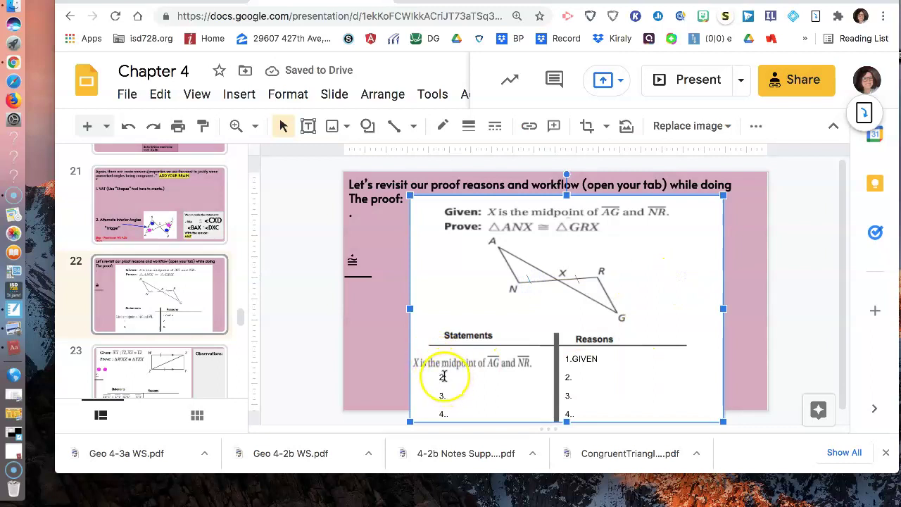
click(443, 377)
click(443, 376)
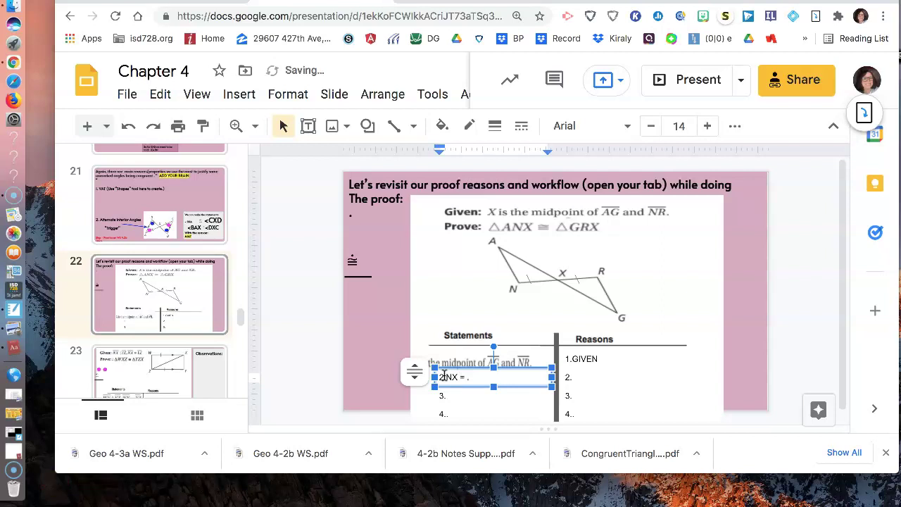
text(NX = RX)
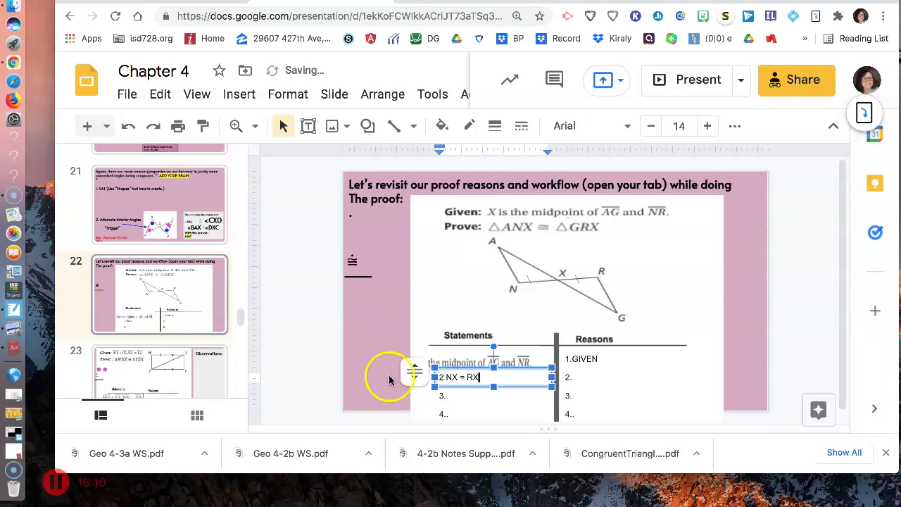
text(.)
click(447, 378)
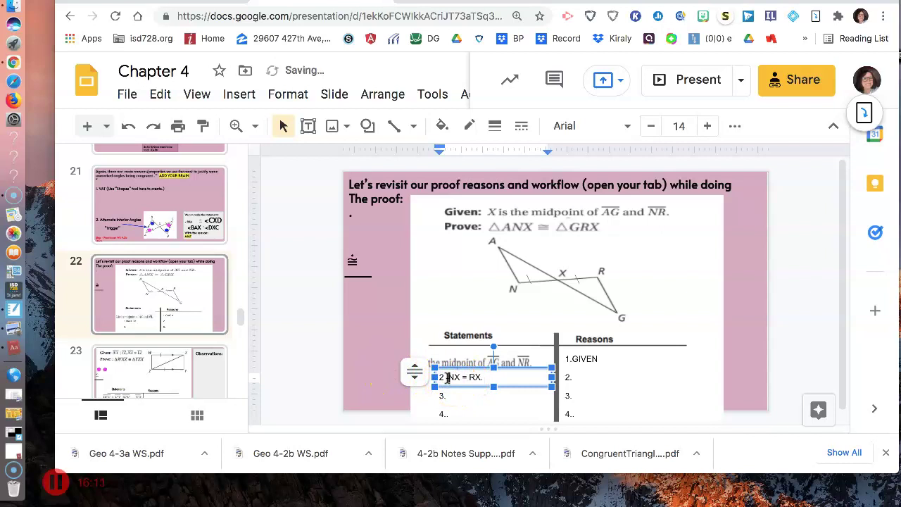
- Duplicate the short bar line twice to place segment overbars on NX and RX
click(374, 277)
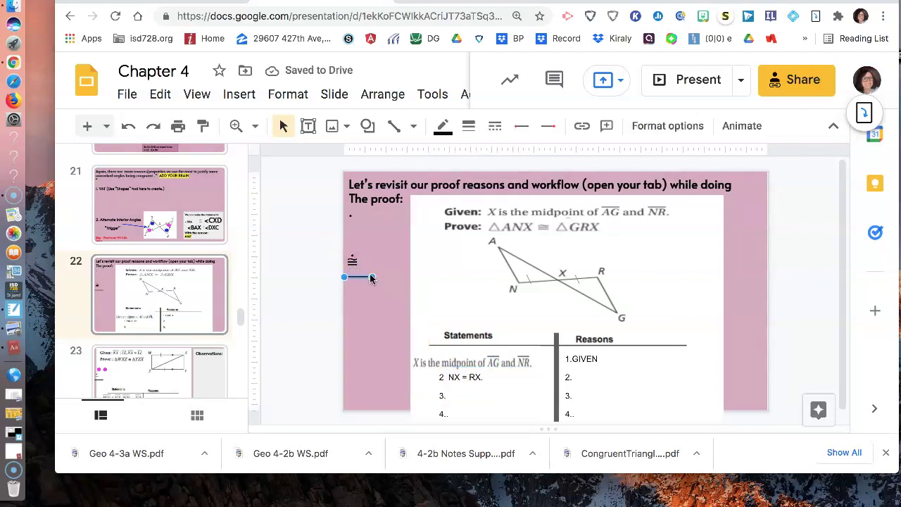
key(ctrl+d)
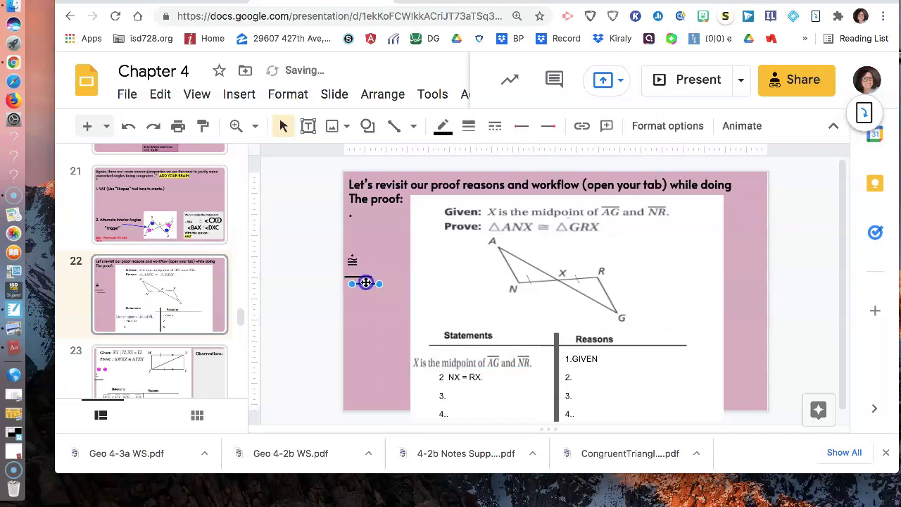
drag(362, 282, 450, 371)
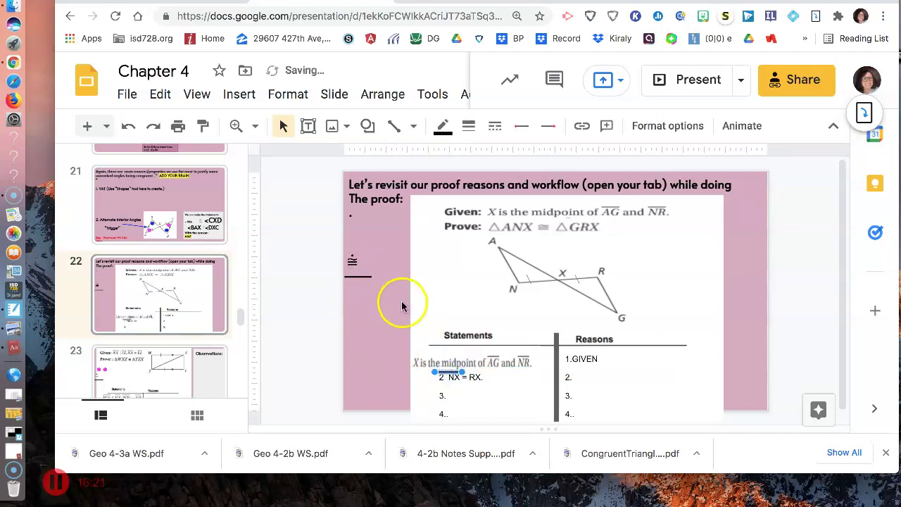
click(358, 276)
key(ctrl+d)
drag(368, 292, 466, 378)
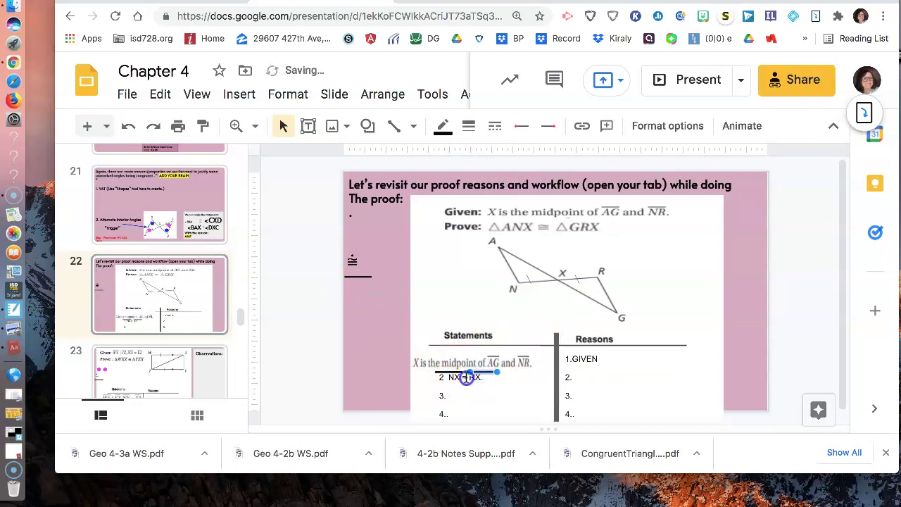
click(464, 378)
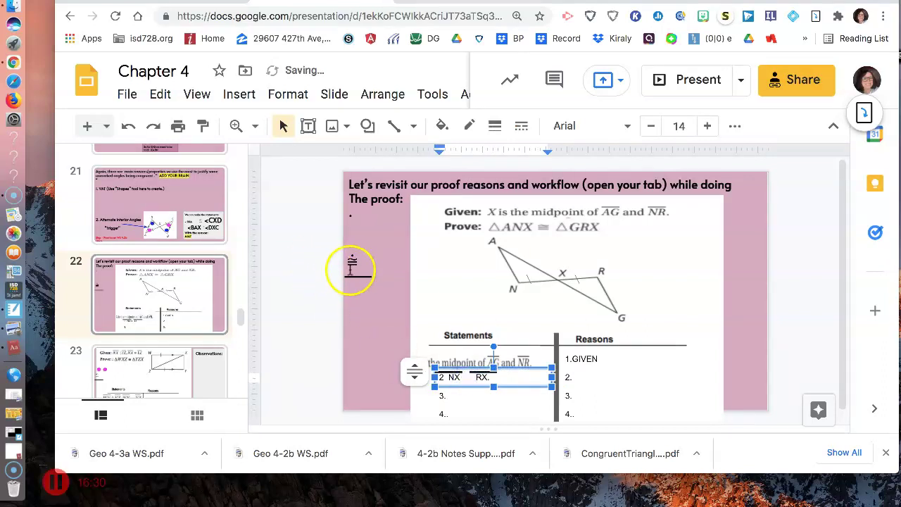
- Copy the ≅ symbol from its small box and place it between NX and RX
click(353, 261)
click(354, 261)
drag(352, 261, 341, 261)
text(≅)
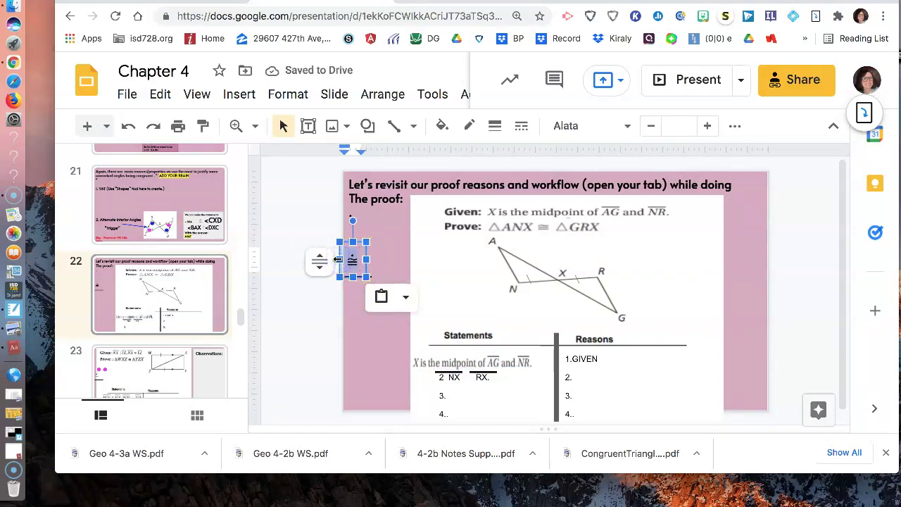
click(351, 262)
click(383, 247)
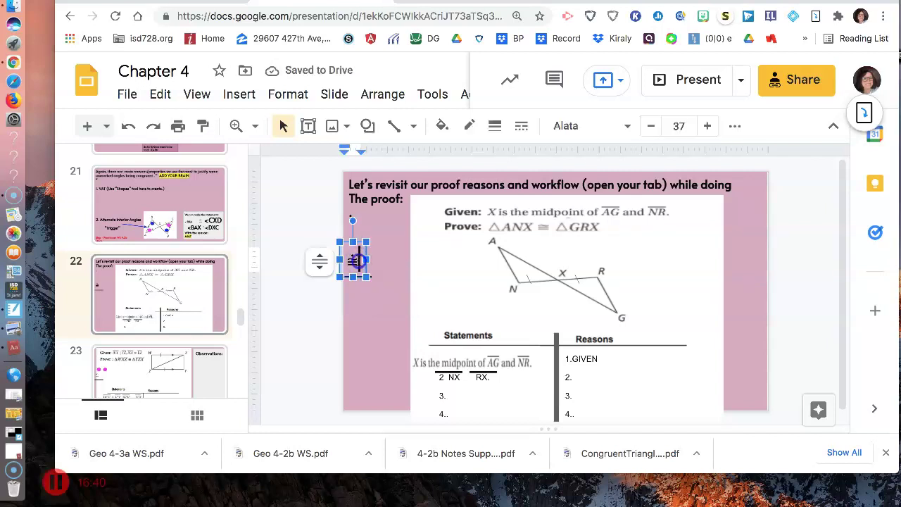
click(373, 331)
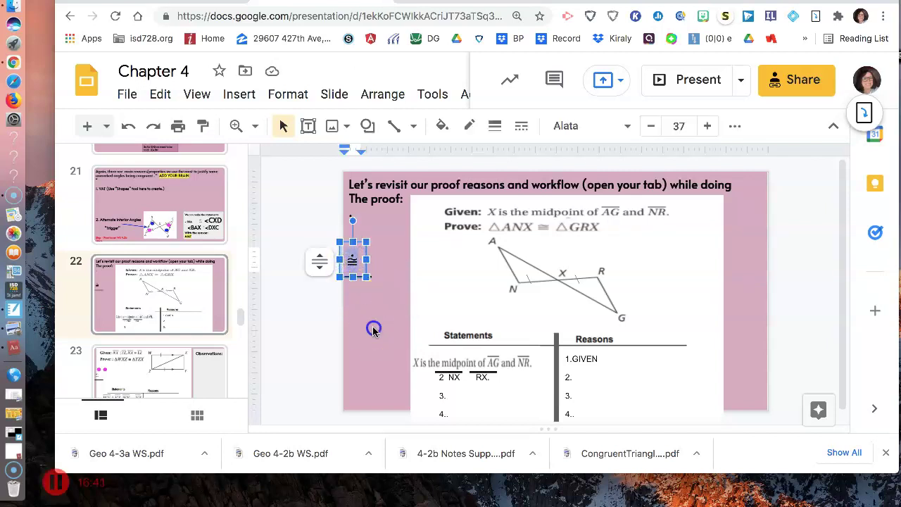
key(ctrl+v)
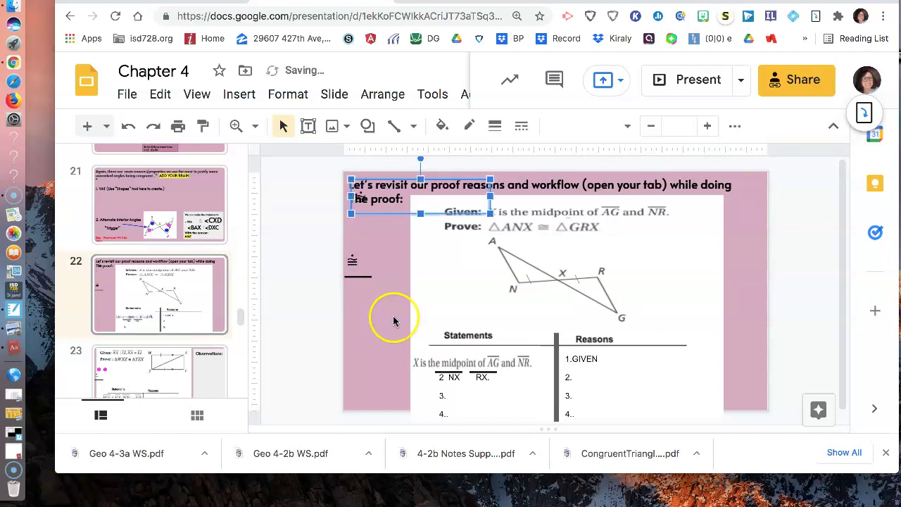
drag(486, 190, 367, 209)
drag(361, 177, 475, 356)
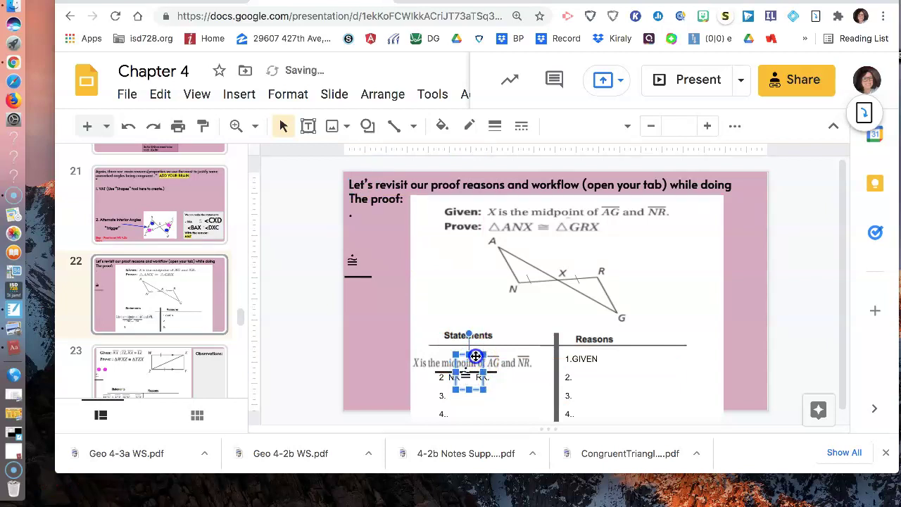
- Type 'Def'n of Midpoint' as reason 2, beside statement NX ≅ RX
click(535, 378)
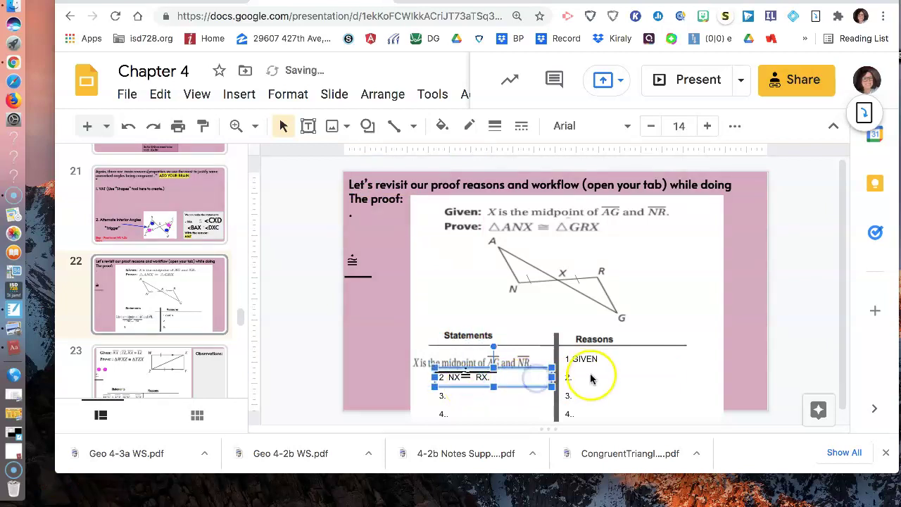
click(570, 378)
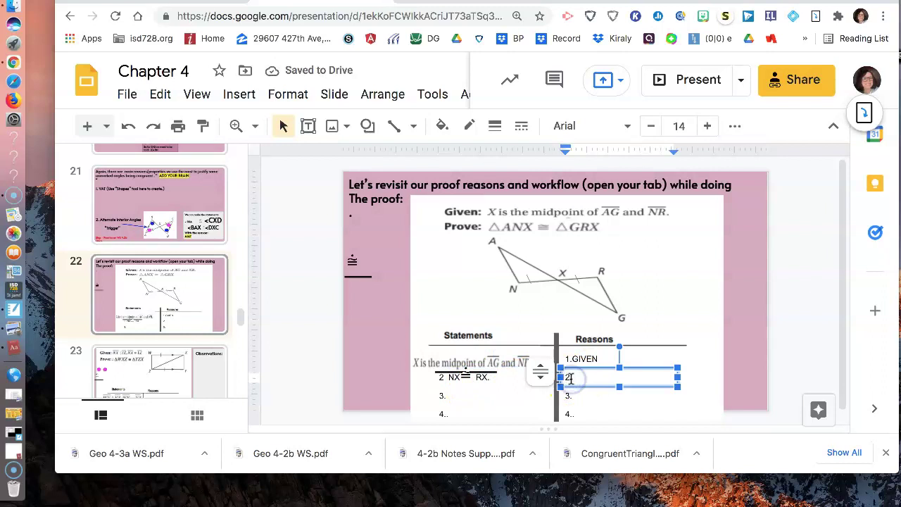
text(Def'n)
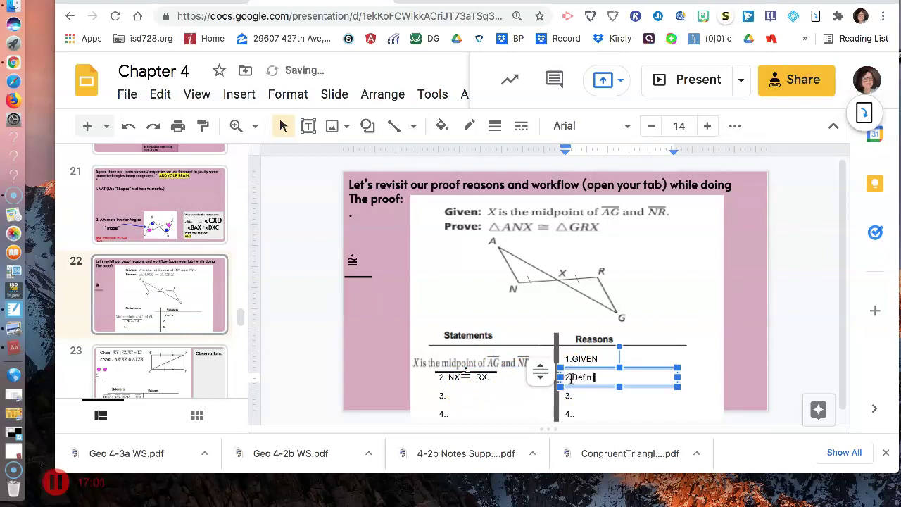
text( of Midpoint)
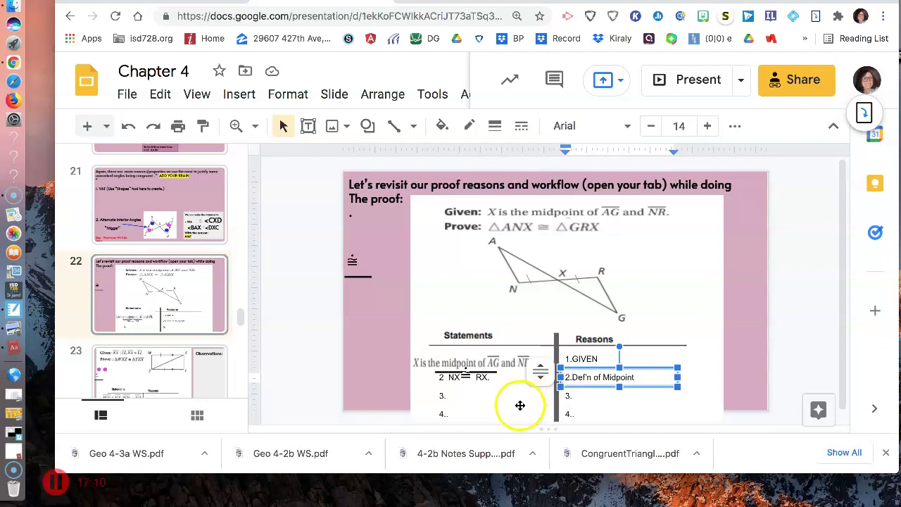
- Append 'AX = GX' to statement 2 after NX ≅ RX
click(490, 379)
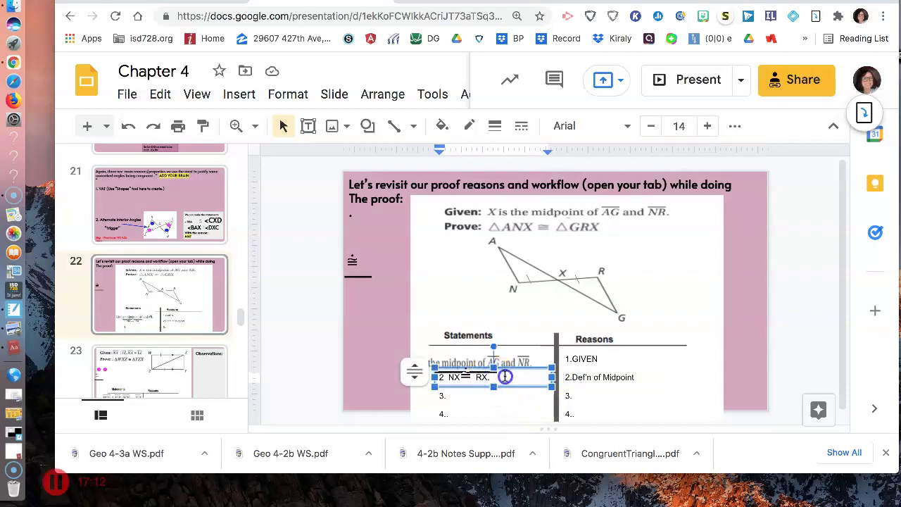
key(BackSpace)
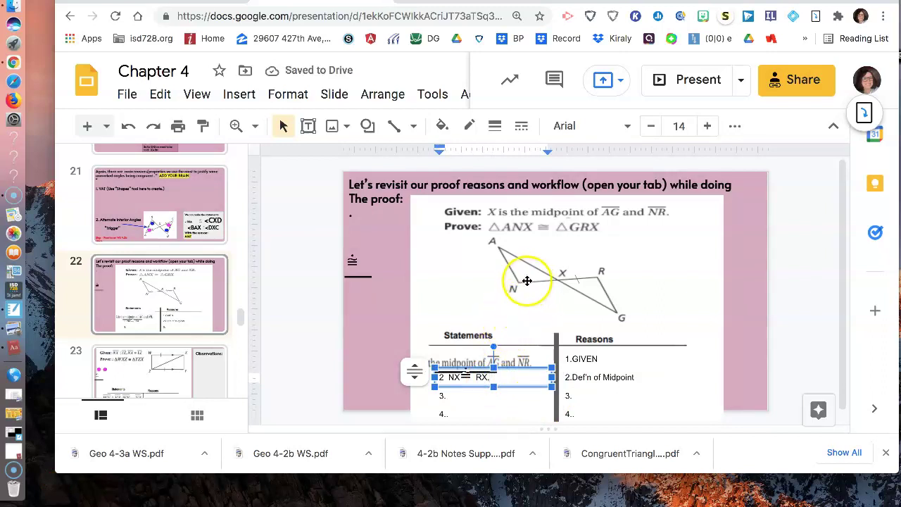
key(Tab)
text(A)
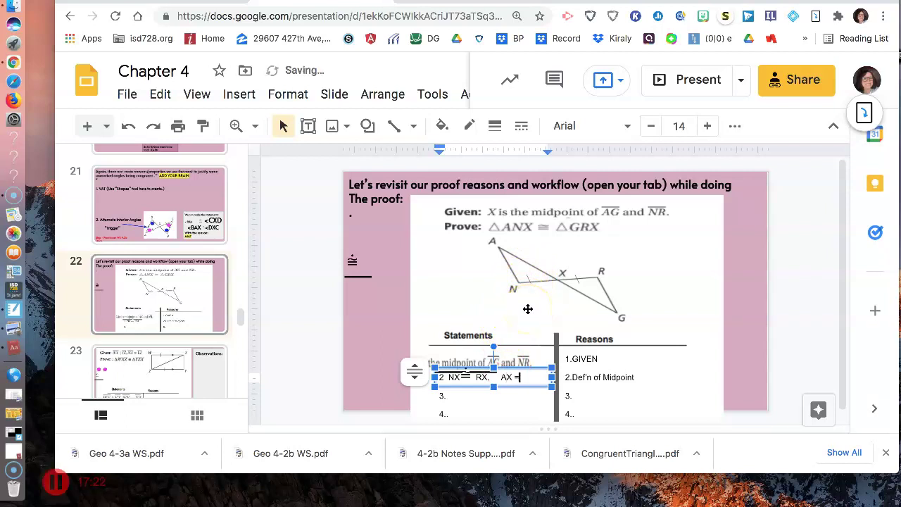
text(X = GX)
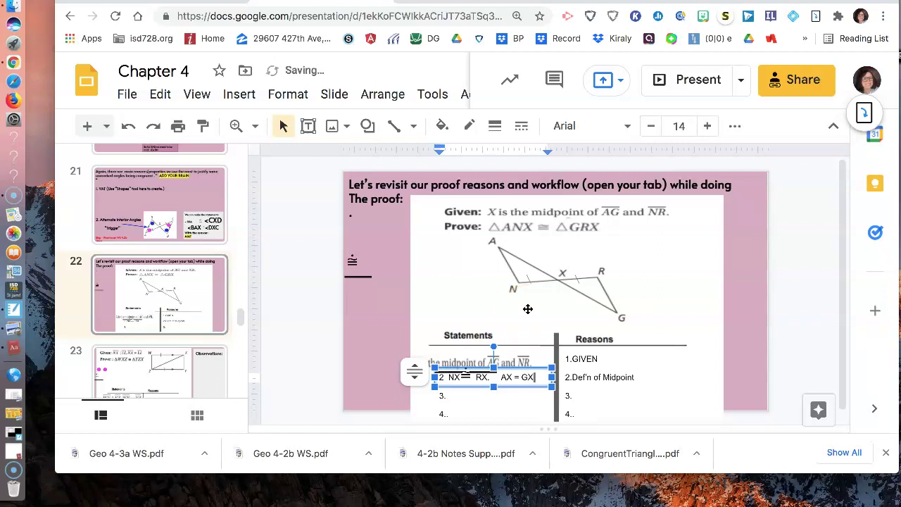
click(394, 294)
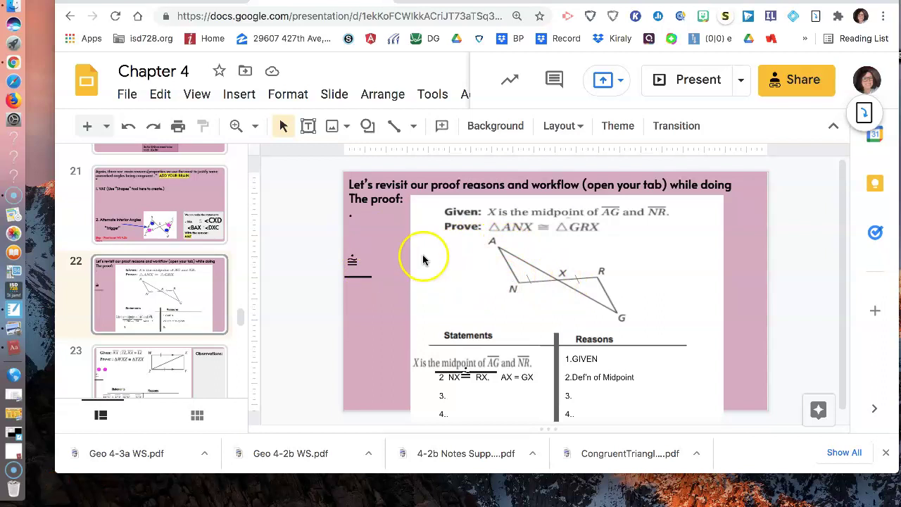
- Draw a short straight-line tick mark across segment AX
click(413, 127)
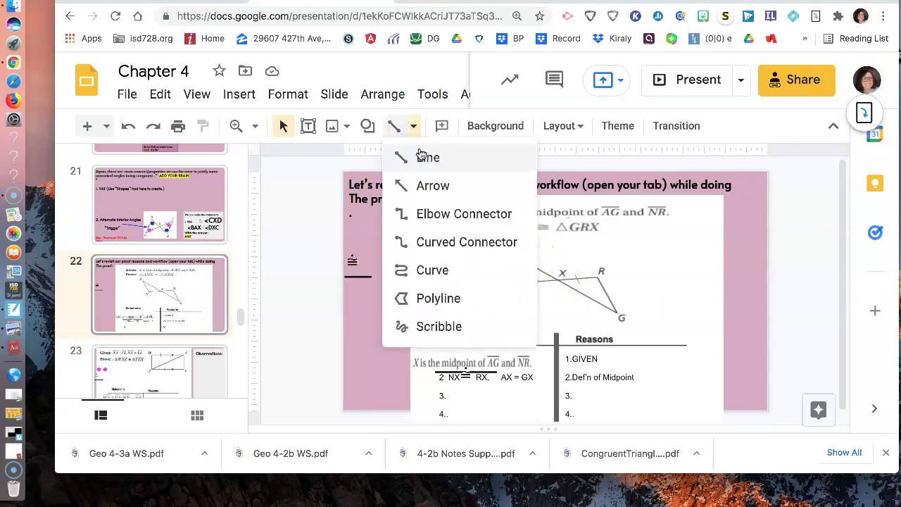
click(424, 155)
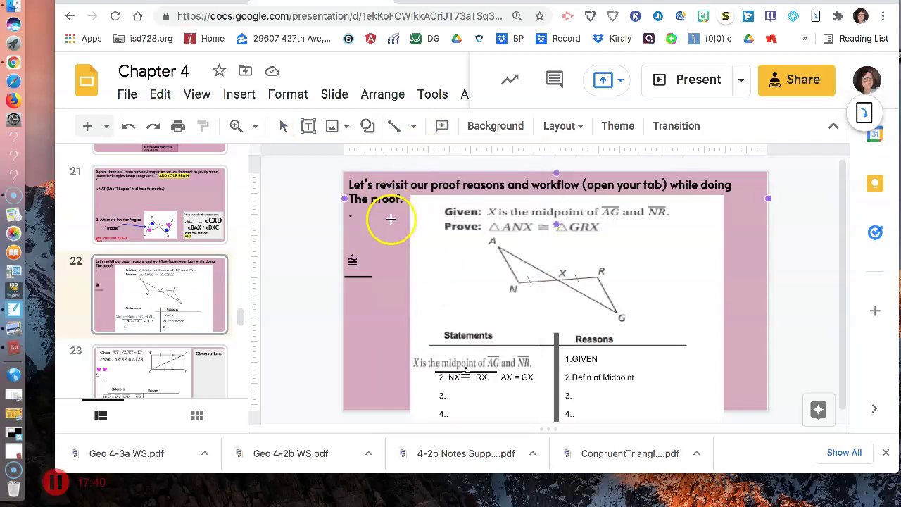
click(529, 249)
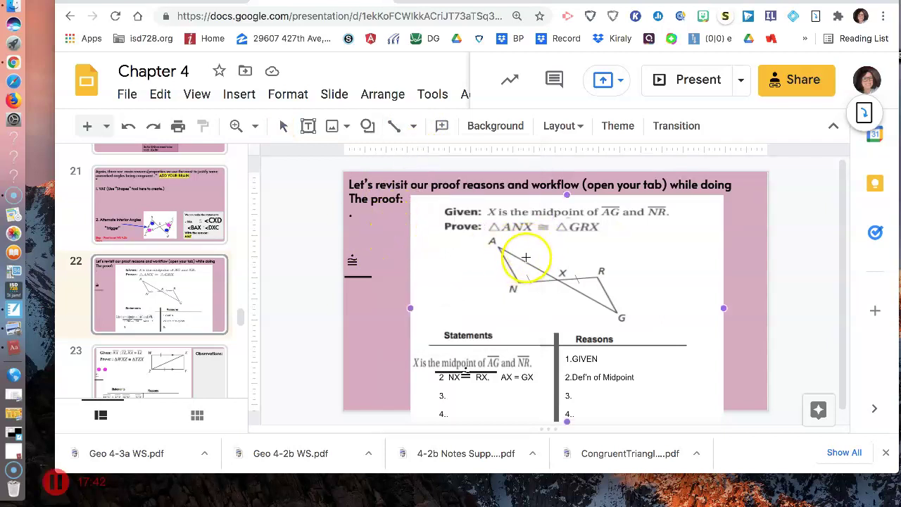
click(527, 254)
drag(519, 263, 518, 264)
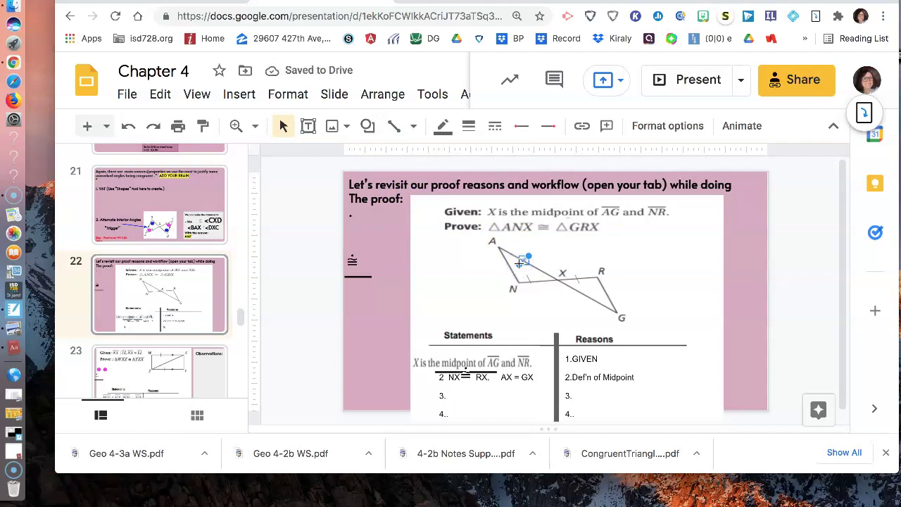
- Paste a copy of the tick mark and move it onto segment XG
click(565, 255)
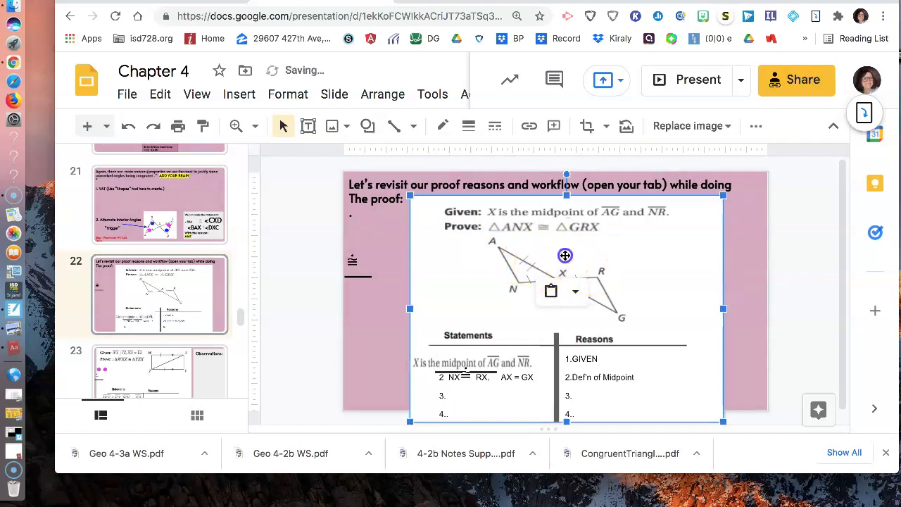
click(539, 272)
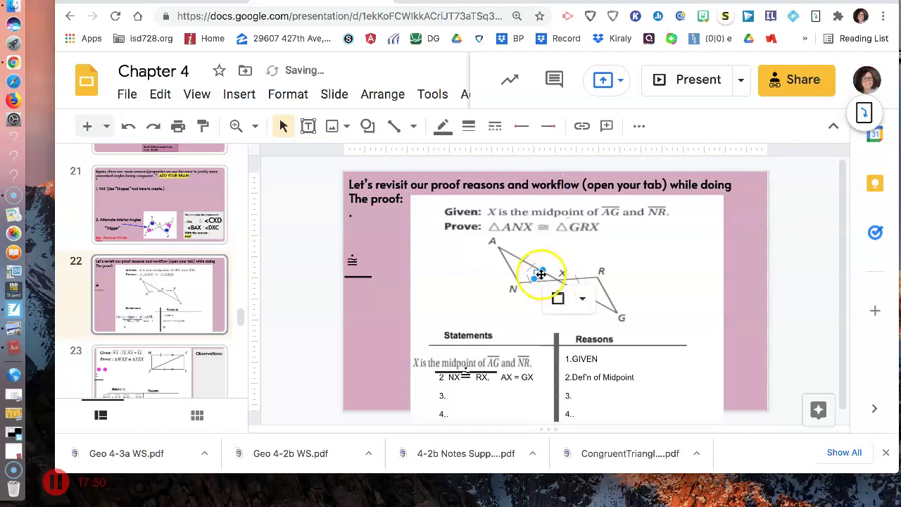
drag(539, 274, 579, 296)
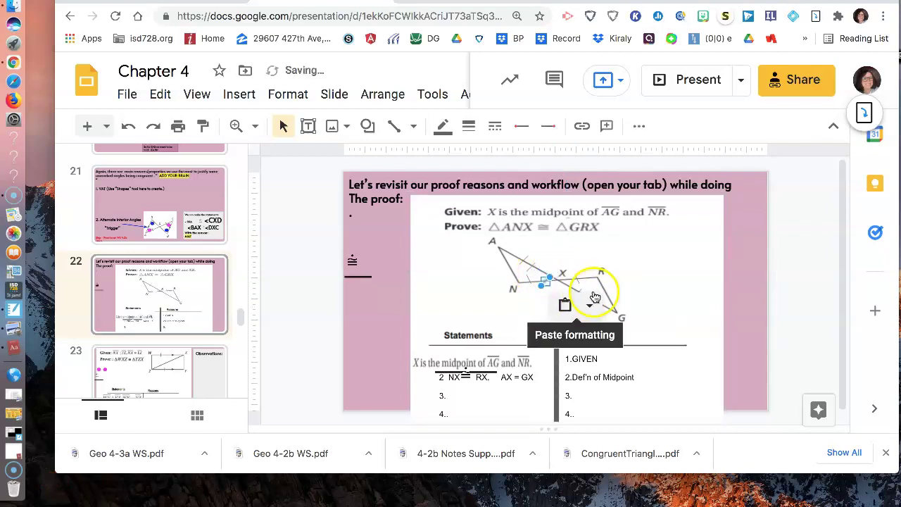
click(654, 291)
click(730, 285)
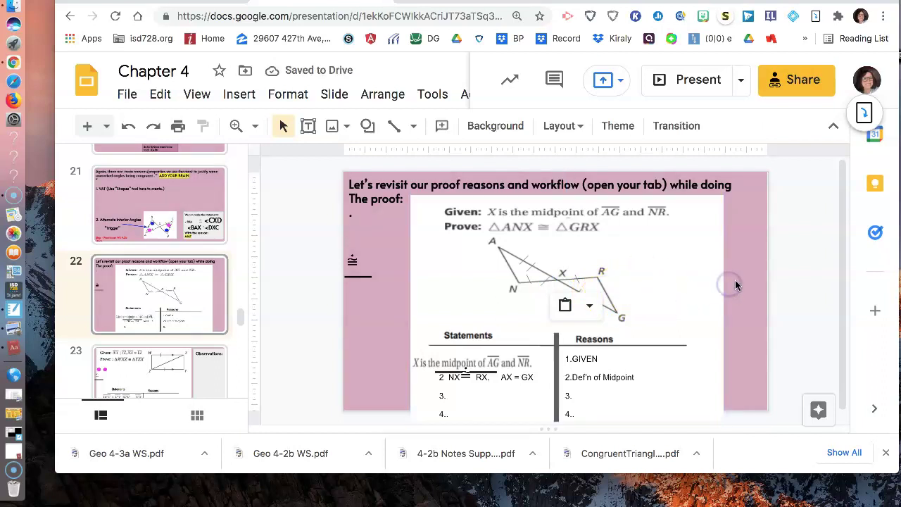
click(570, 304)
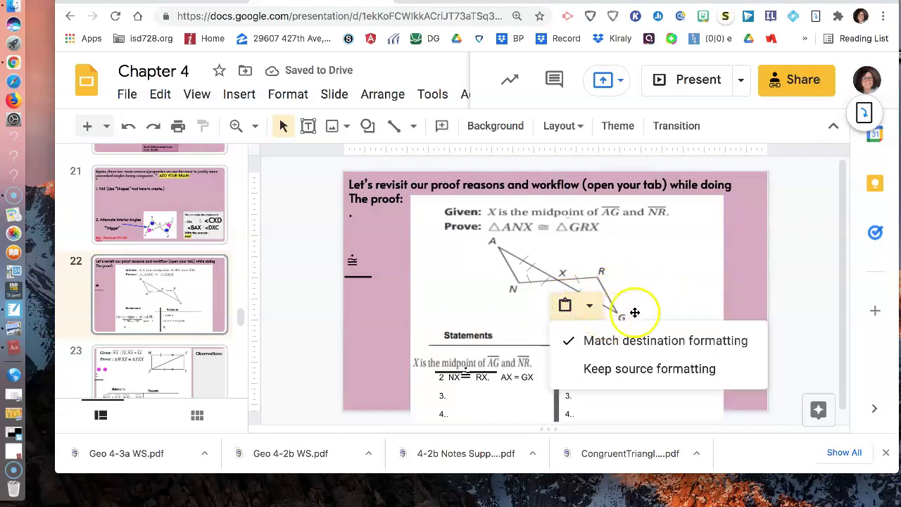
click(668, 292)
click(392, 297)
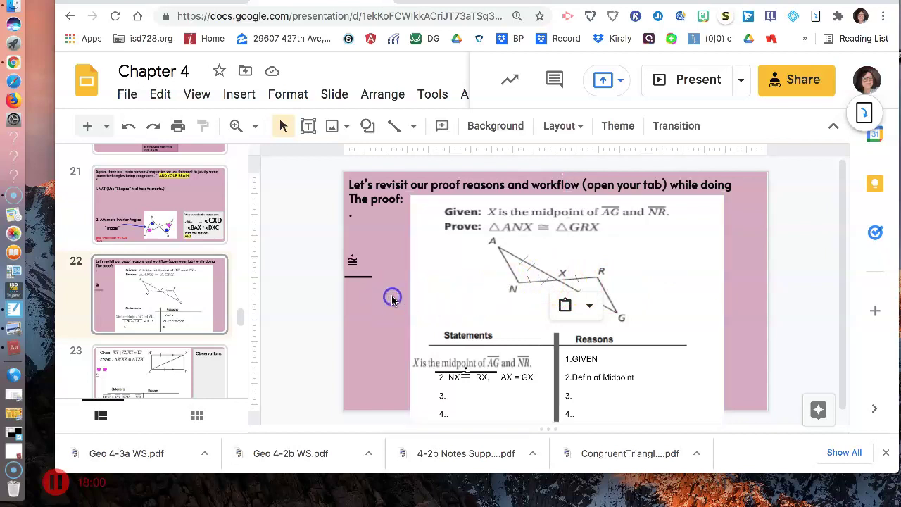
- Draw a text box left of the triangle diagram for the 'S A S' note
click(308, 128)
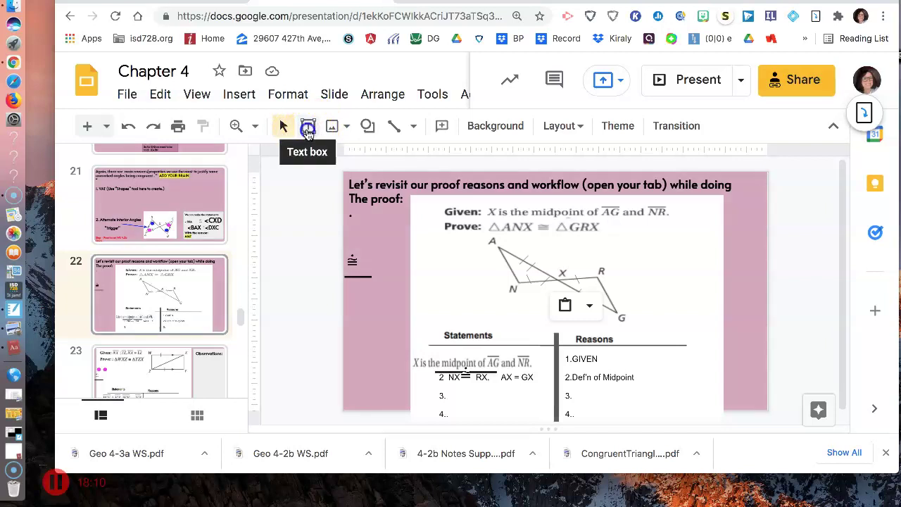
drag(348, 307, 402, 340)
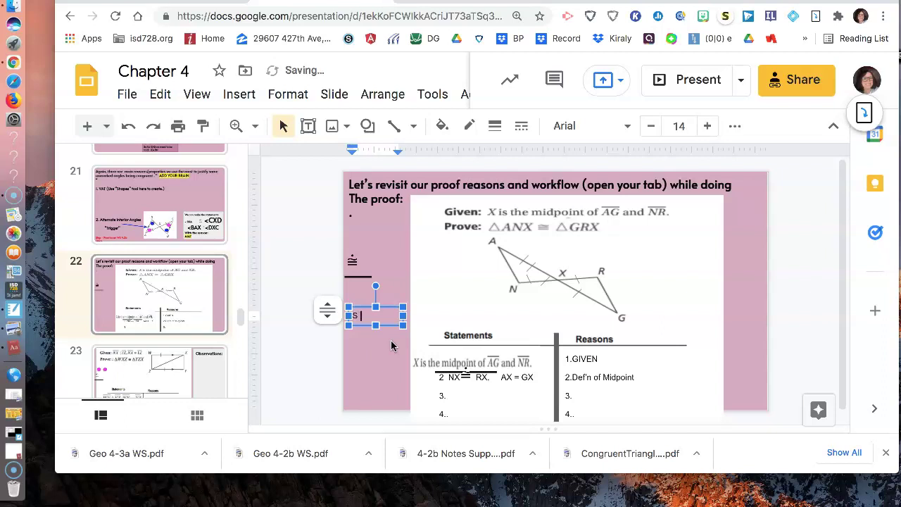
drag(434, 353, 430, 384)
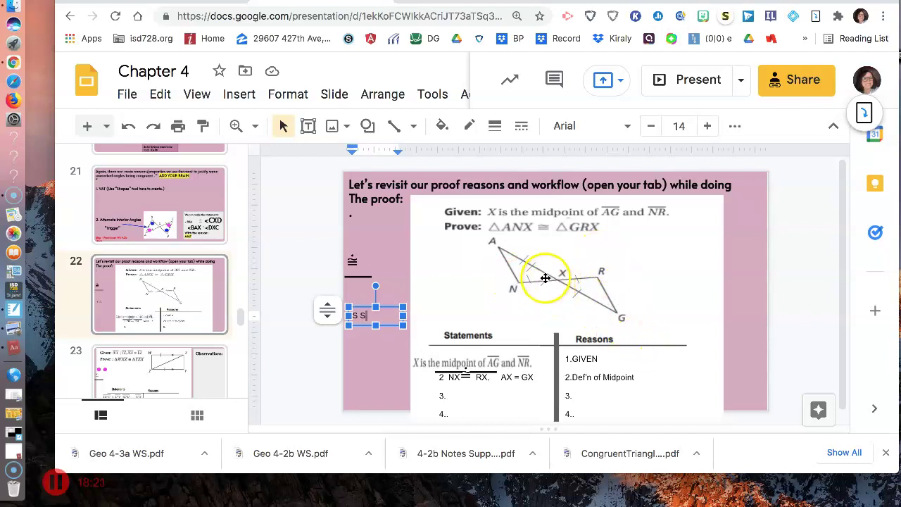
- Reposition a tick mark in the diagram and reselect the S A S note
drag(545, 277, 584, 293)
click(694, 298)
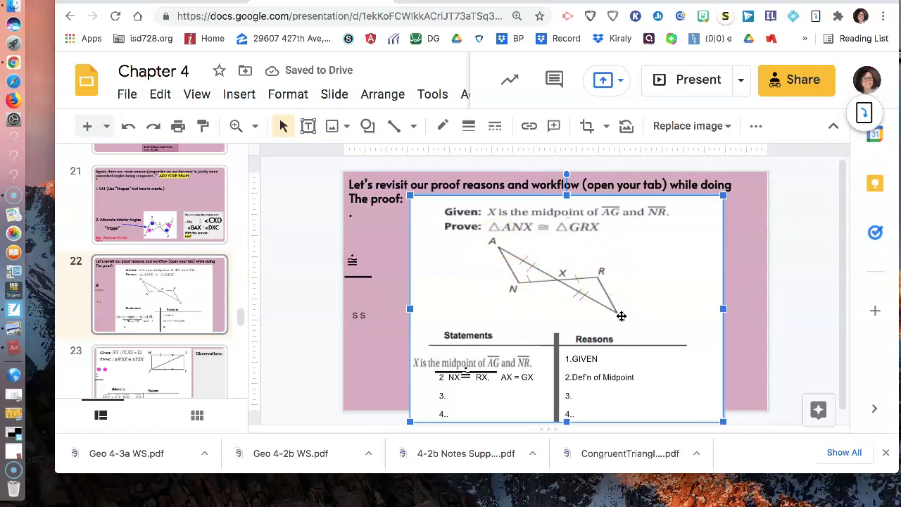
click(359, 315)
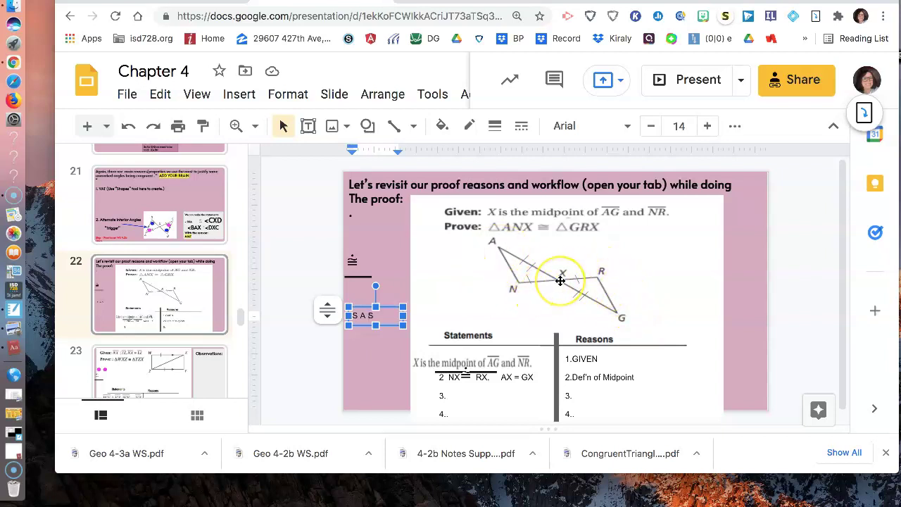
- Fill row 3 with reason 'VAT' and statement '< AXG <GXR.'
click(442, 396)
drag(551, 399, 576, 397)
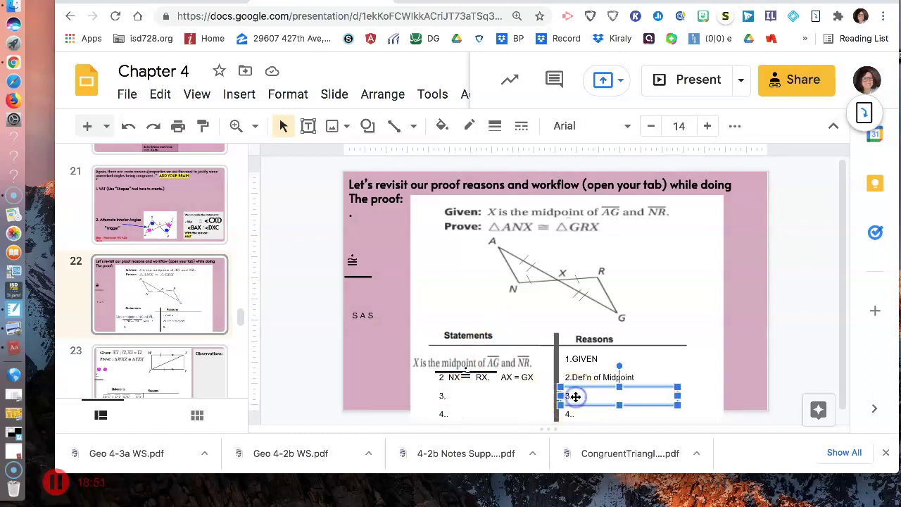
click(580, 396)
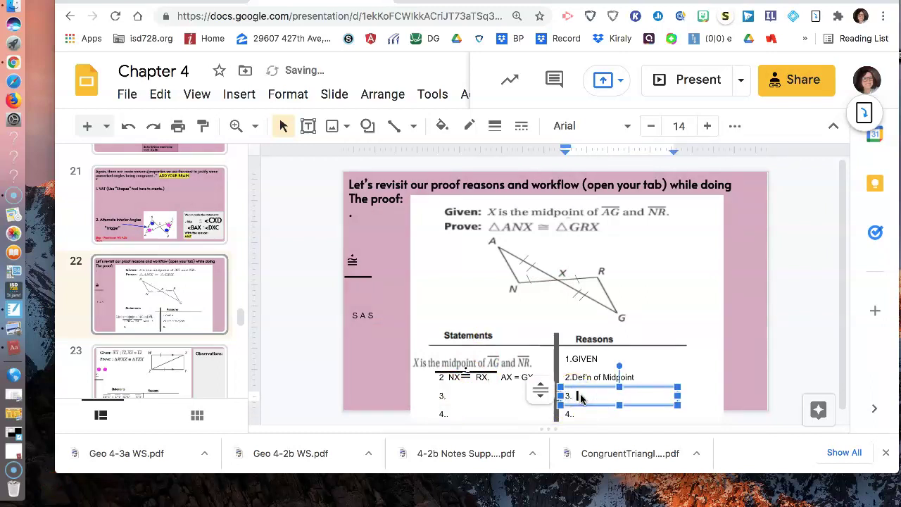
click(441, 397)
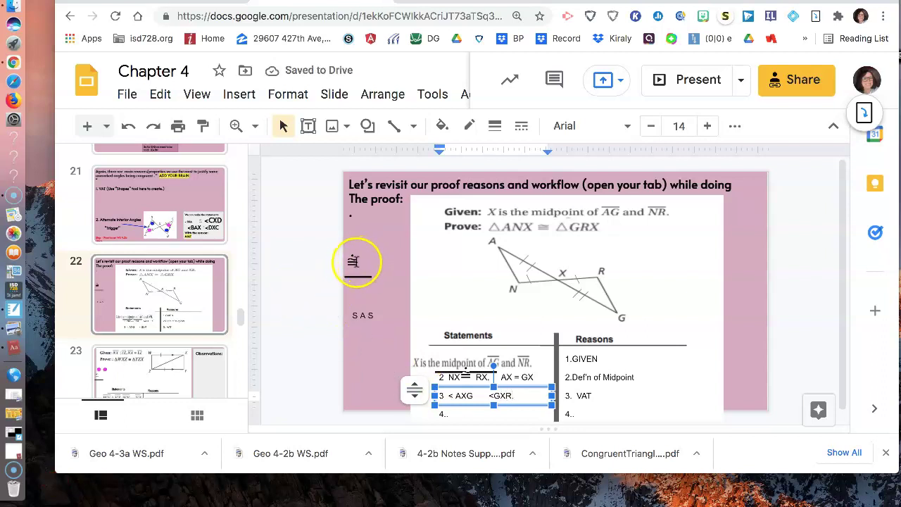
- Paste a resized ≅ symbol between angles AXG and GXR, and type 'SAS' as reason 4
click(353, 262)
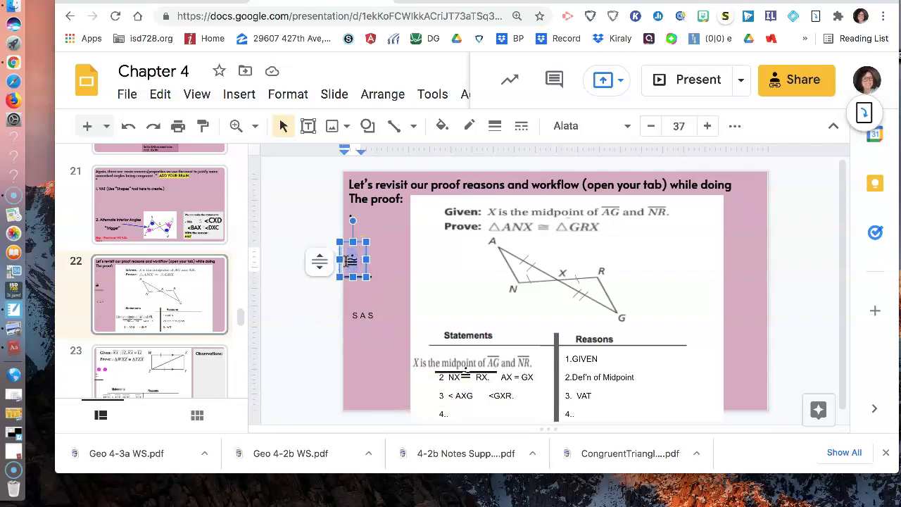
click(372, 360)
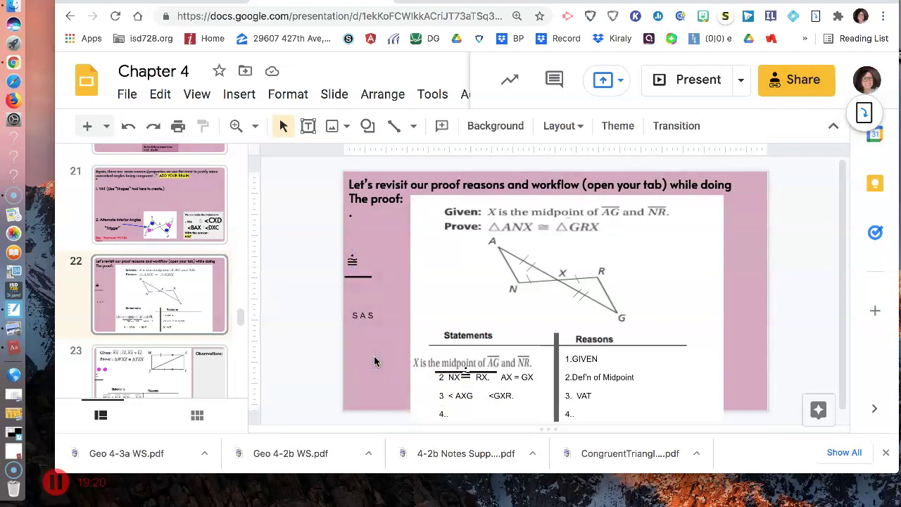
key(ctrl+v)
mouse_move(408, 209)
mouse_down()
mouse_move(436, 242)
mouse_move(420, 214)
mouse_up()
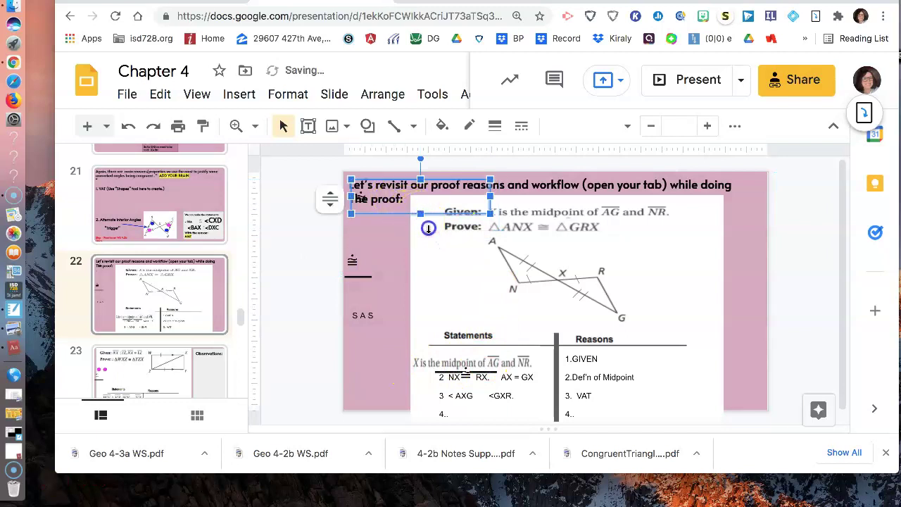
click(491, 196)
drag(490, 195, 386, 189)
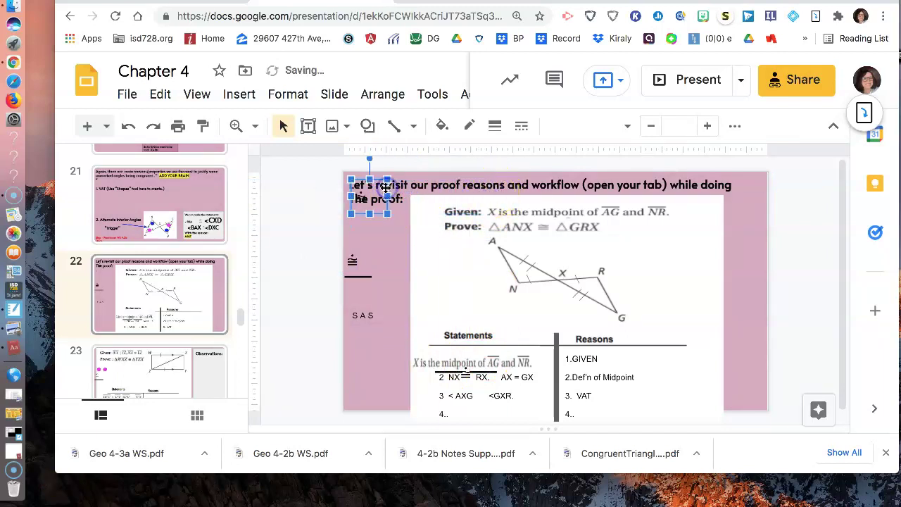
drag(446, 263, 486, 368)
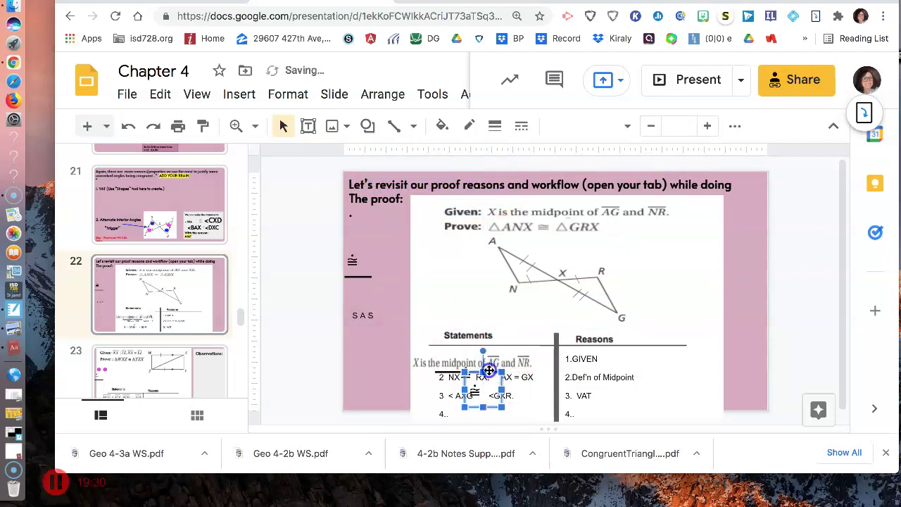
drag(492, 378, 507, 383)
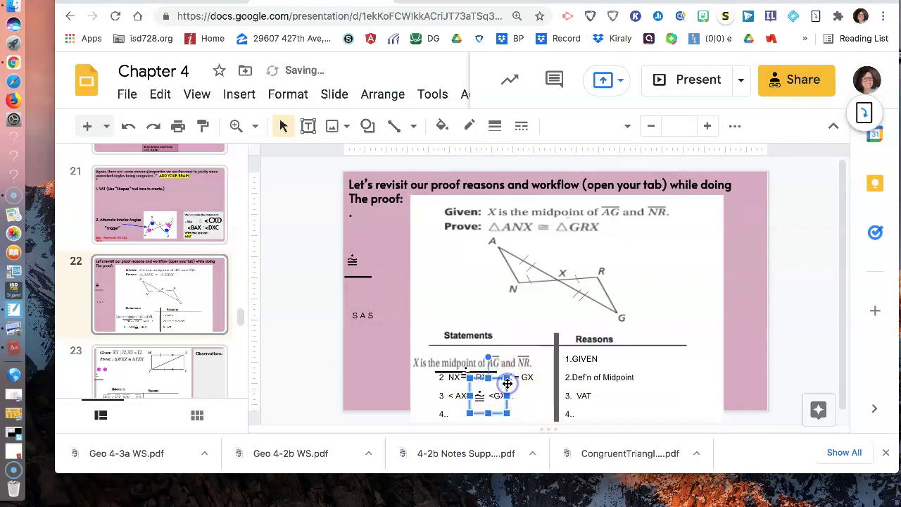
click(573, 413)
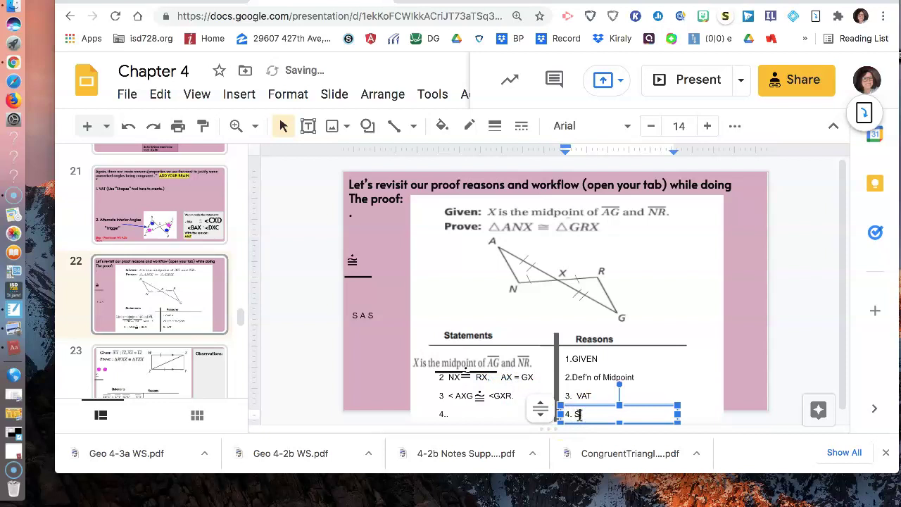
text(SAS)
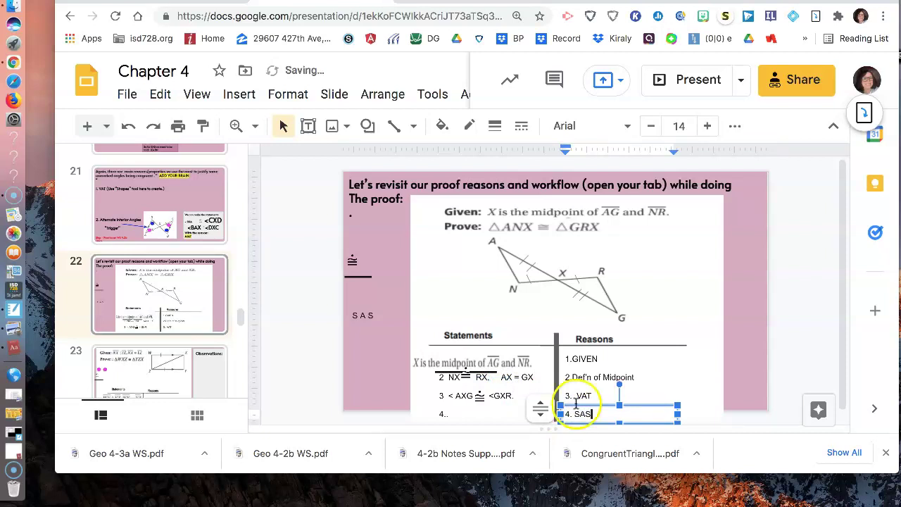
- Copy ΔANX ≅ ΔGRX into statement row 4, narrowed clear of SAS, then go to slide 23
click(529, 227)
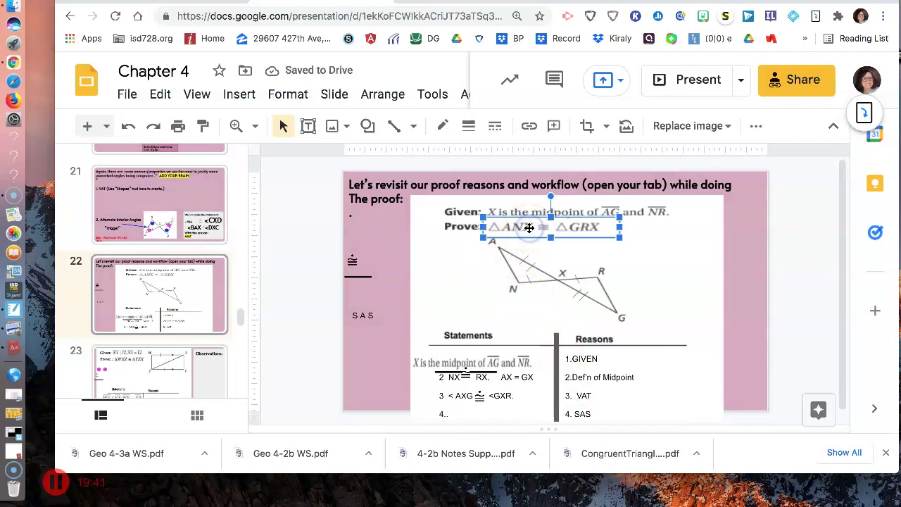
drag(529, 227, 498, 415)
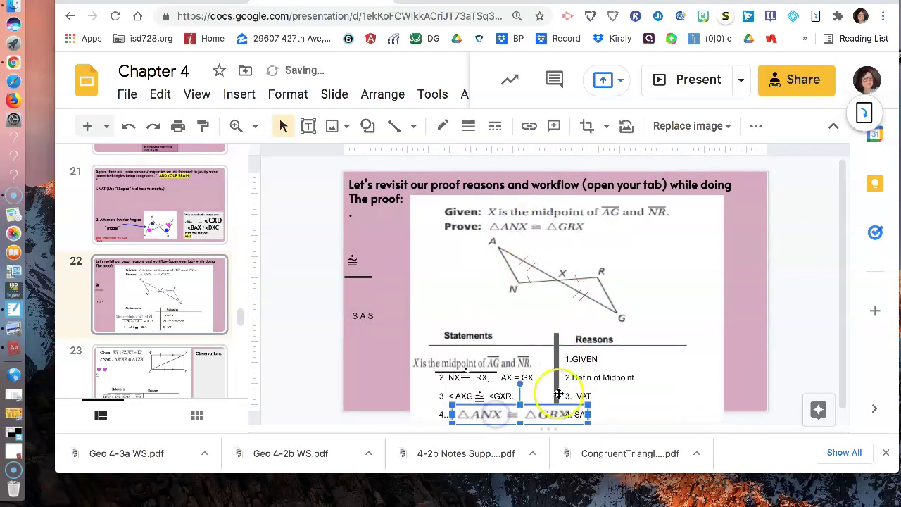
drag(562, 414, 554, 414)
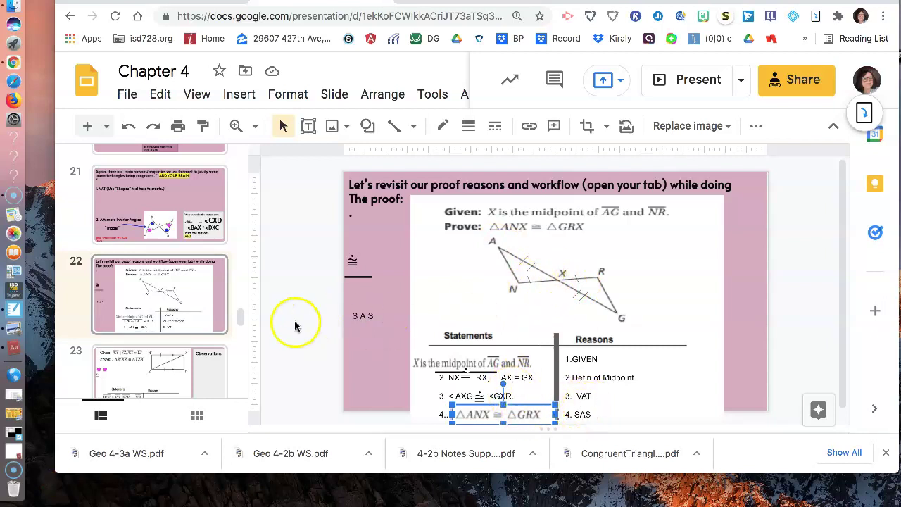
click(132, 371)
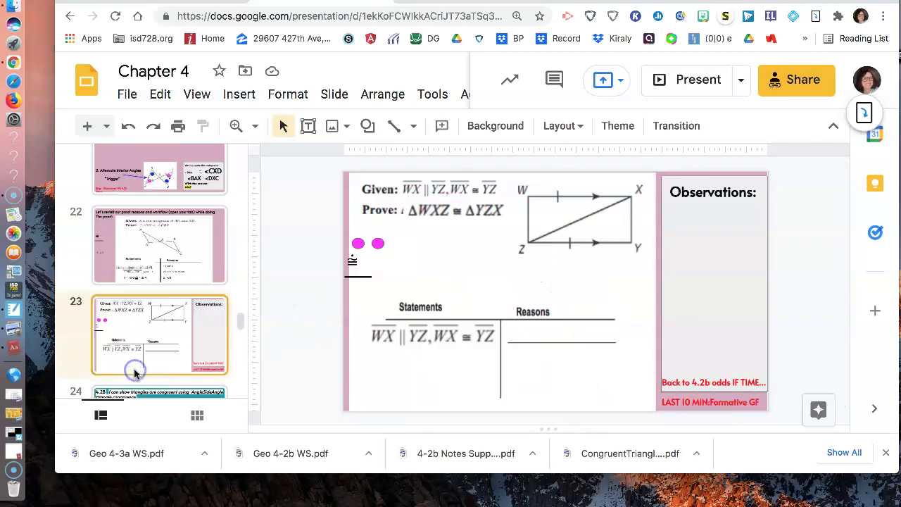
- Add the line 'Parallel usually mean AIAT.' below the Observations heading
click(705, 197)
click(757, 192)
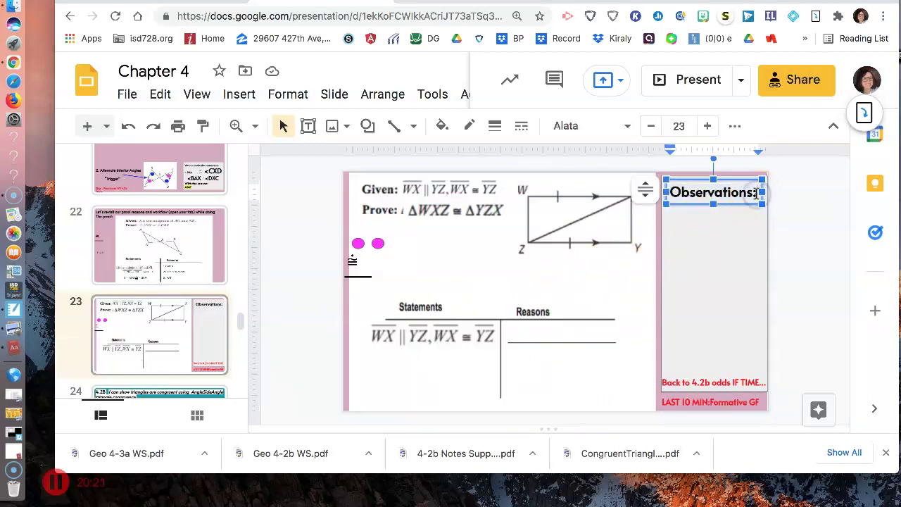
key(Return)
key(Return)
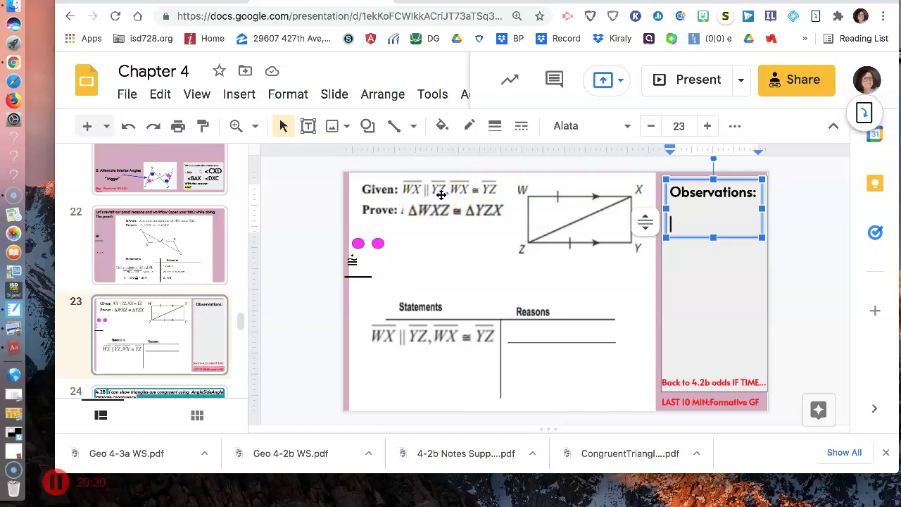
text(Para)
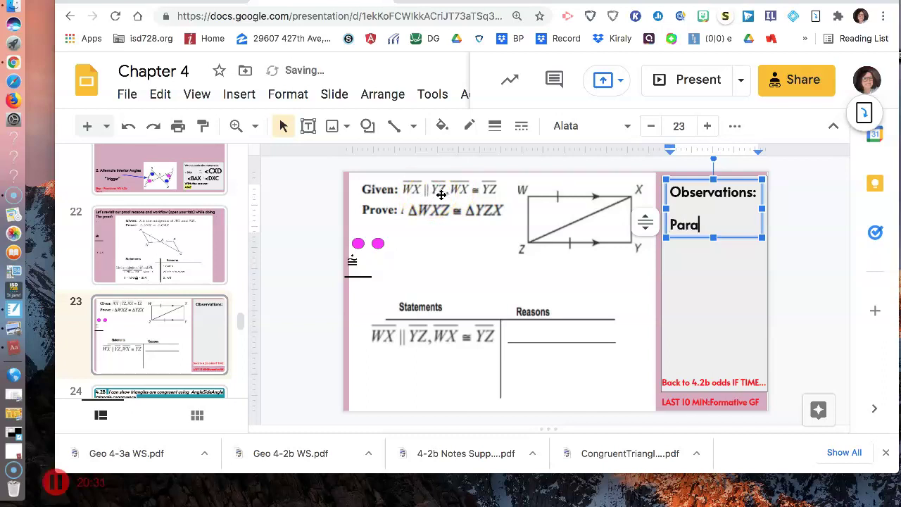
text(llel u)
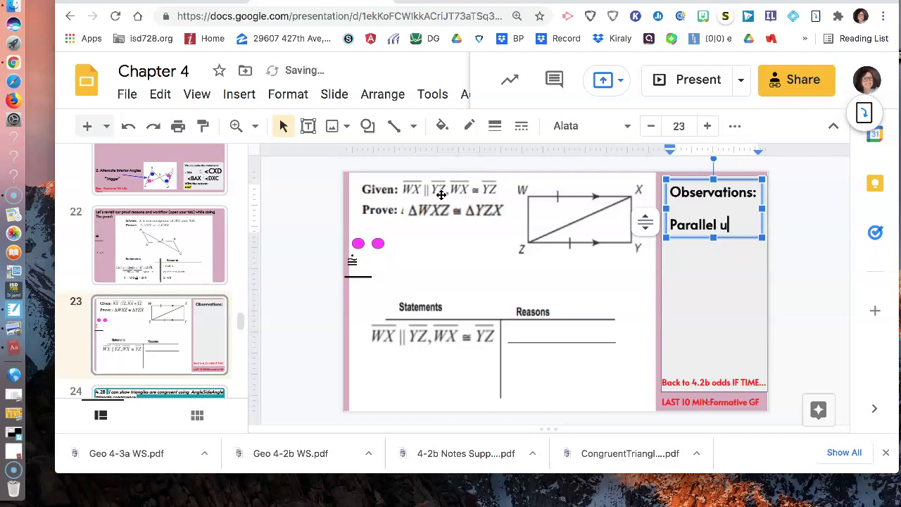
text(sually mean)
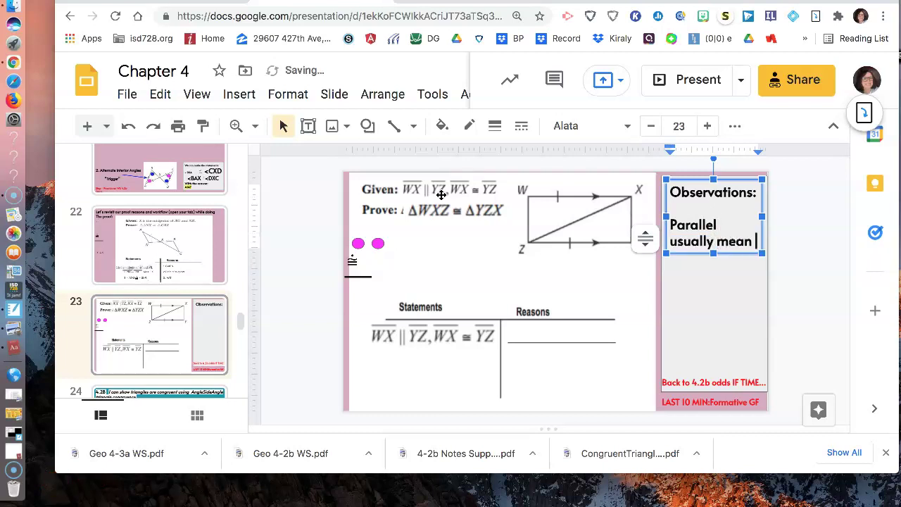
text( AIAT.)
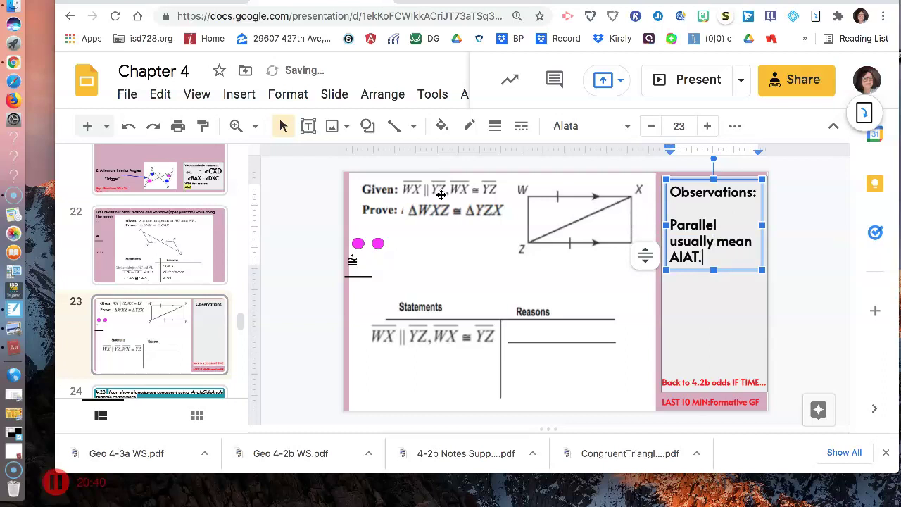
- Add 'SAS' as a bulleted line beneath it, removing 'SSS and'
key(Return)
key(Return)
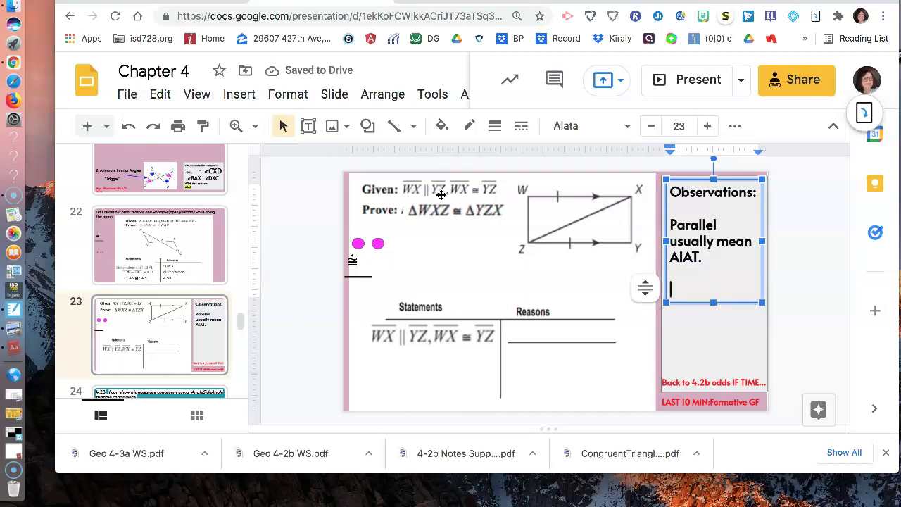
text(S)
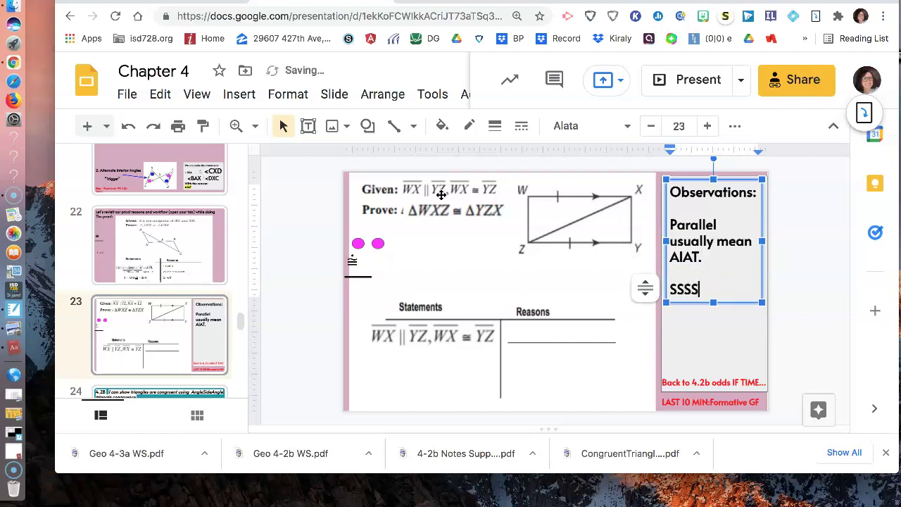
text(SS and)
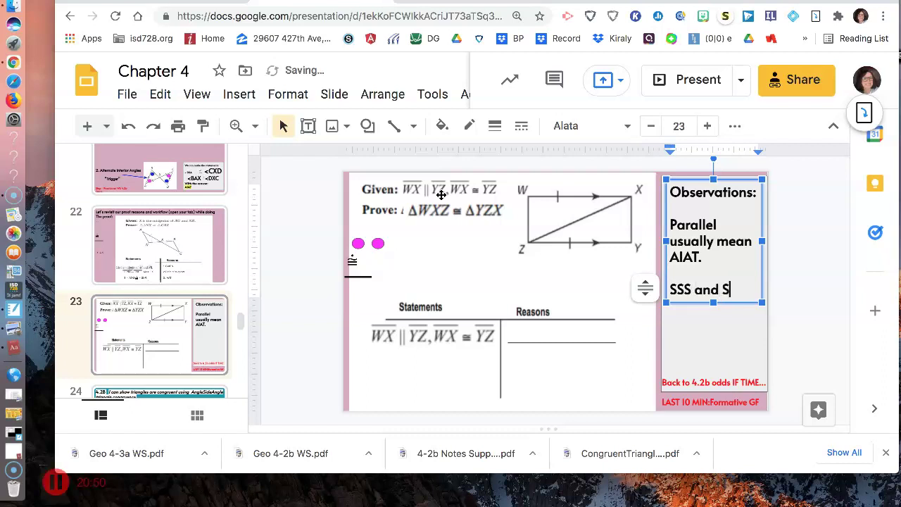
text( SAS)
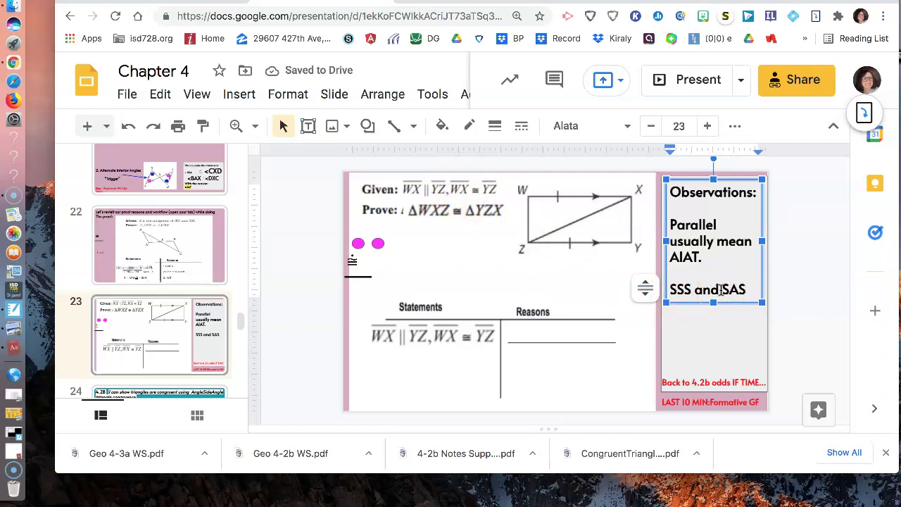
drag(721, 290, 647, 288)
key(BackSpace)
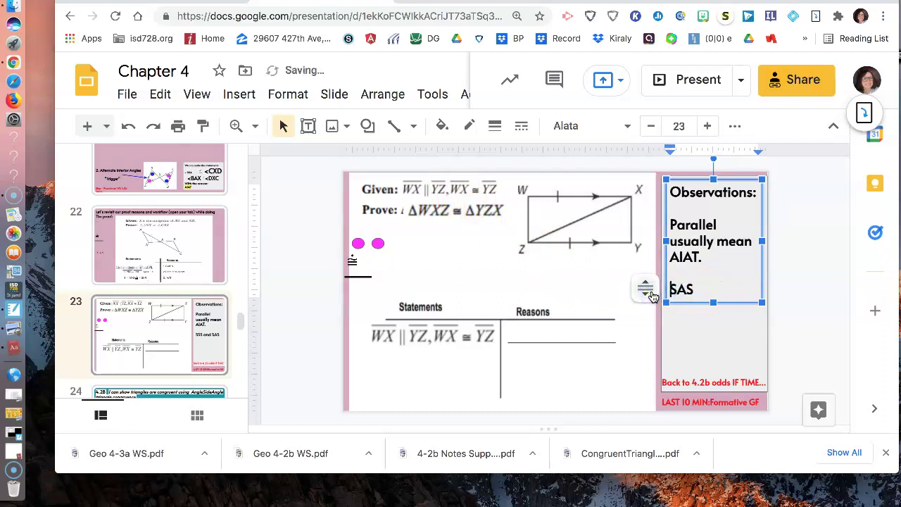
key(ctrl+shift+8)
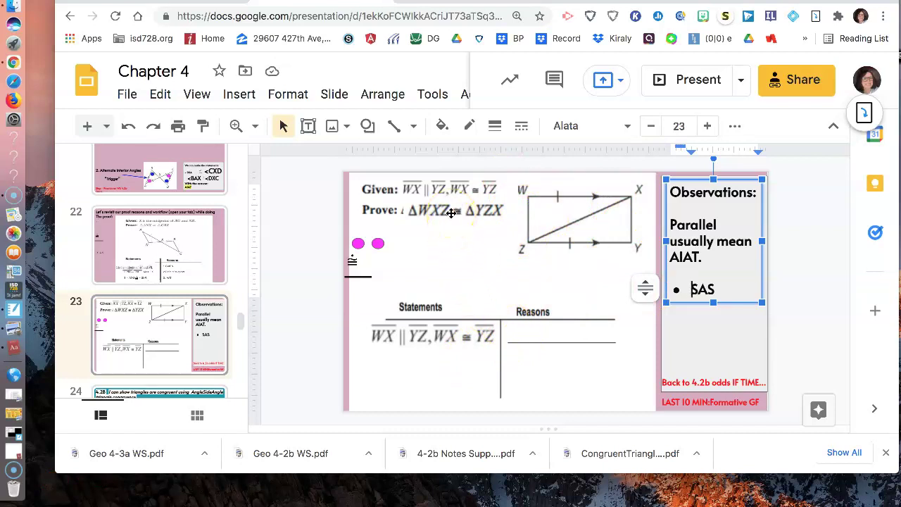
- Nudge the ΔWXZ ≅ ΔYZX prove statement slightly up and left
click(462, 231)
drag(462, 231, 448, 214)
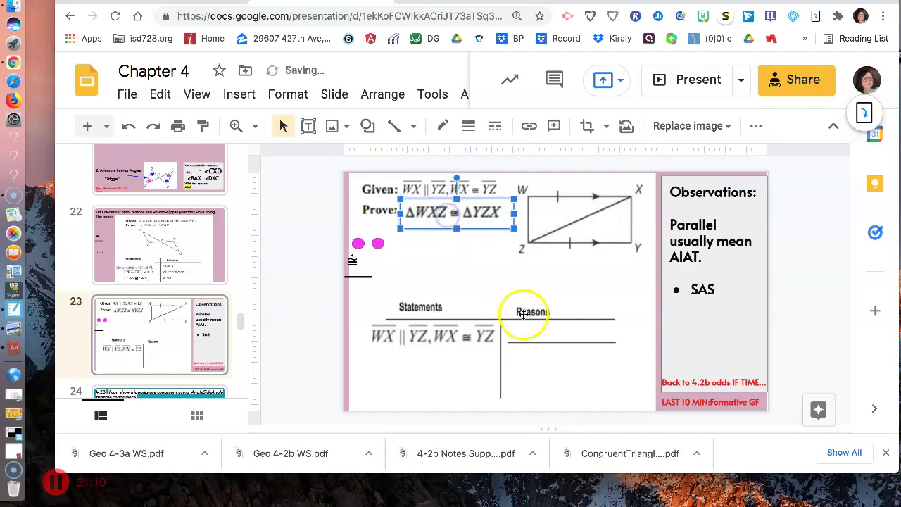
click(521, 335)
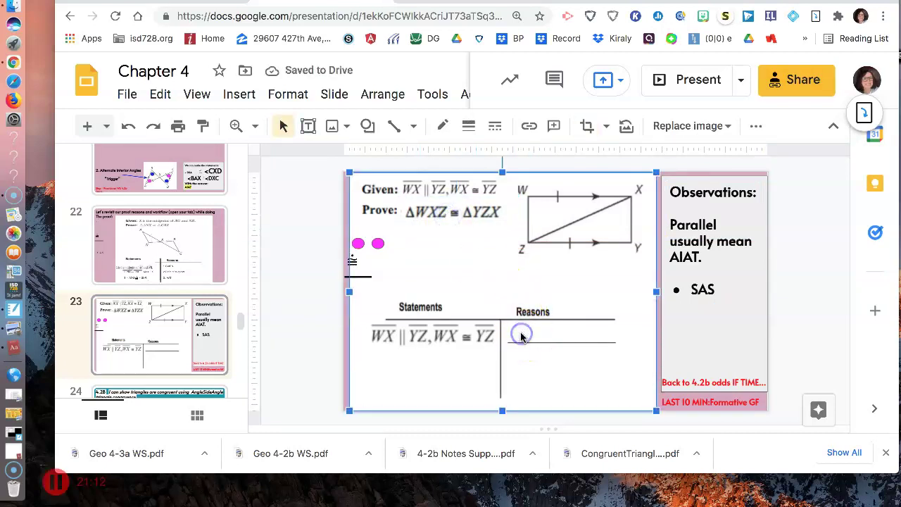
- Add a text box reading 'GIVEN' in the first Reasons cell
click(307, 125)
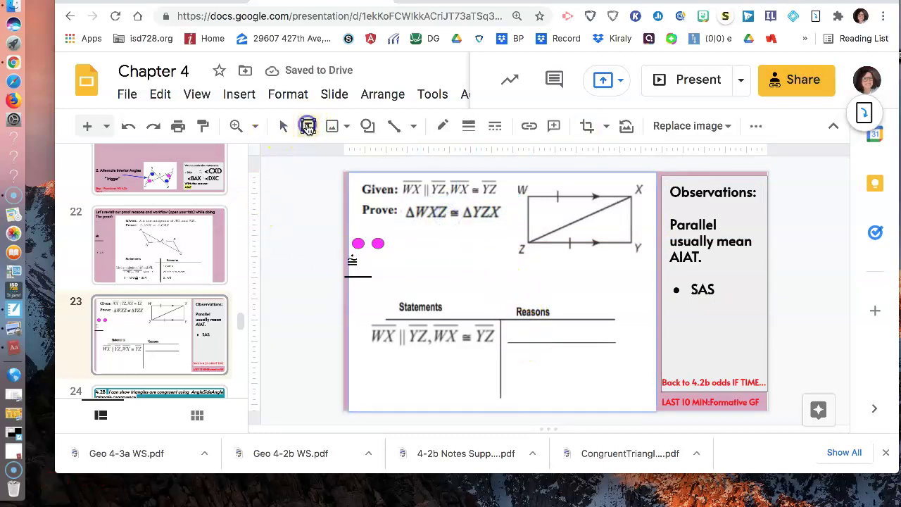
click(512, 340)
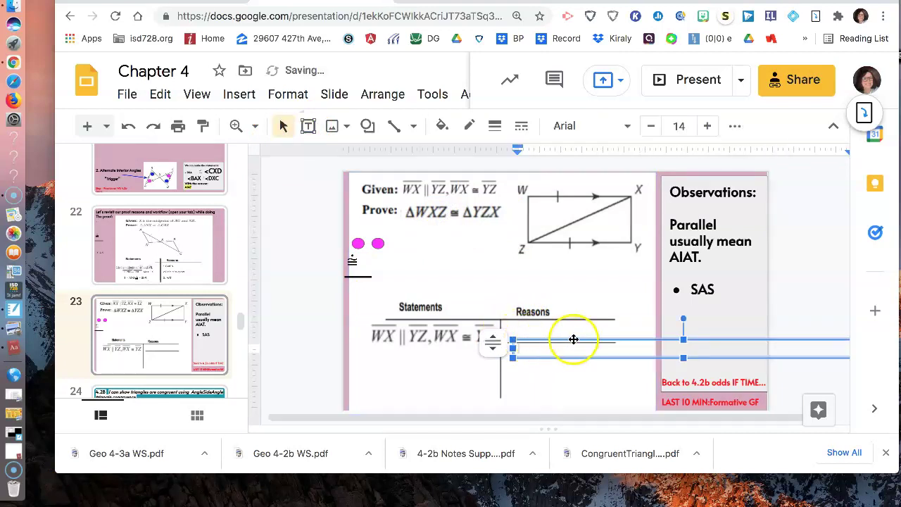
drag(573, 339, 556, 320)
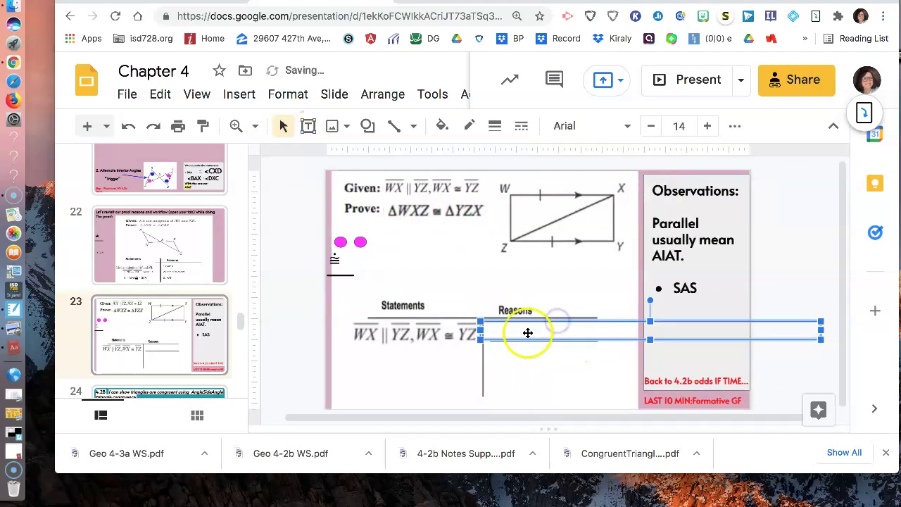
click(493, 327)
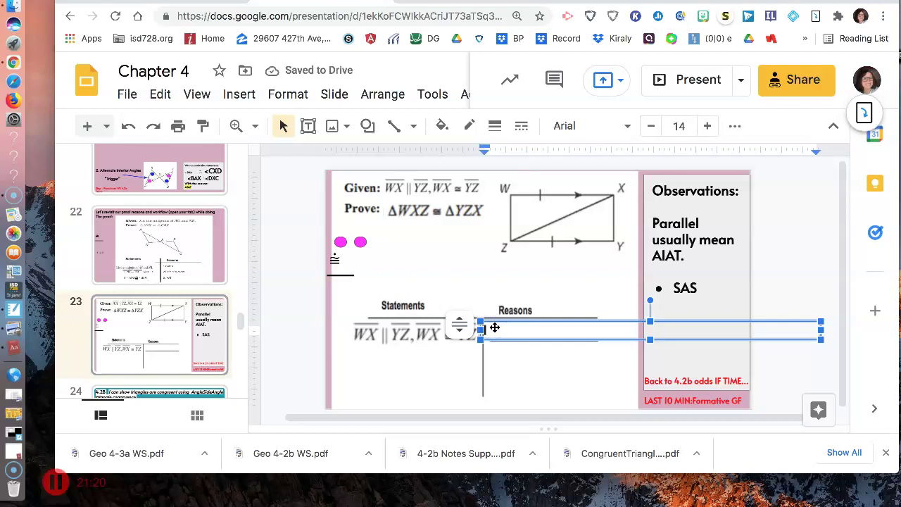
text(GIVEN)
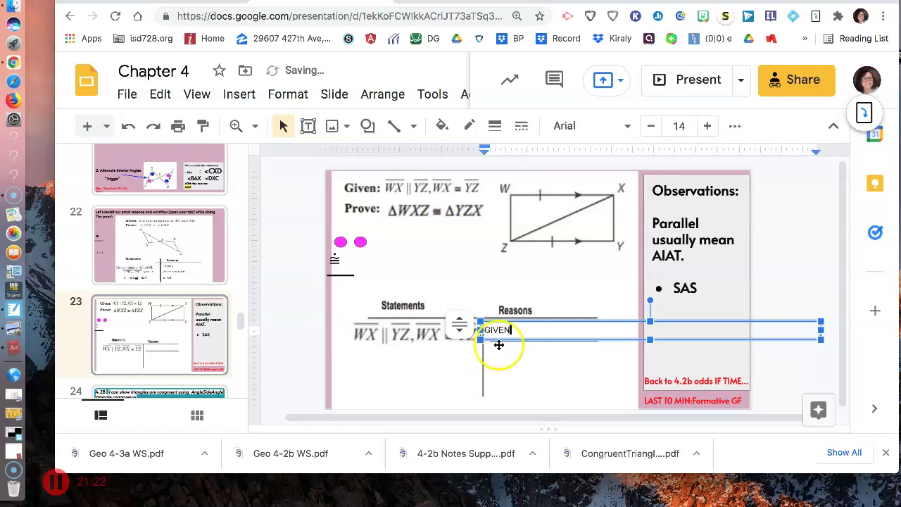
click(462, 368)
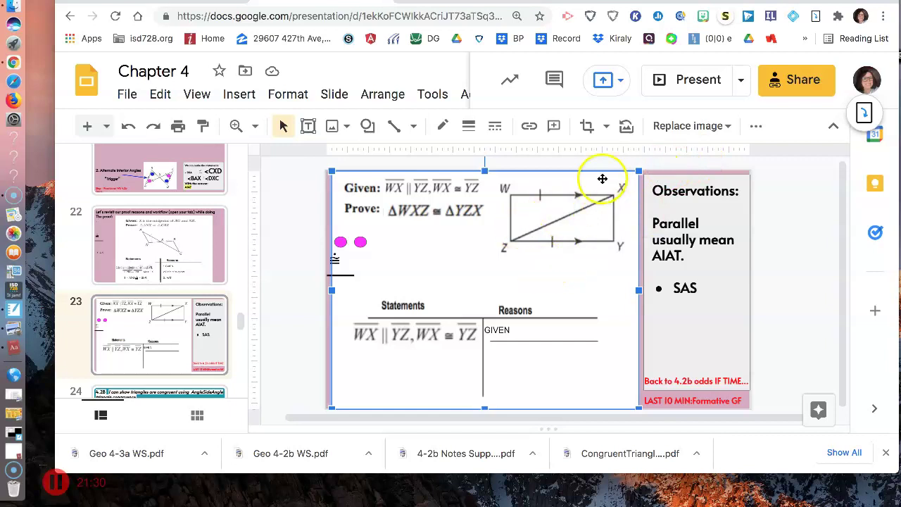
click(509, 330)
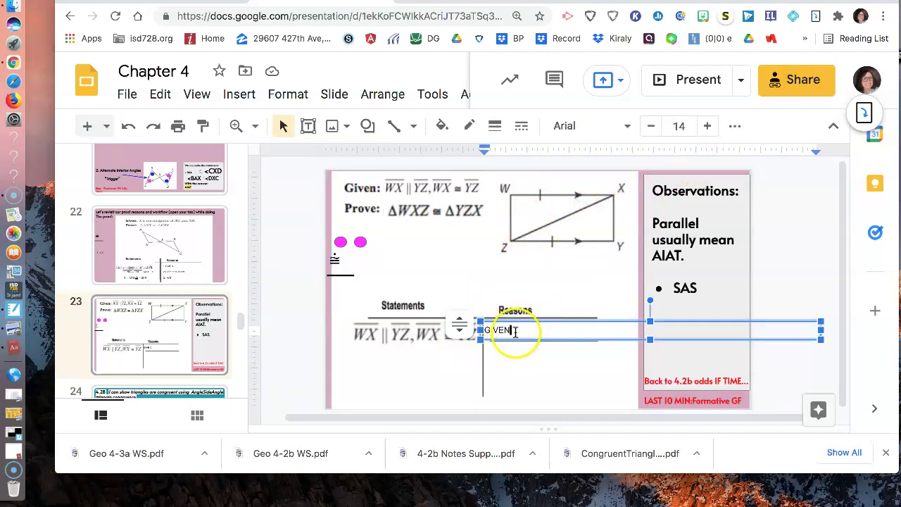
- Add a second proof row reading XZ = XZ with the reason Reflexive, leaving a new line below
click(308, 126)
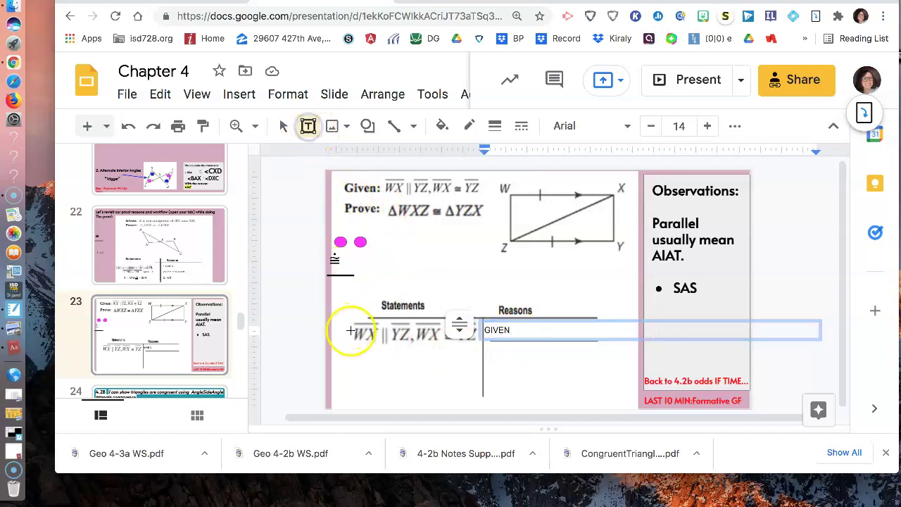
drag(352, 345, 620, 363)
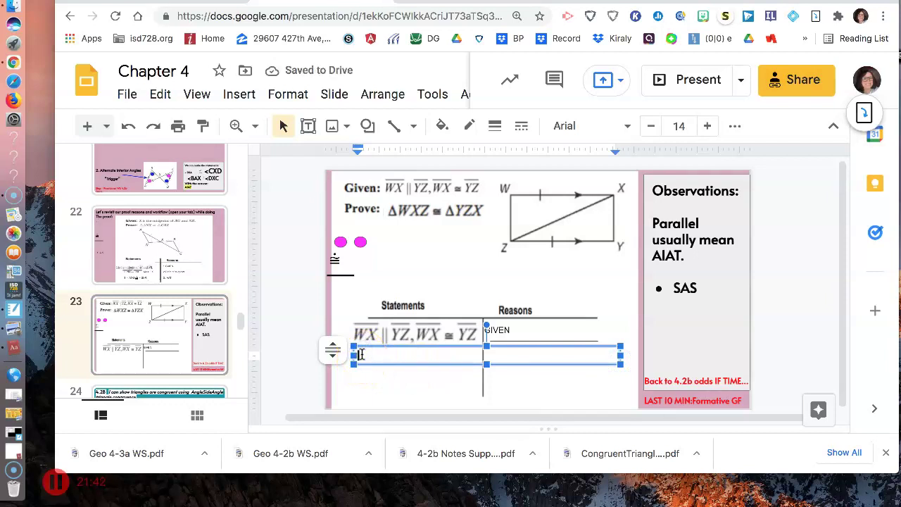
text(XZ =)
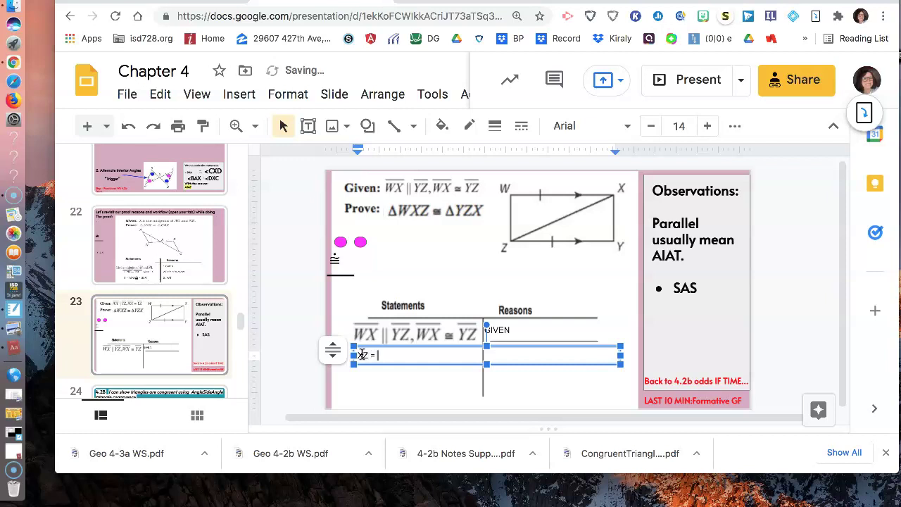
text( XZ)
text(eflexive)
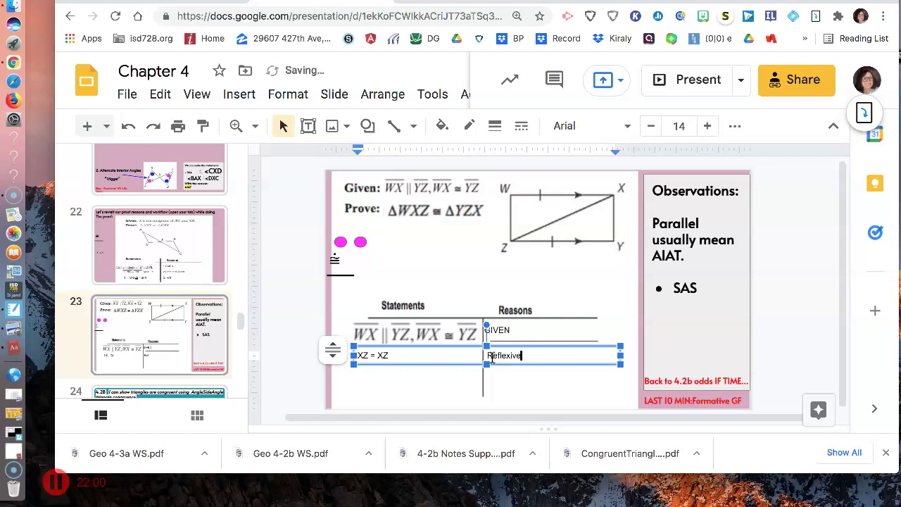
key(shift+Tab)
key(Return)
key(Return)
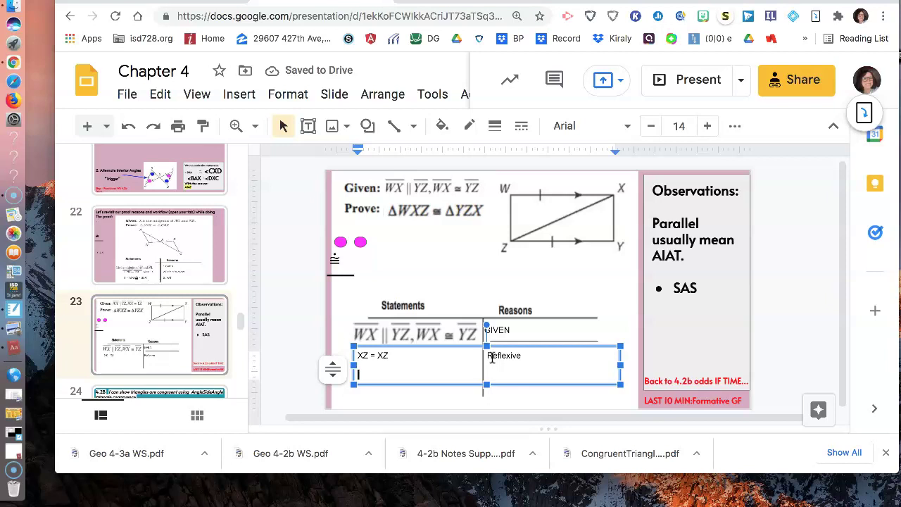
- Move the two pink dots onto the angles near X and Z in the diagram
click(361, 242)
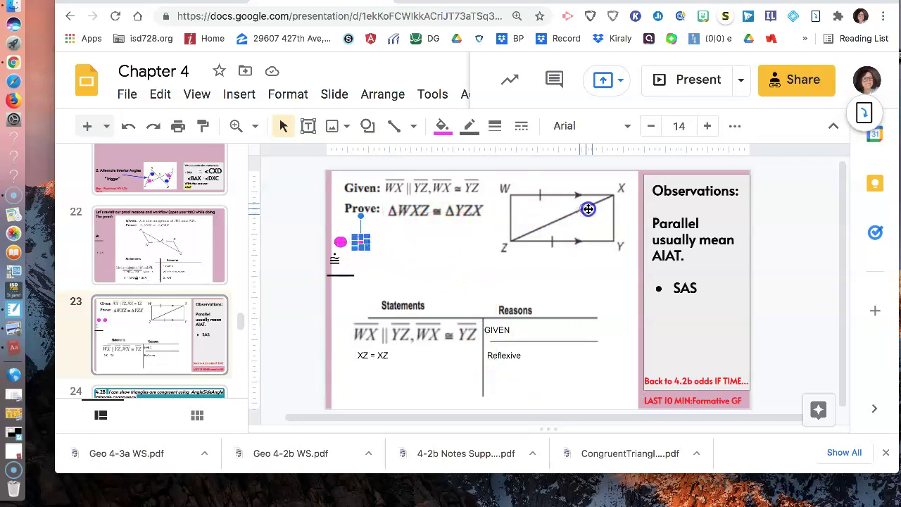
drag(588, 208, 586, 206)
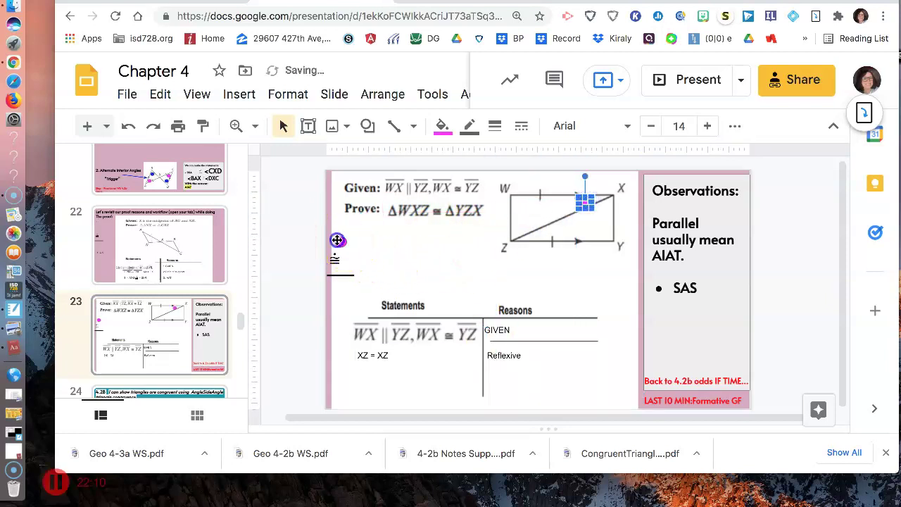
drag(337, 240, 539, 233)
- Draw two short tick marks across diagonal XZ to mark the shared side
click(414, 125)
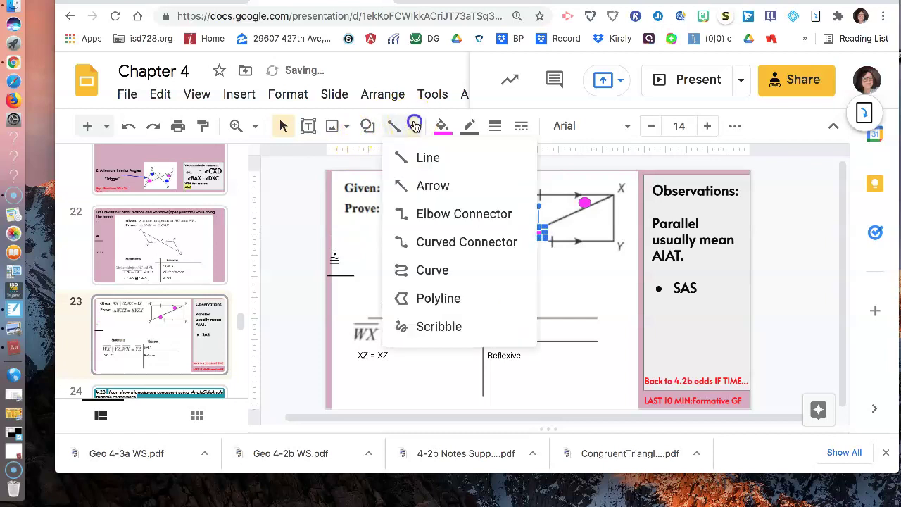
click(422, 157)
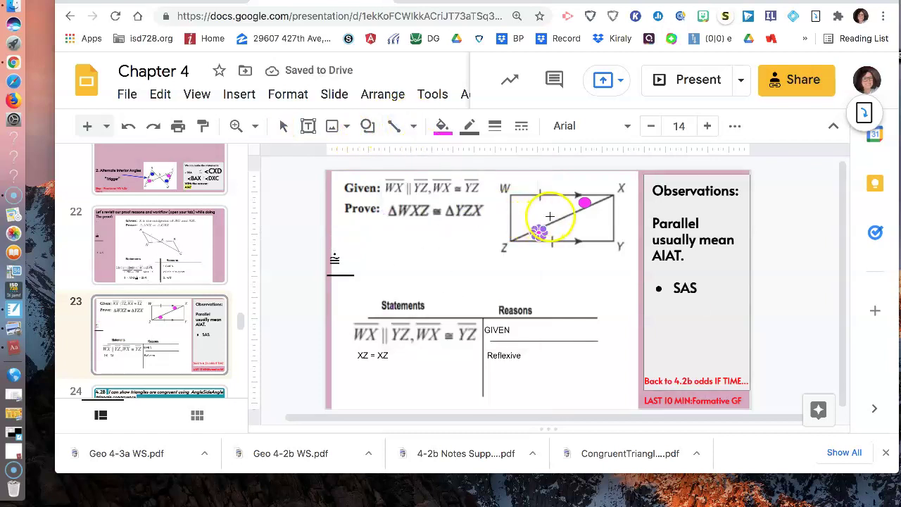
mouse_move(550, 216)
mouse_down()
mouse_move(569, 235)
mouse_move(564, 216)
mouse_up()
key(ctrl+c)
key(ctrl+v)
click(453, 242)
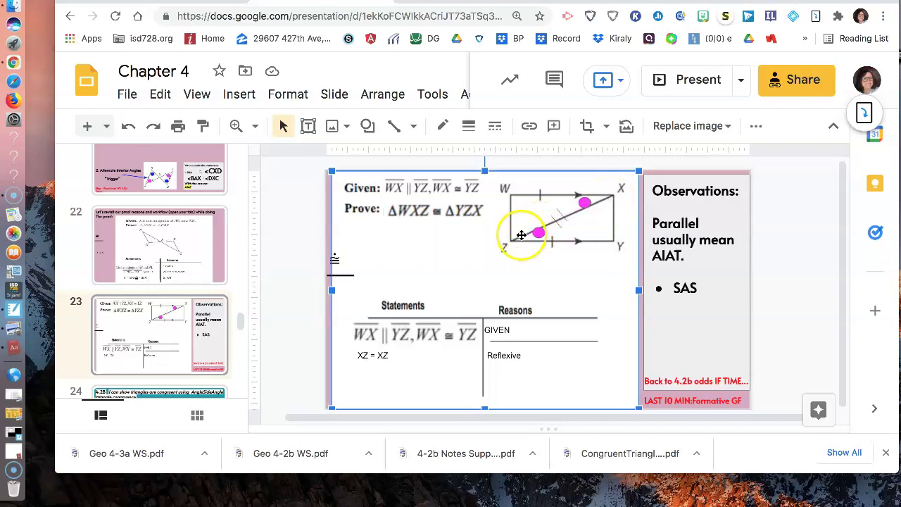
- Add the third statement <WXZ = < YZX, correcting the YZY typo
click(517, 356)
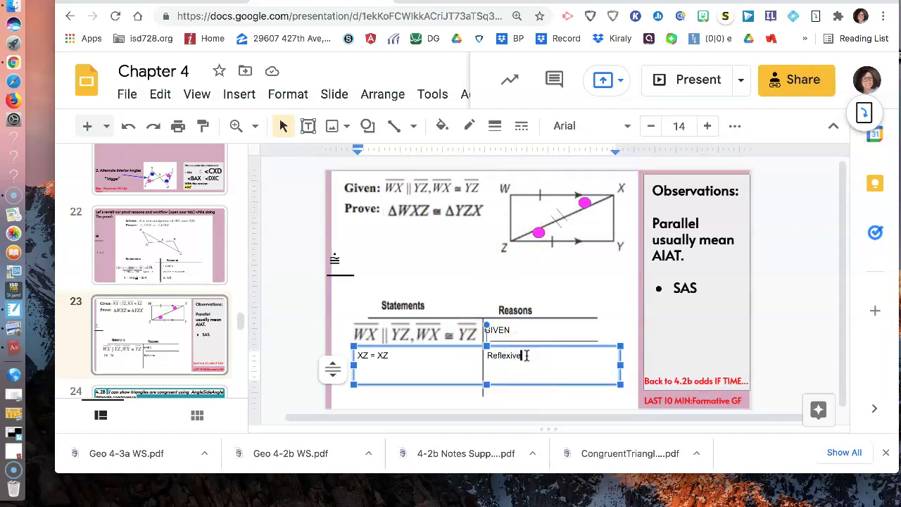
key(Return)
key(Return)
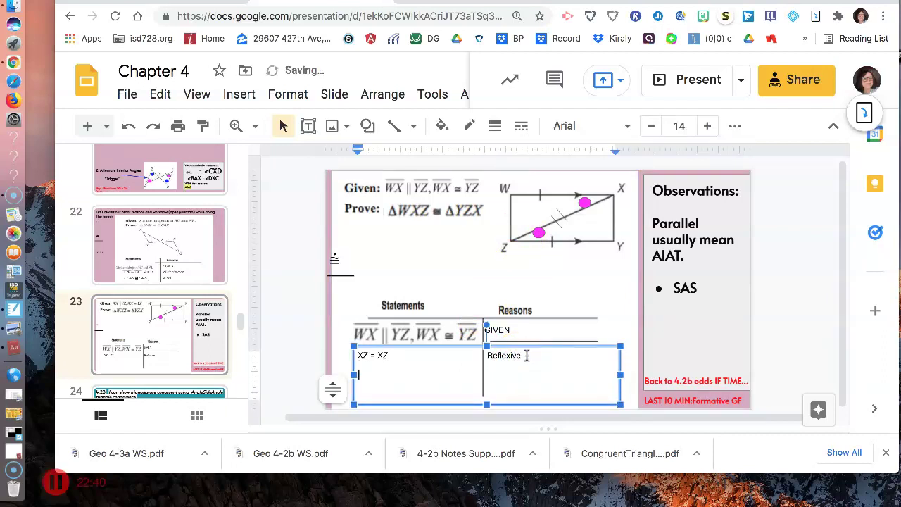
text(<WXZ = <)
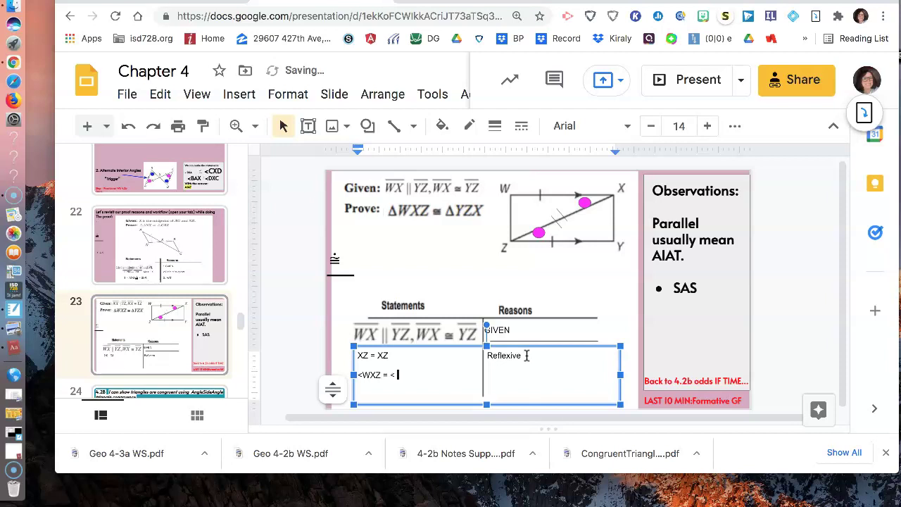
click(530, 355)
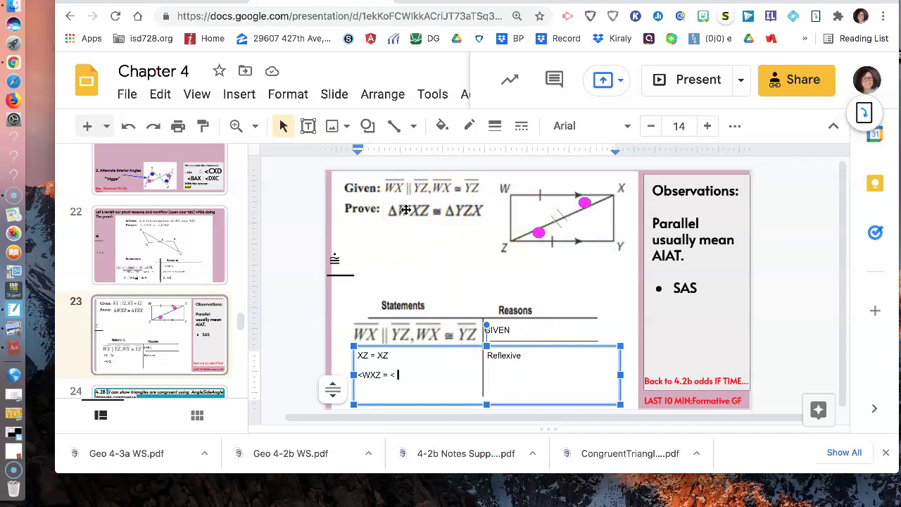
text(Y)
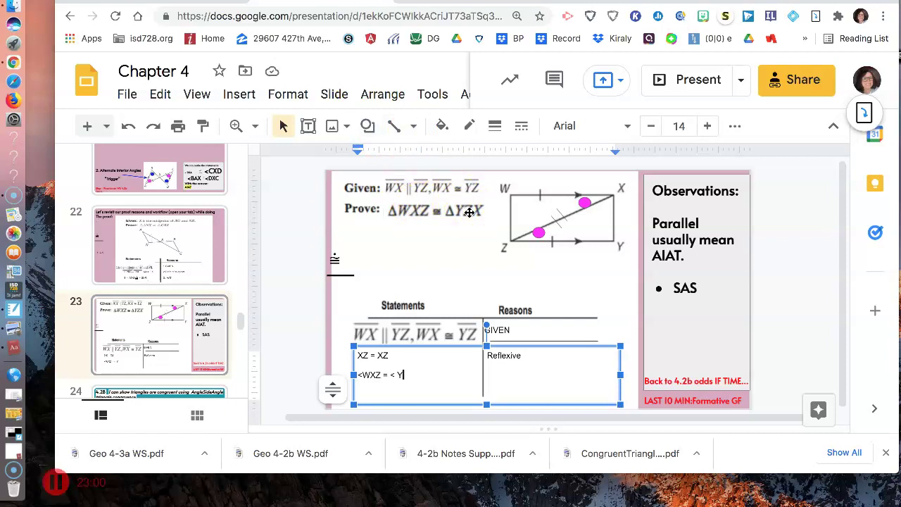
text(Z)
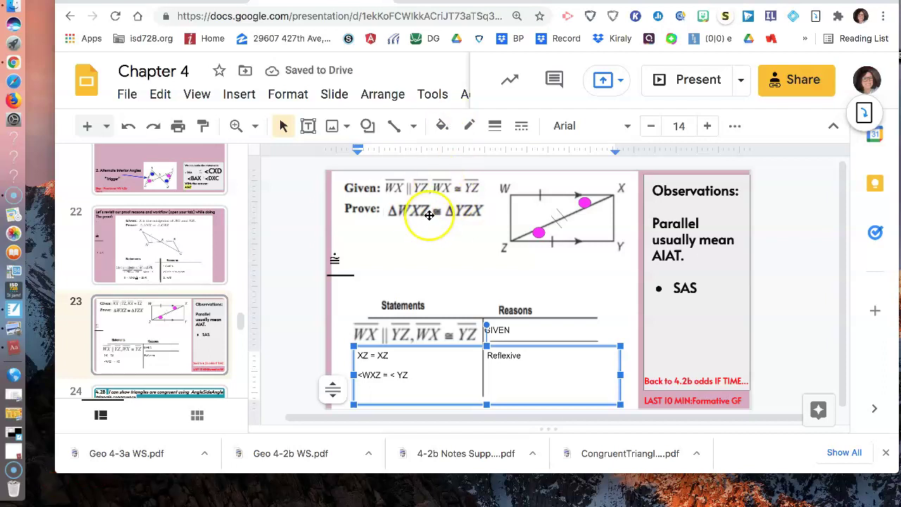
text(Y)
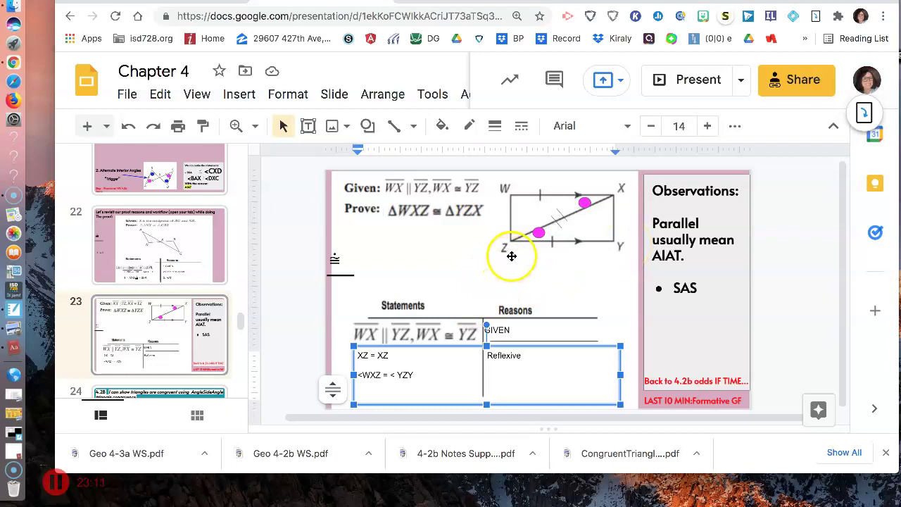
click(379, 373)
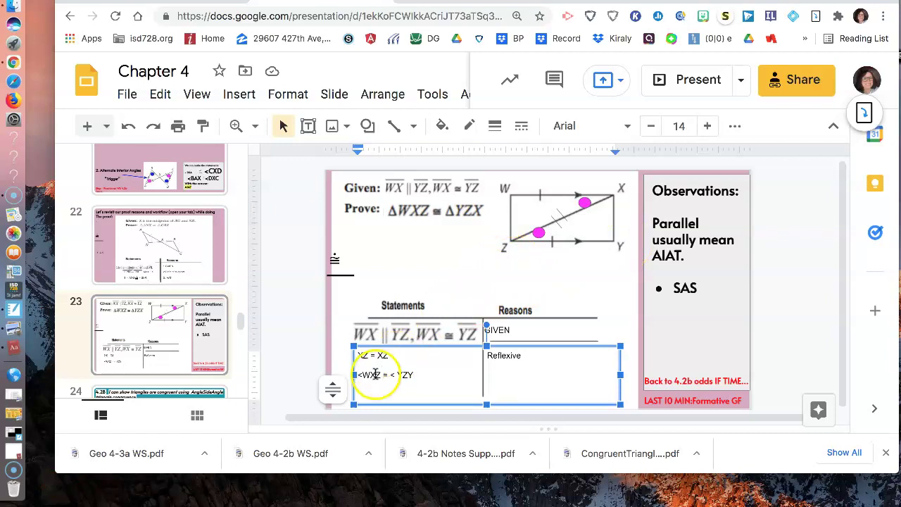
click(408, 370)
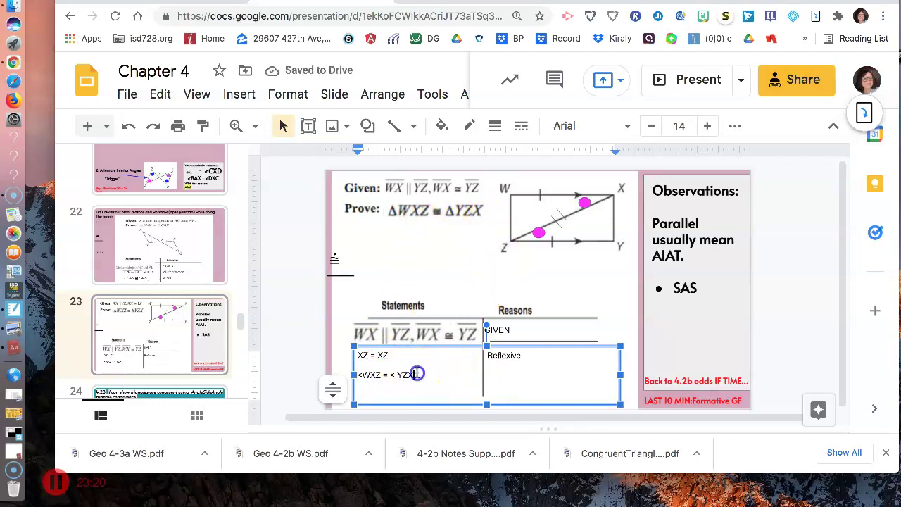
drag(414, 375, 353, 373)
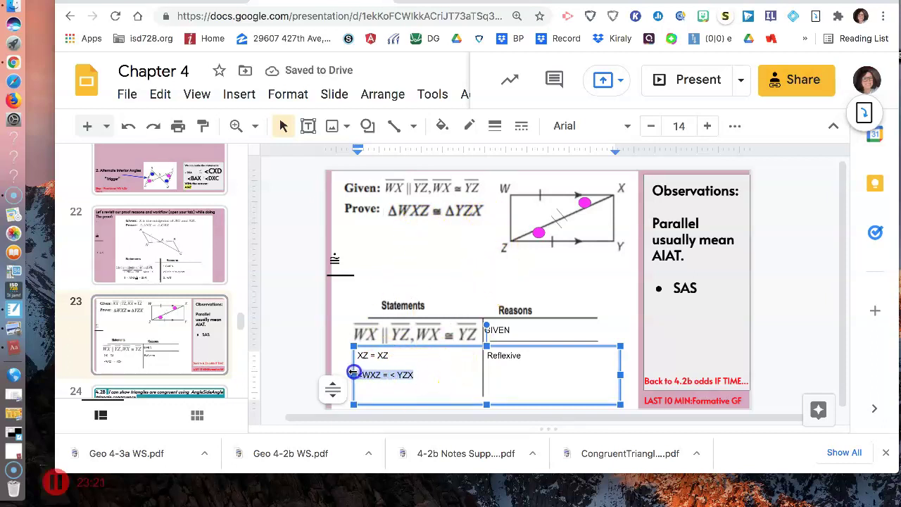
- Enter the reason 'AIt. Int <'s , AIA' beside the angle statement
click(493, 373)
key(shift+Tab)
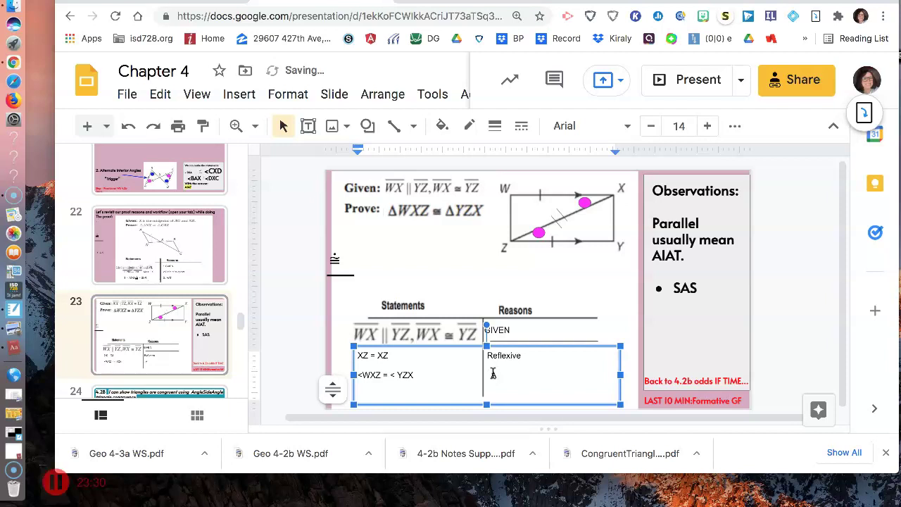
text(AI)
text(t. In)
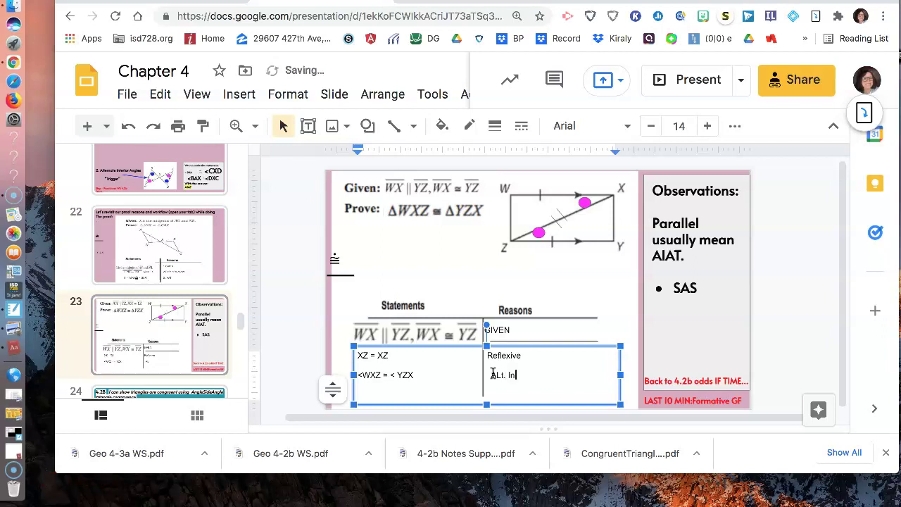
text(t <'s , AIAT)
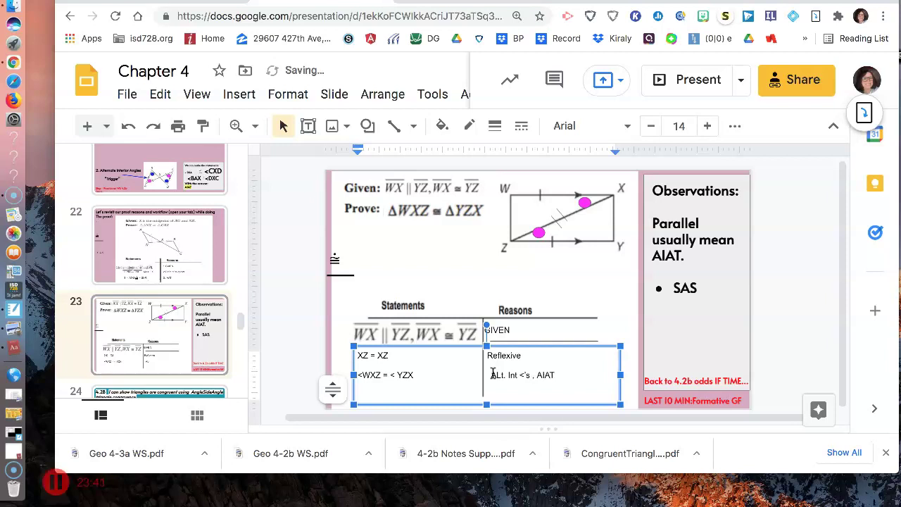
- Move the ΔWXZ ≅ ΔYZX Prove statement into the last Statements row
click(450, 291)
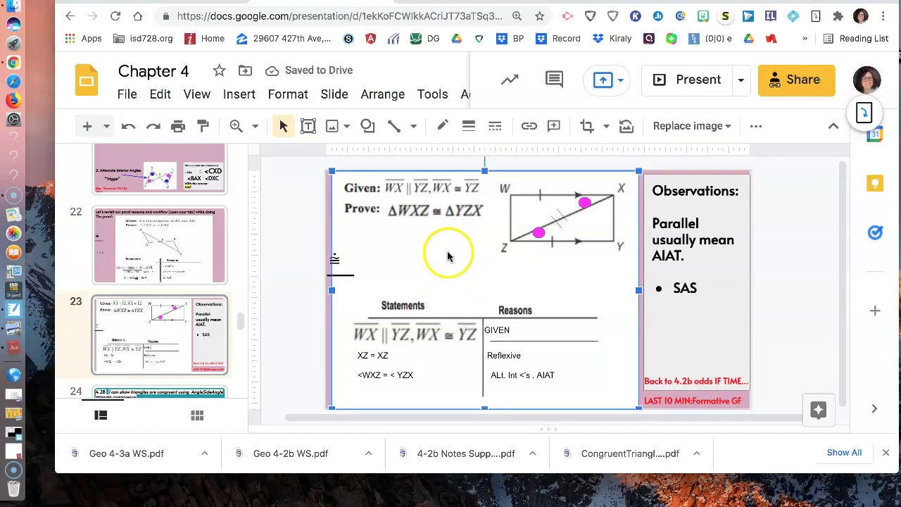
click(422, 214)
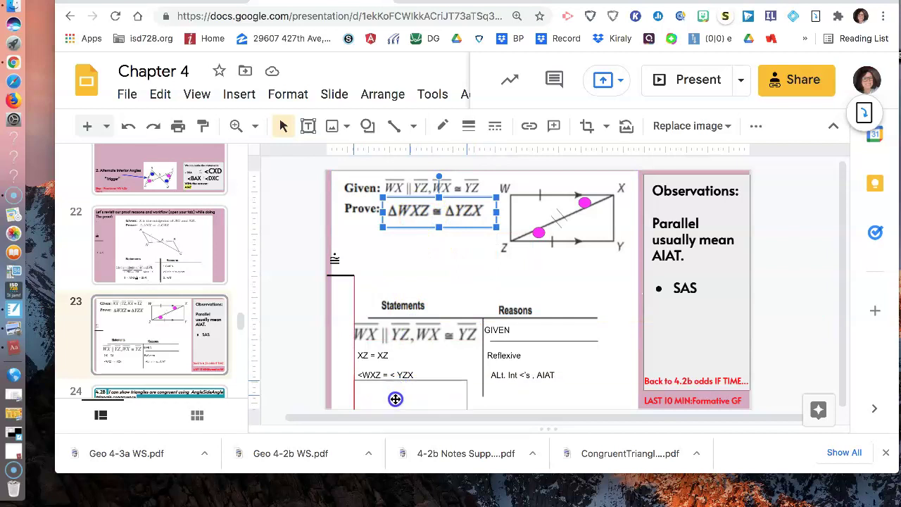
drag(395, 398, 391, 397)
- Begin the final reason SAS in the Reasons column, typing 'SA'
click(526, 376)
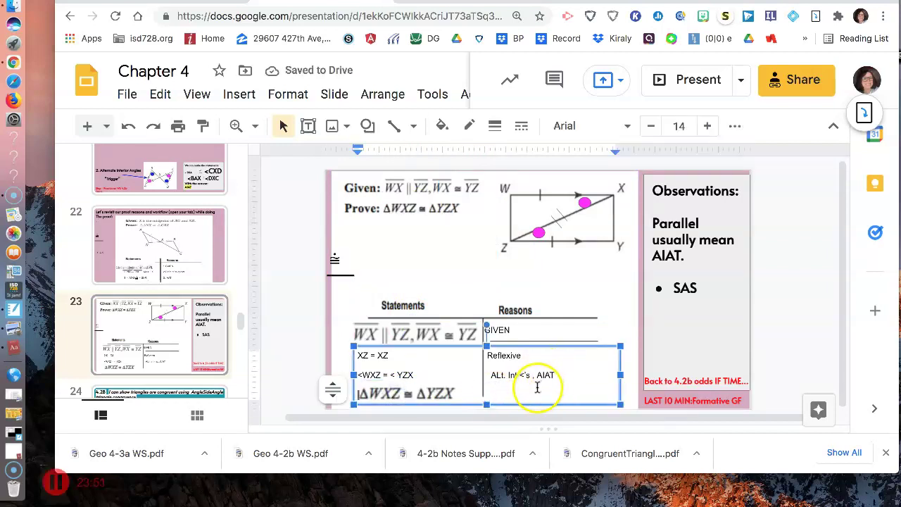
key(Return)
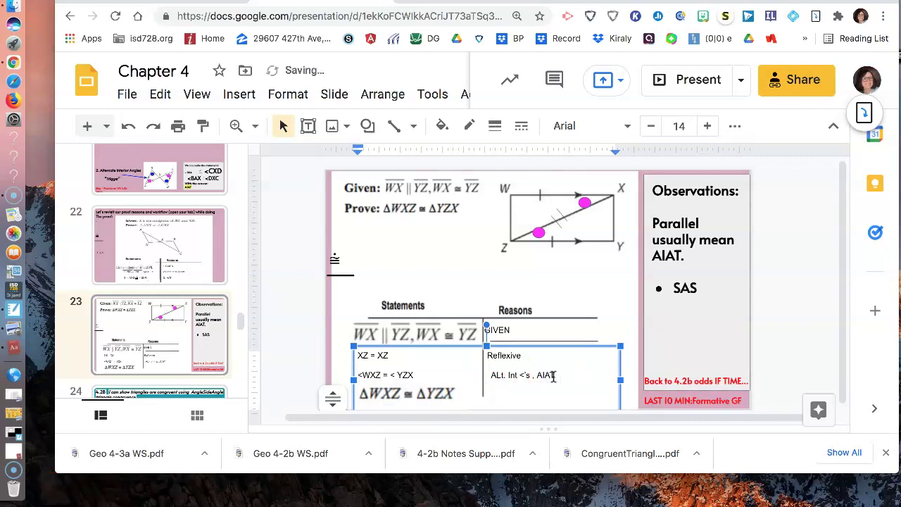
key(Return)
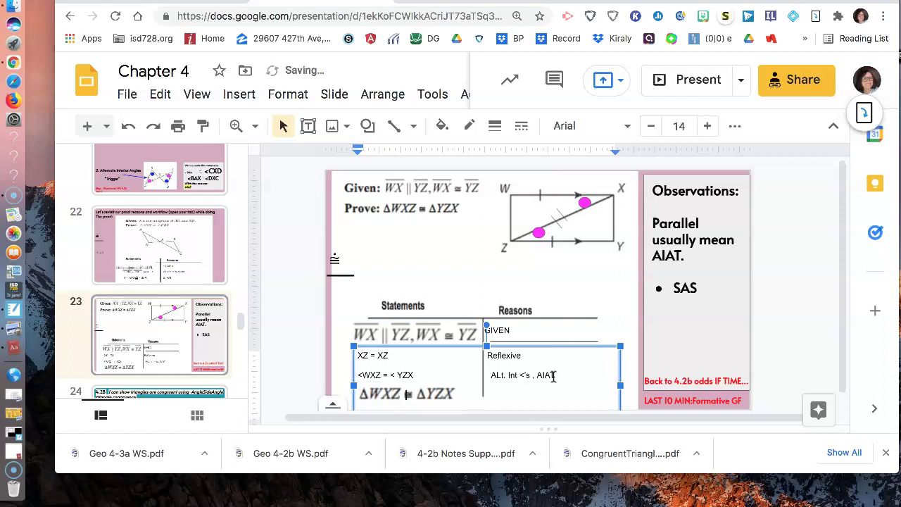
key(Right)
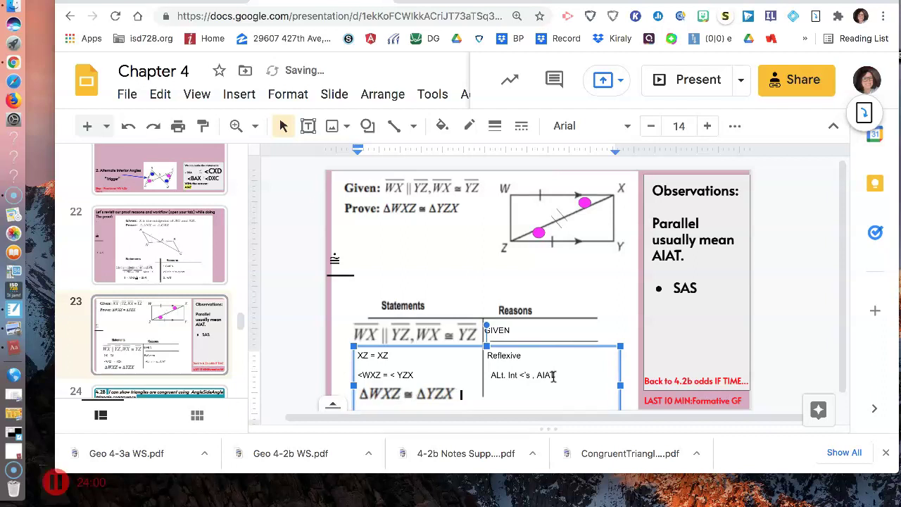
text(SA)
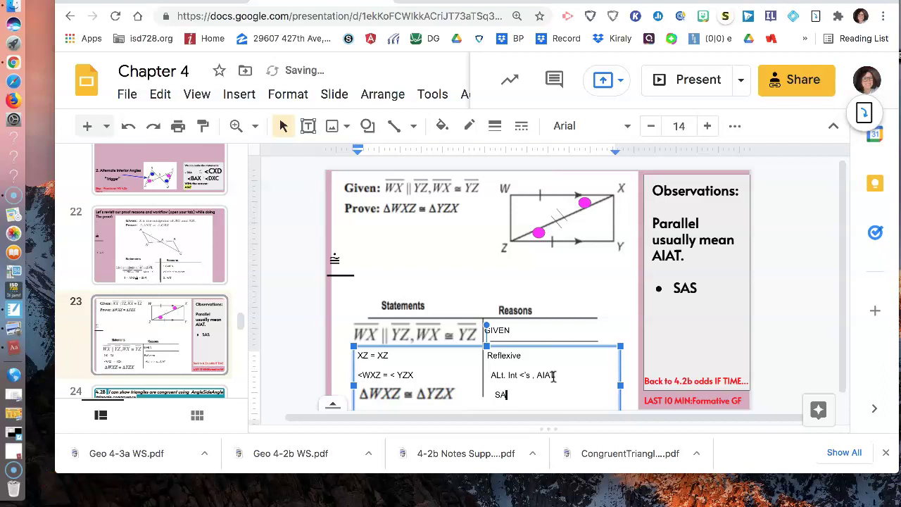